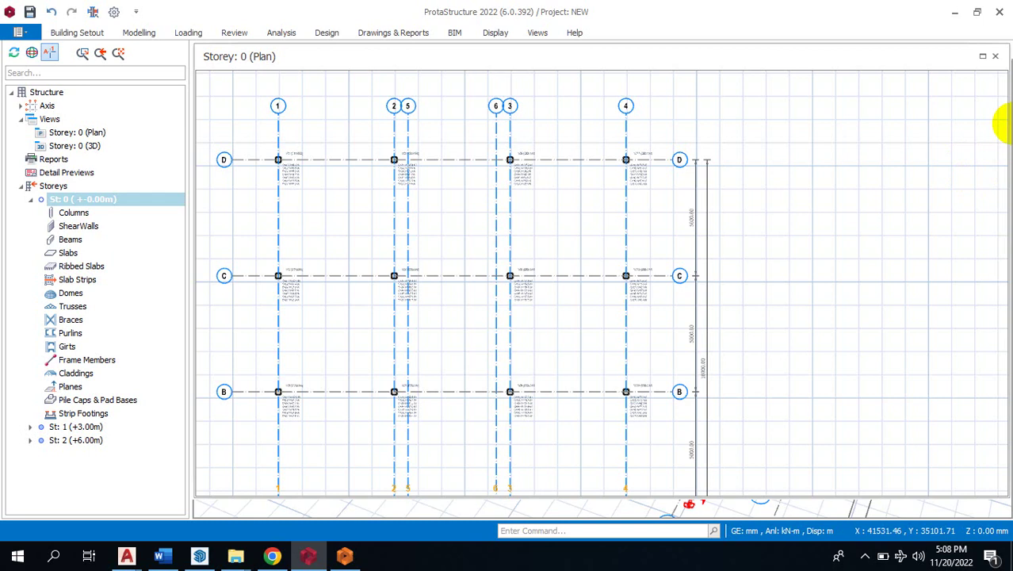
- Check the PILE CAP DEPTH formulas in the Word detailing notes, return to page 1, and minimise Word
{"action": "left_click", "coordinate": [164, 557]}
{"action": "scroll", "coordinate": [443, 380], "scroll_direction": "up", "scroll_amount": 3}
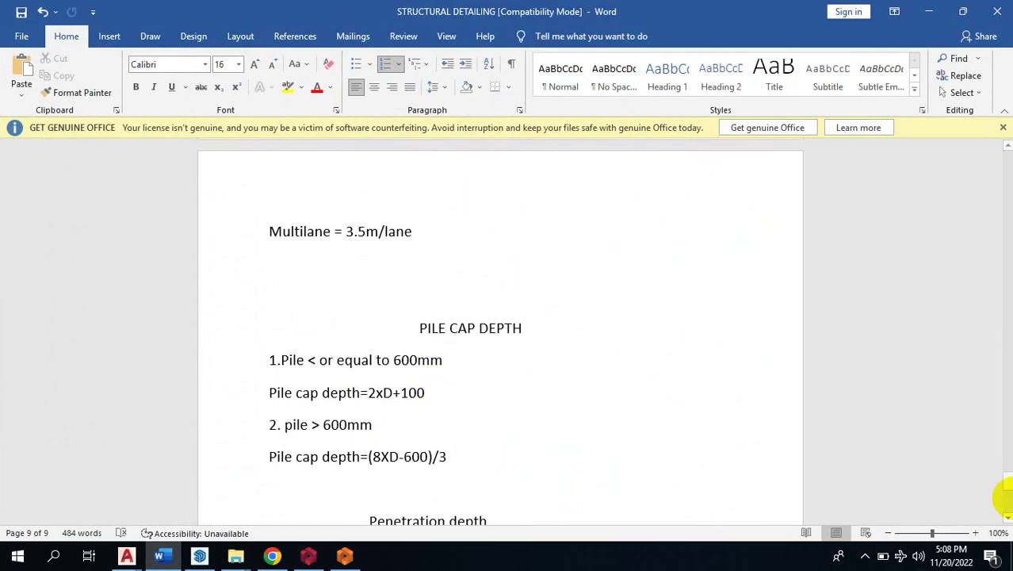
{"action": "left_click_drag", "start_coordinate": [1008, 489], "coordinate": [1004, 162]}
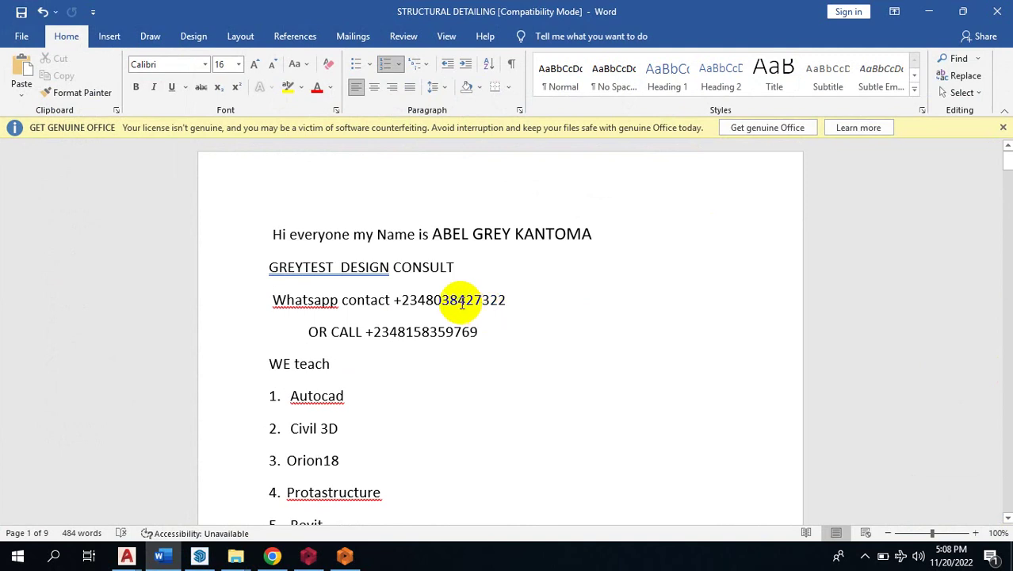
{"action": "left_click", "coordinate": [932, 12]}
- Activate storey St: 0, zoom to columns 1C3 and 1C6 to read their combination loads, and show Display options
{"action": "mouse_move", "coordinate": [409, 273]}
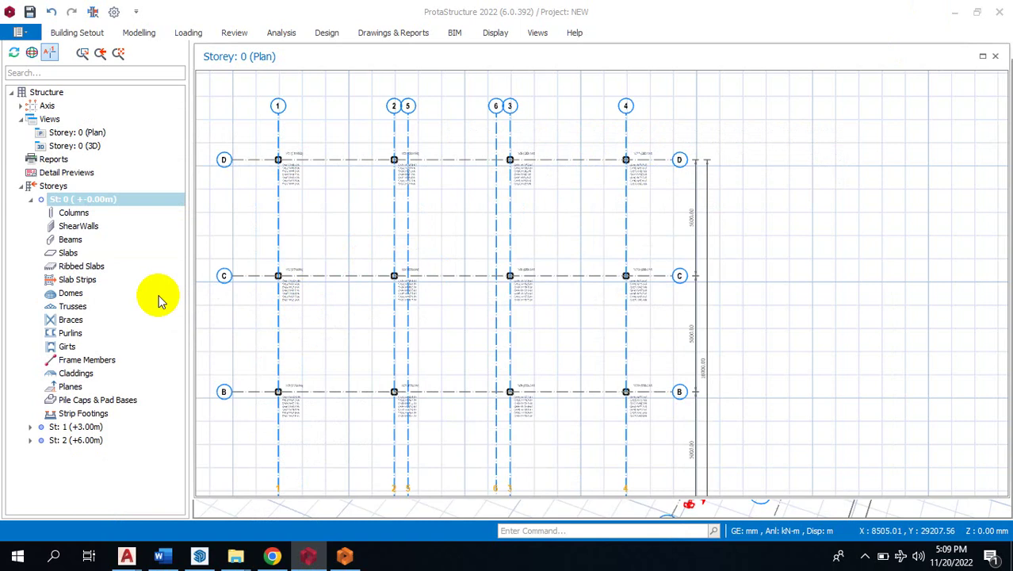
{"action": "left_click", "coordinate": [88, 200]}
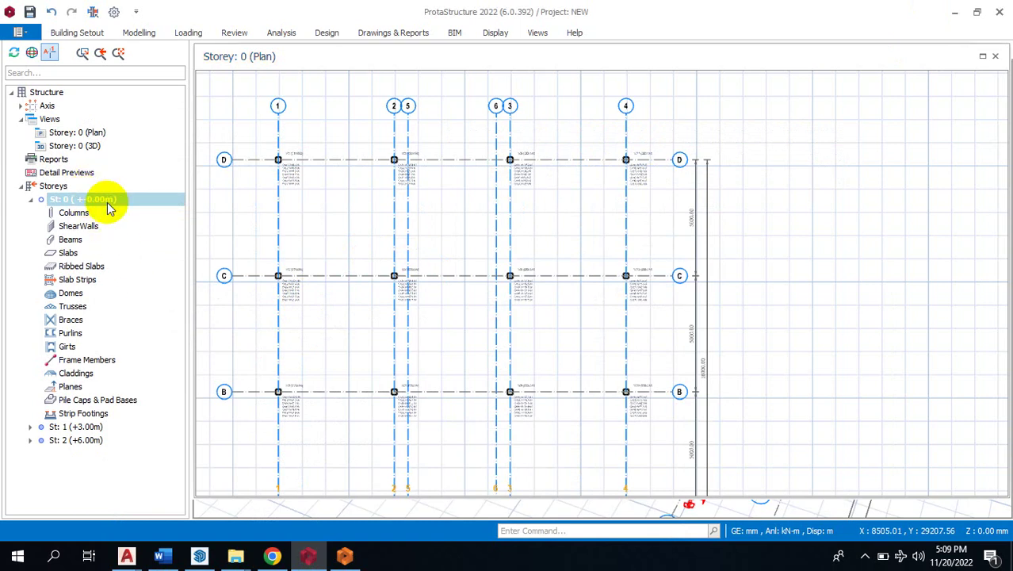
{"action": "scroll", "coordinate": [272, 186], "scroll_direction": "up", "scroll_amount": 2}
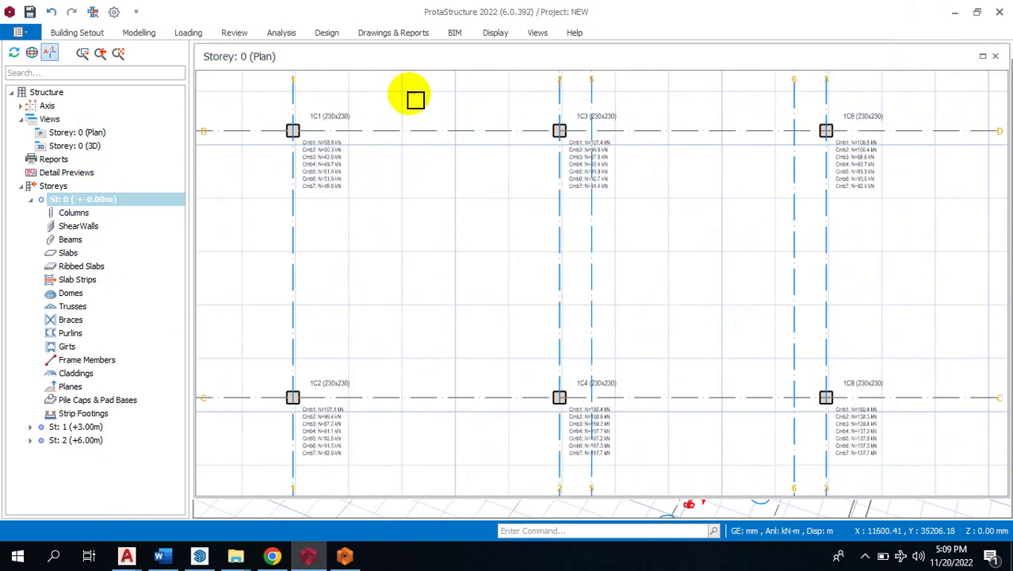
{"action": "scroll", "coordinate": [611, 124], "scroll_direction": "up", "scroll_amount": 3}
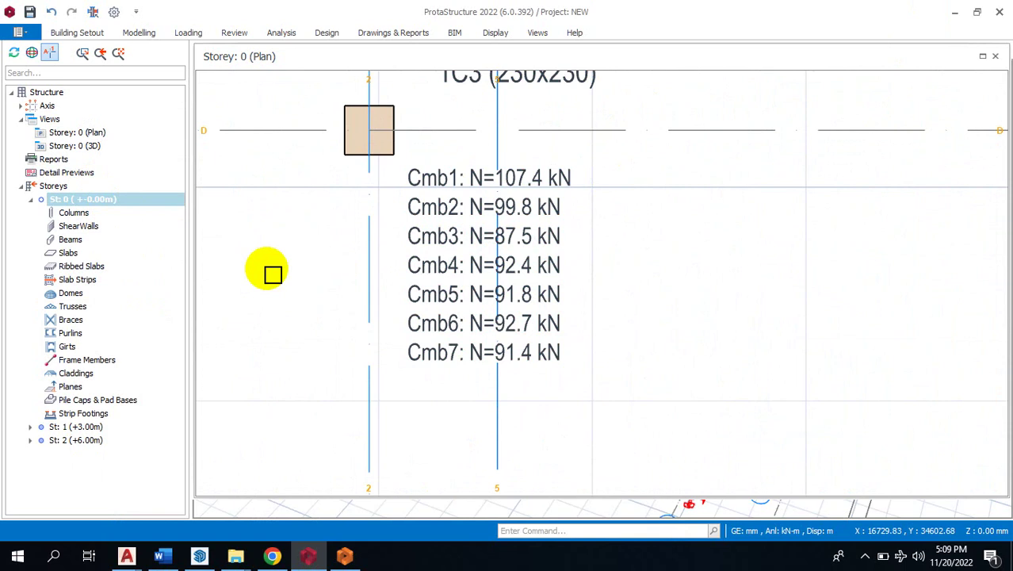
{"action": "scroll", "coordinate": [486, 215], "scroll_direction": "up", "scroll_amount": 3}
{"action": "scroll", "coordinate": [487, 255], "scroll_direction": "down", "scroll_amount": 1}
{"action": "scroll", "coordinate": [487, 255], "scroll_direction": "down", "scroll_amount": 5}
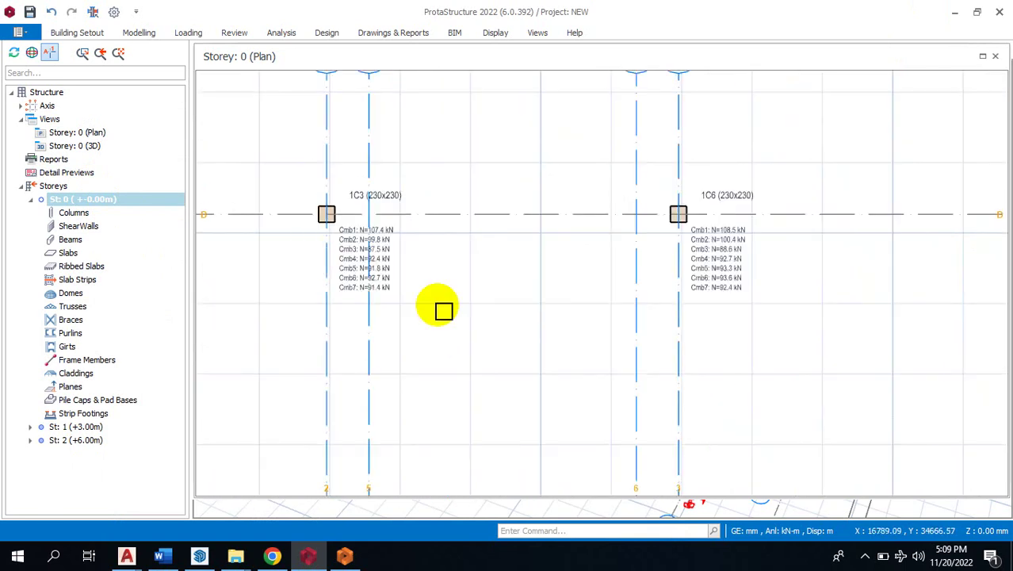
{"action": "scroll", "coordinate": [742, 226], "scroll_direction": "up", "scroll_amount": 3}
{"action": "scroll", "coordinate": [628, 253], "scroll_direction": "down", "scroll_amount": 2}
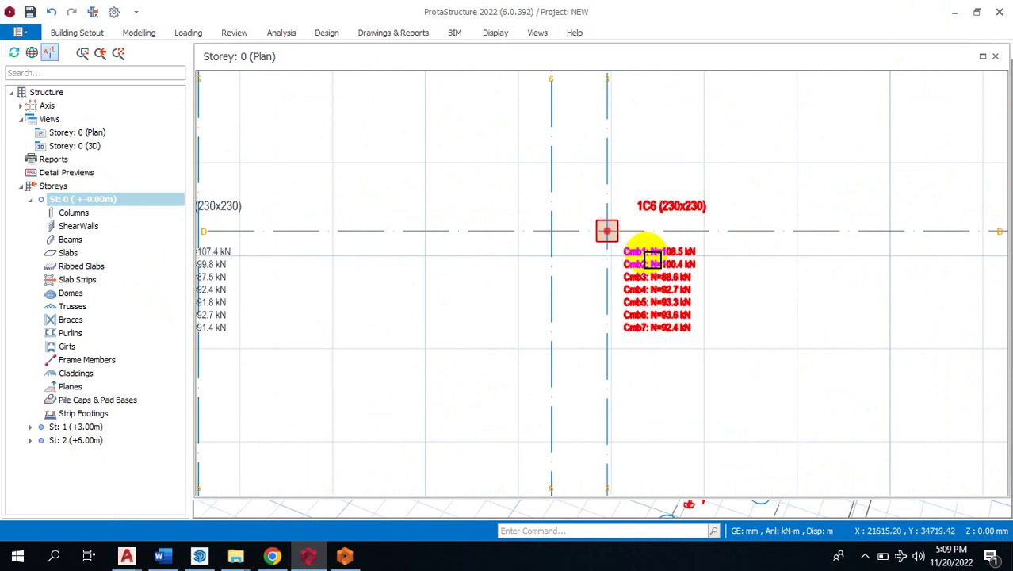
{"action": "left_click", "coordinate": [496, 35]}
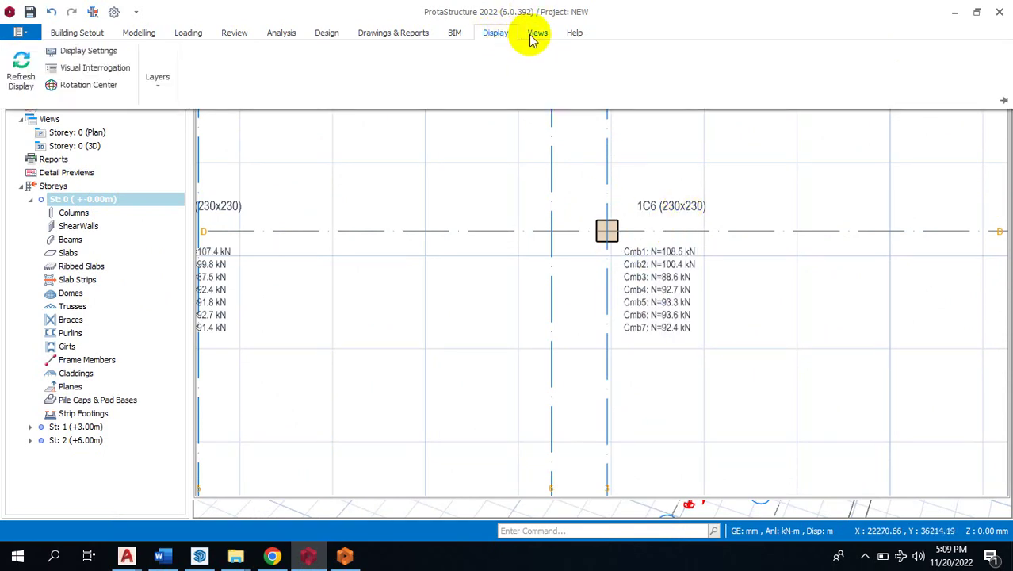
{"action": "left_click", "coordinate": [89, 68]}
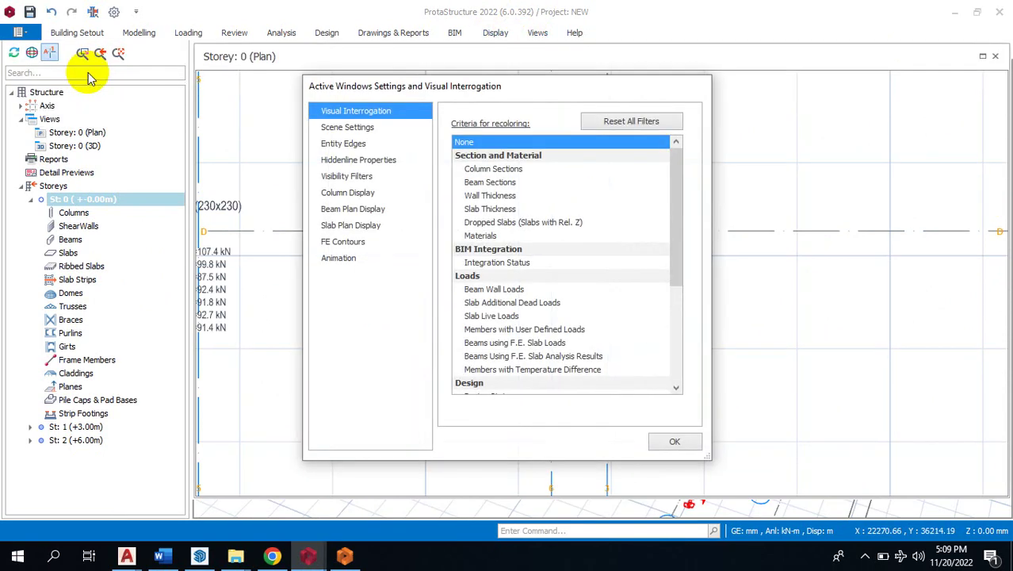
{"action": "left_click", "coordinate": [358, 196]}
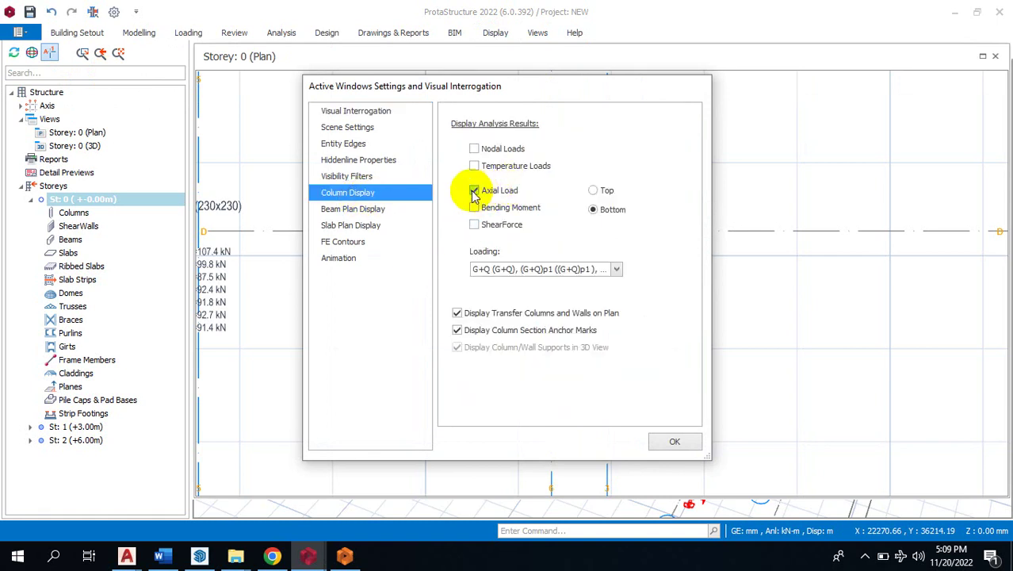
{"action": "left_click", "coordinate": [616, 271]}
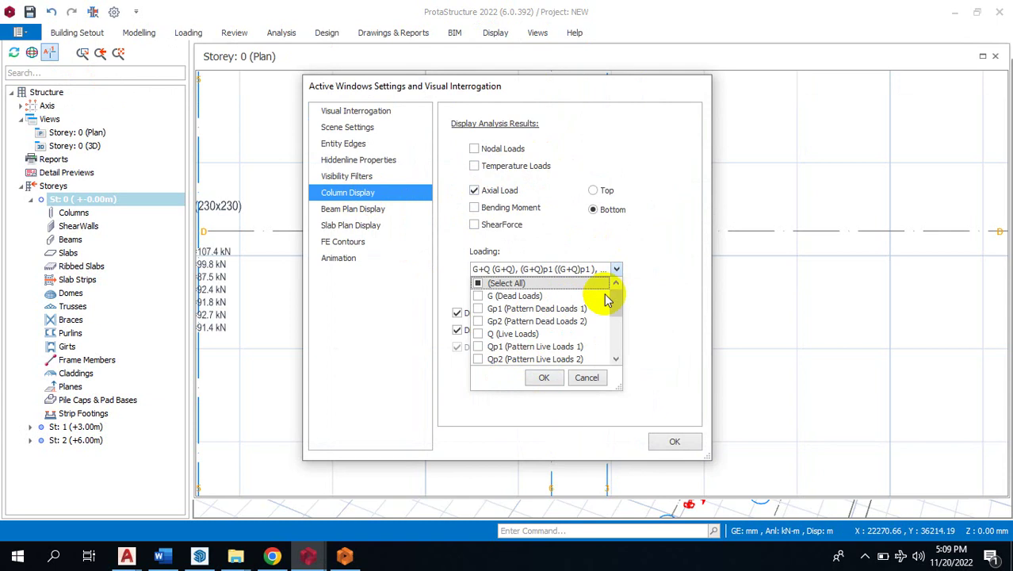
{"action": "left_click_drag", "start_coordinate": [619, 306], "coordinate": [614, 337]}
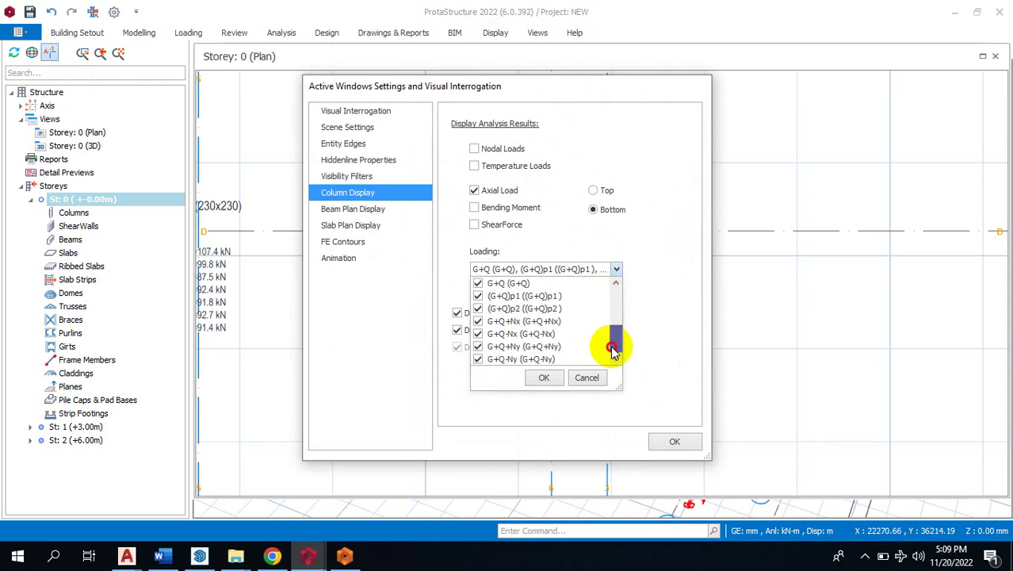
{"action": "left_click", "coordinate": [547, 381]}
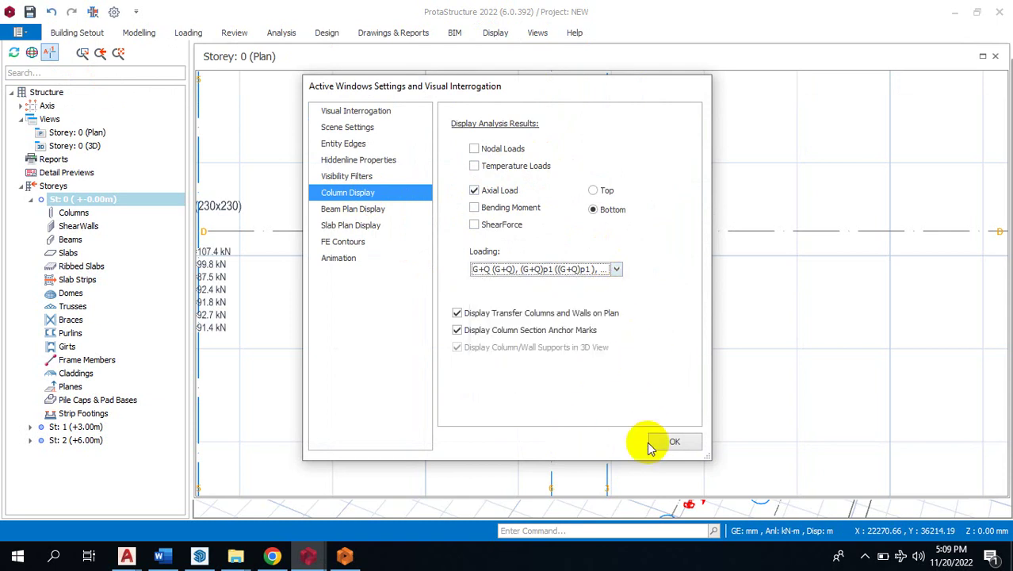
{"action": "left_click", "coordinate": [673, 441]}
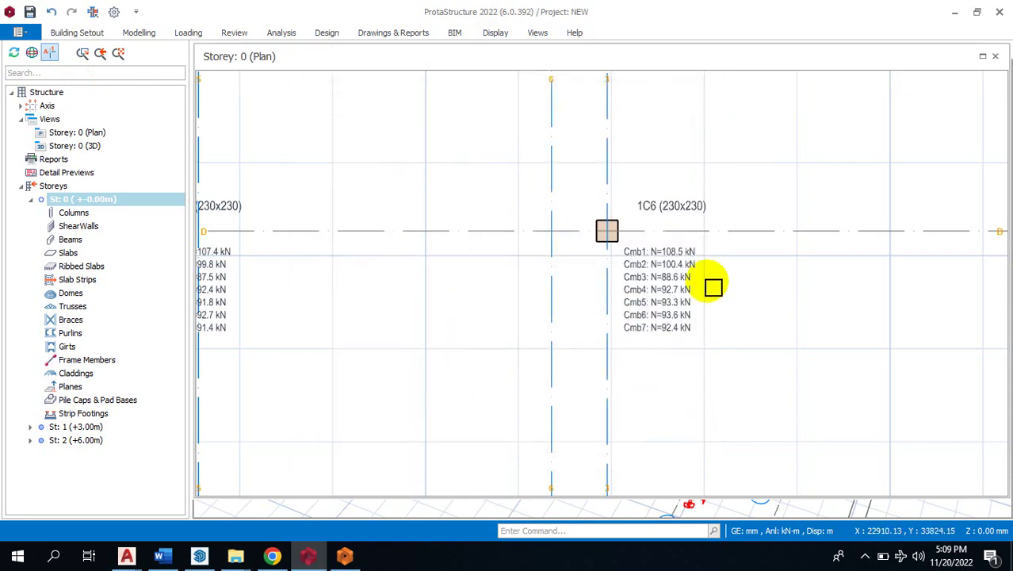
{"action": "scroll", "coordinate": [583, 269], "scroll_direction": "down", "scroll_amount": 3}
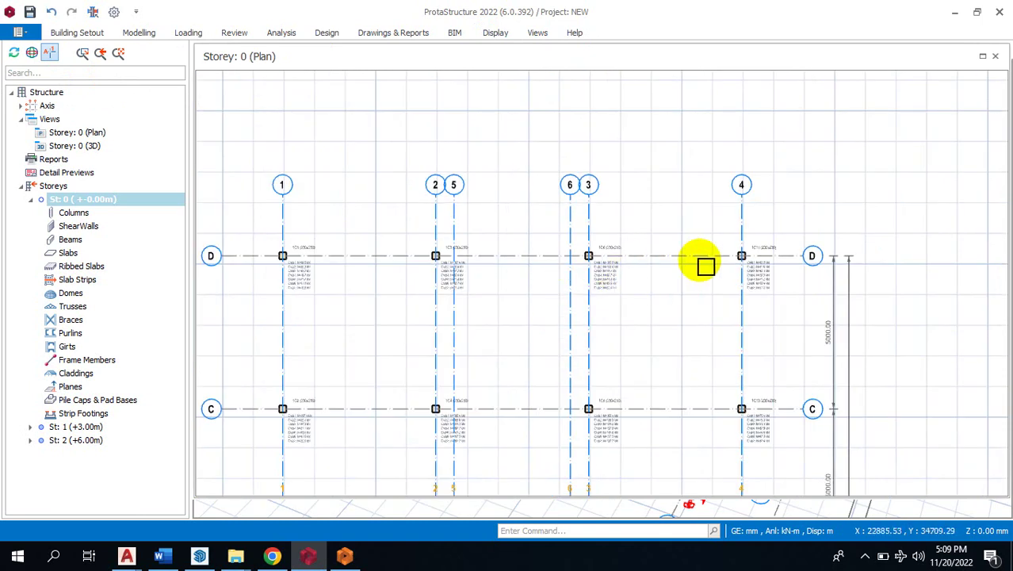
{"action": "scroll", "coordinate": [793, 274], "scroll_direction": "up", "scroll_amount": 2}
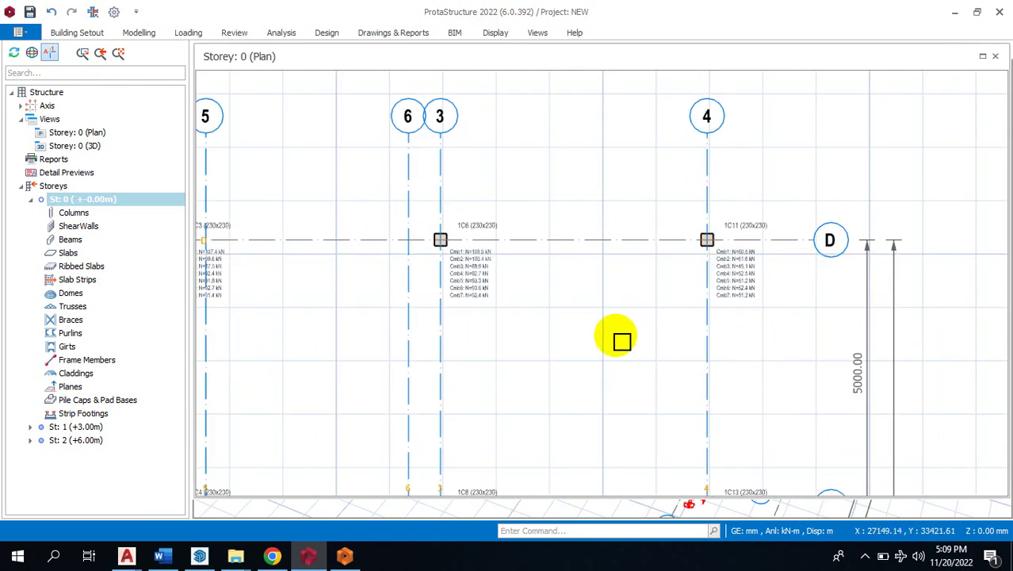
{"action": "scroll", "coordinate": [441, 241], "scroll_direction": "up", "scroll_amount": 1}
{"action": "scroll", "coordinate": [442, 241], "scroll_direction": "up", "scroll_amount": 1}
{"action": "scroll", "coordinate": [588, 217], "scroll_direction": "down", "scroll_amount": 2}
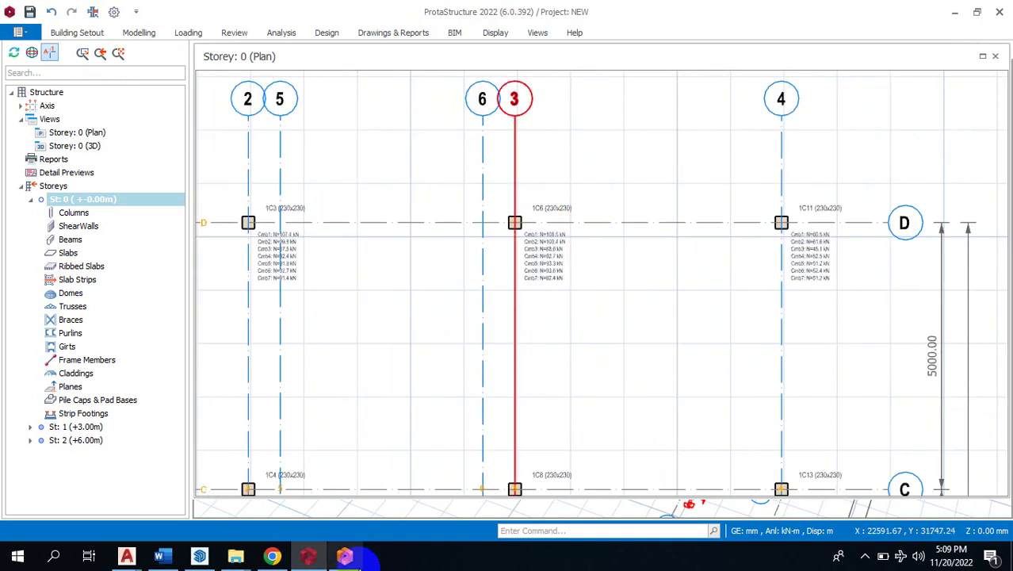
- Read the 350 kN and 550 kN bored pile loads in the report's Table 3.0, then return to ProtaStructure
{"action": "left_click", "coordinate": [274, 558]}
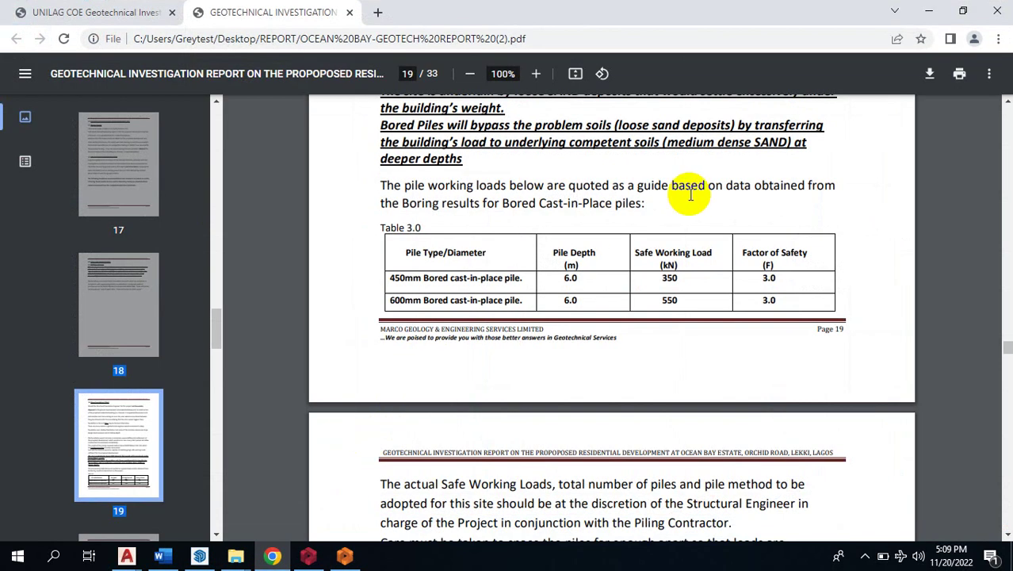
{"action": "scroll", "coordinate": [674, 198], "scroll_direction": "up", "scroll_amount": 3}
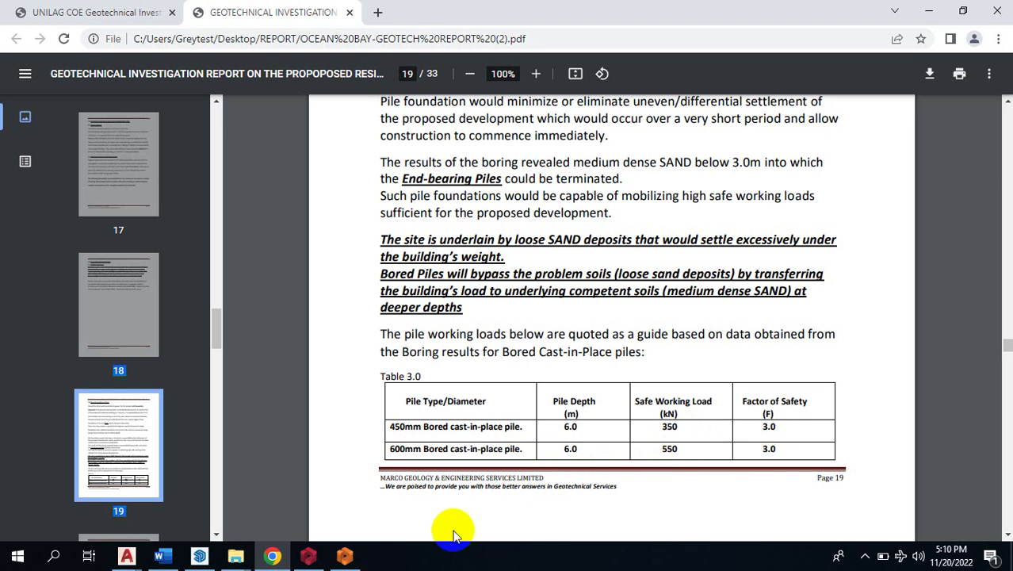
{"action": "left_click", "coordinate": [309, 557]}
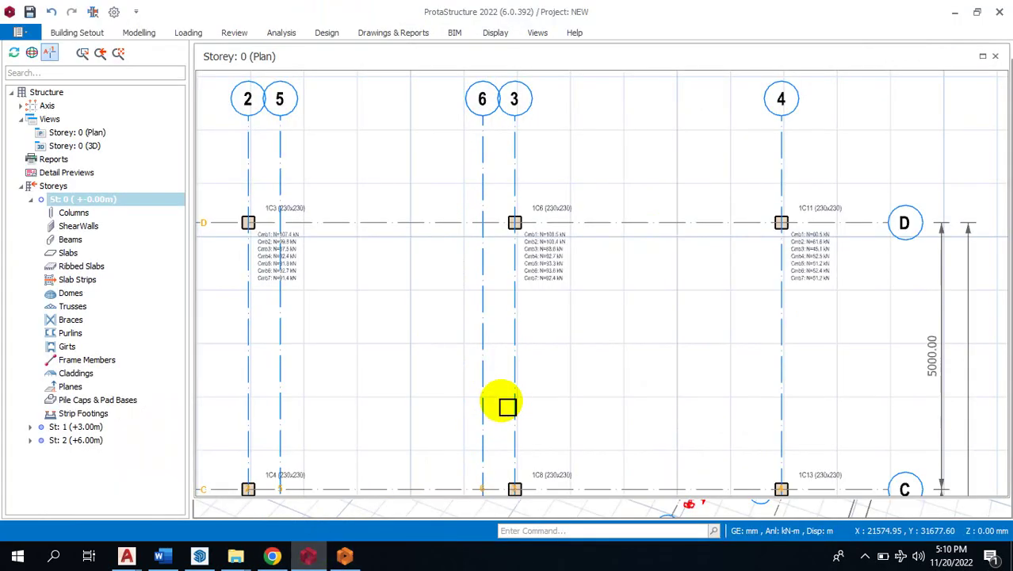
- Zoom around the ground-floor plan, selecting and then deselecting column 1C6
{"action": "scroll", "coordinate": [547, 222], "scroll_direction": "up", "scroll_amount": 6}
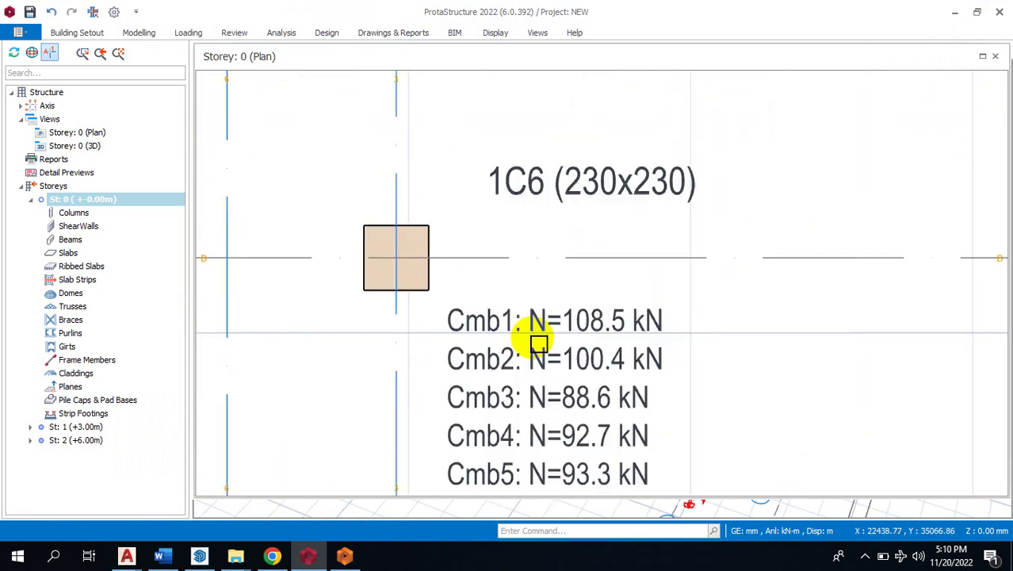
{"action": "scroll", "coordinate": [598, 319], "scroll_direction": "up", "scroll_amount": 2}
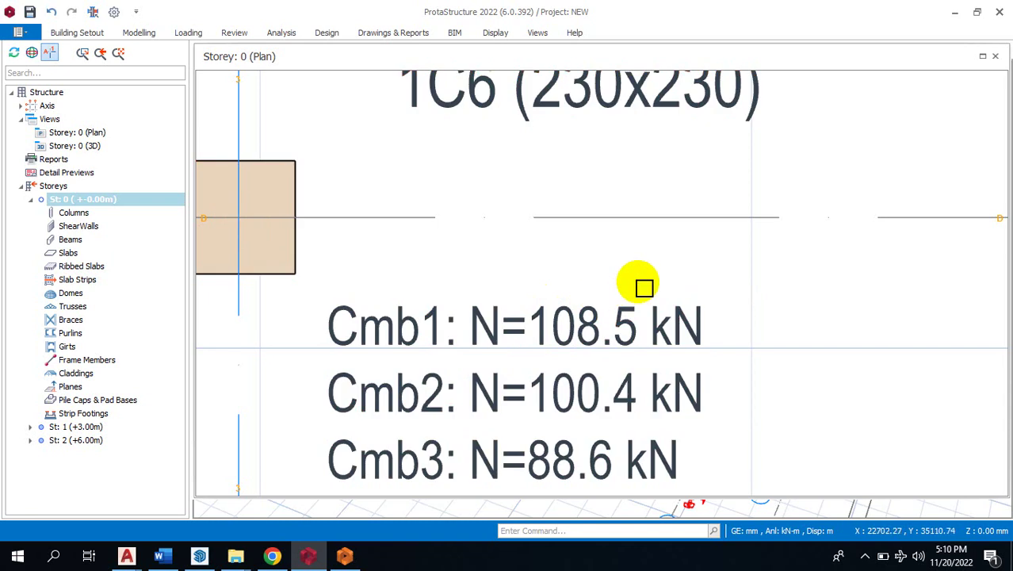
{"action": "scroll", "coordinate": [429, 290], "scroll_direction": "down", "scroll_amount": 2}
{"action": "scroll", "coordinate": [416, 254], "scroll_direction": "down", "scroll_amount": 1}
{"action": "scroll", "coordinate": [420, 287], "scroll_direction": "up", "scroll_amount": 1}
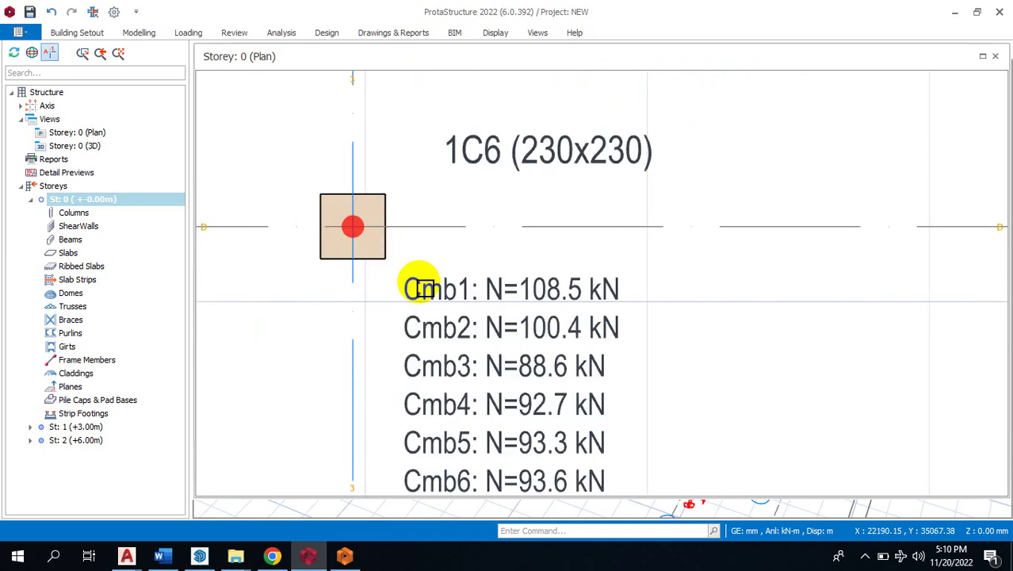
{"action": "left_click", "coordinate": [406, 199]}
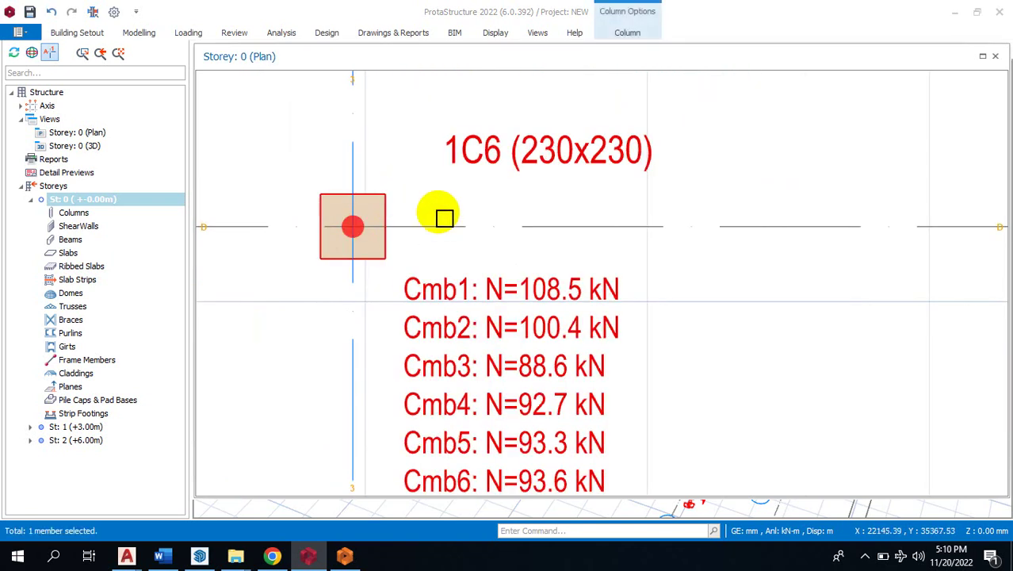
{"action": "left_click", "coordinate": [493, 203]}
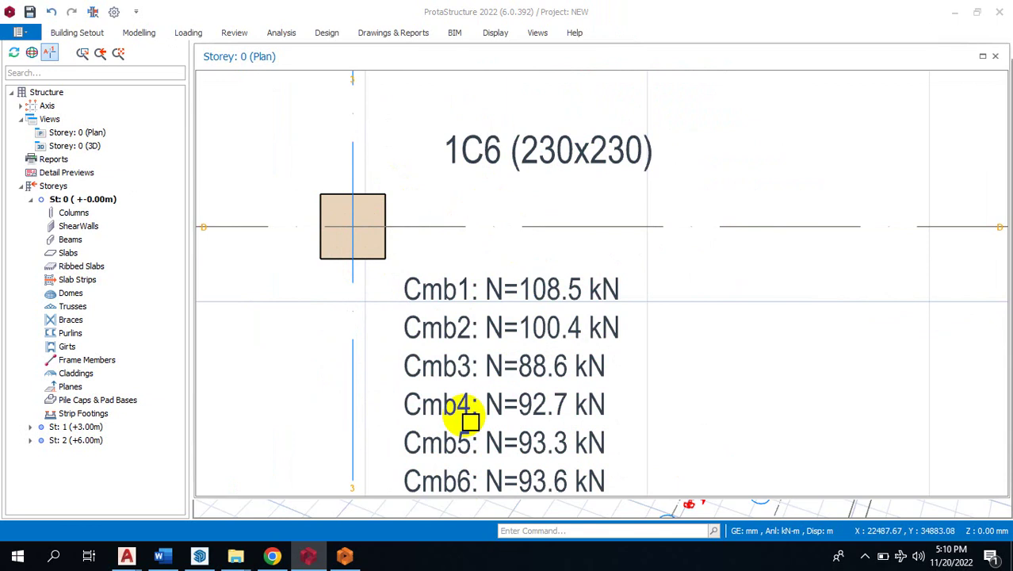
- Preview the AutoCAD, ProtaDetails and SketchUp windows, then bring the report's Table 3.0 forward
{"action": "left_click", "coordinate": [204, 557]}
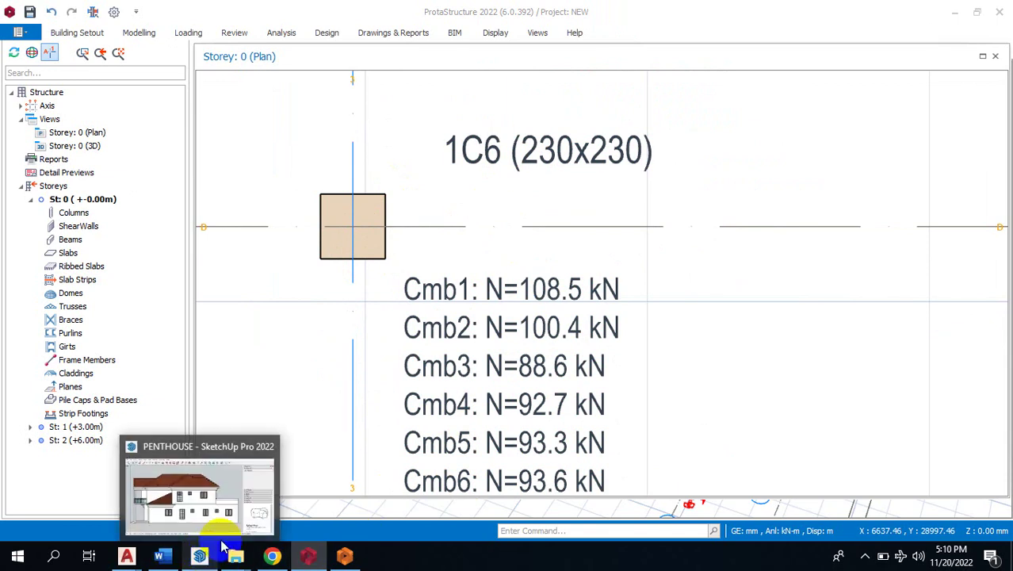
{"action": "left_click", "coordinate": [127, 557]}
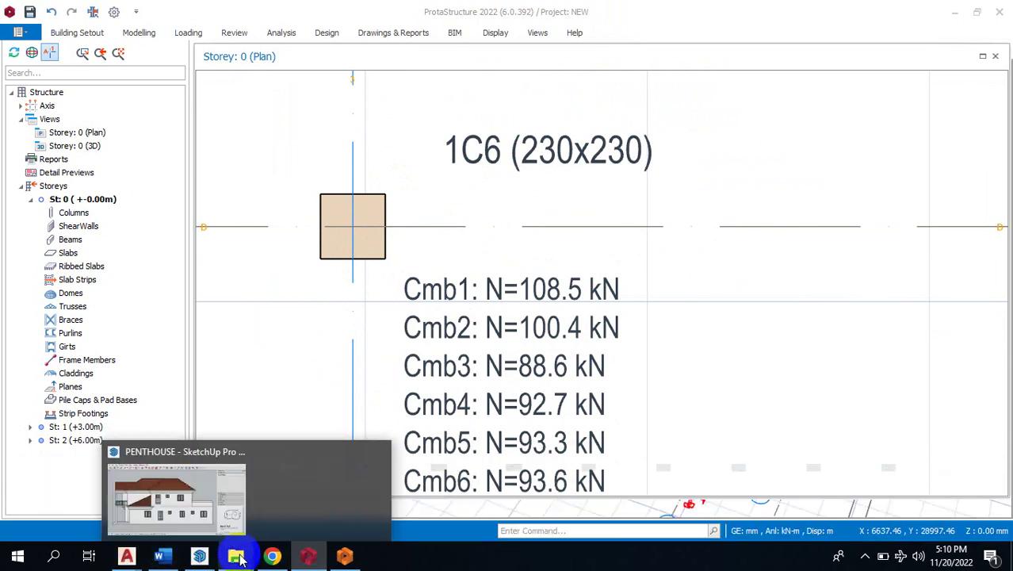
{"action": "left_click", "coordinate": [346, 556]}
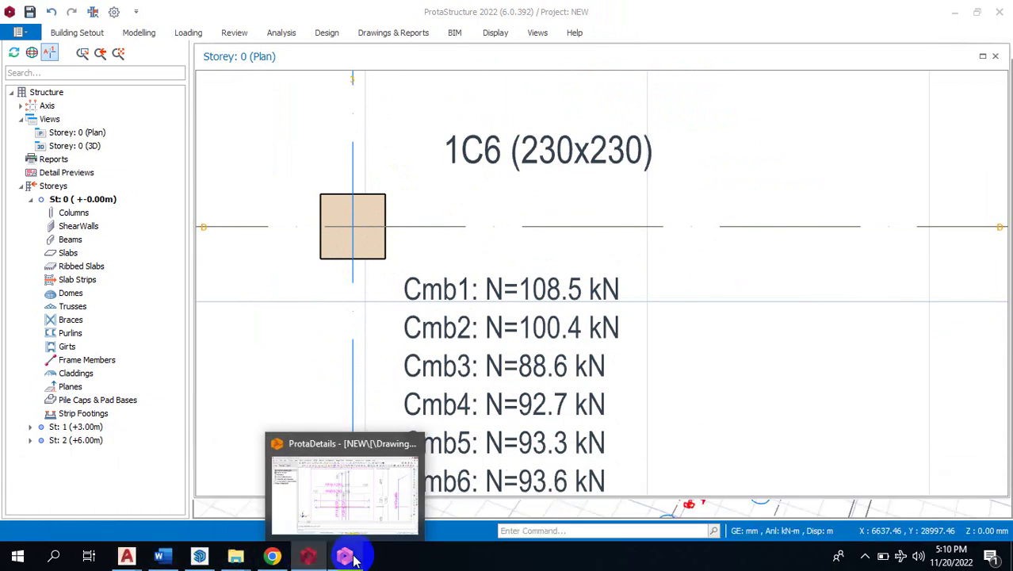
{"action": "left_click", "coordinate": [200, 557]}
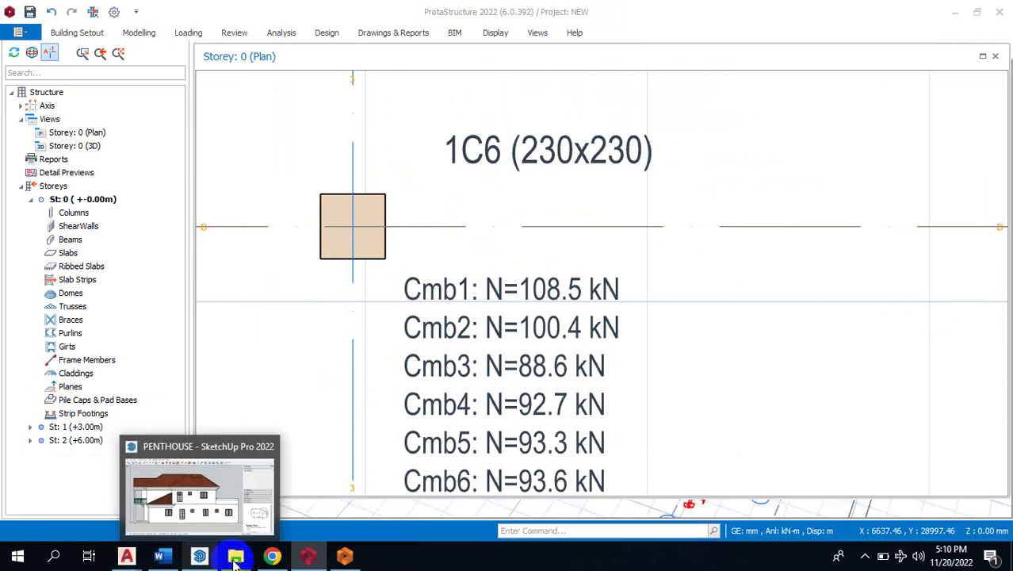
{"action": "left_click", "coordinate": [272, 556]}
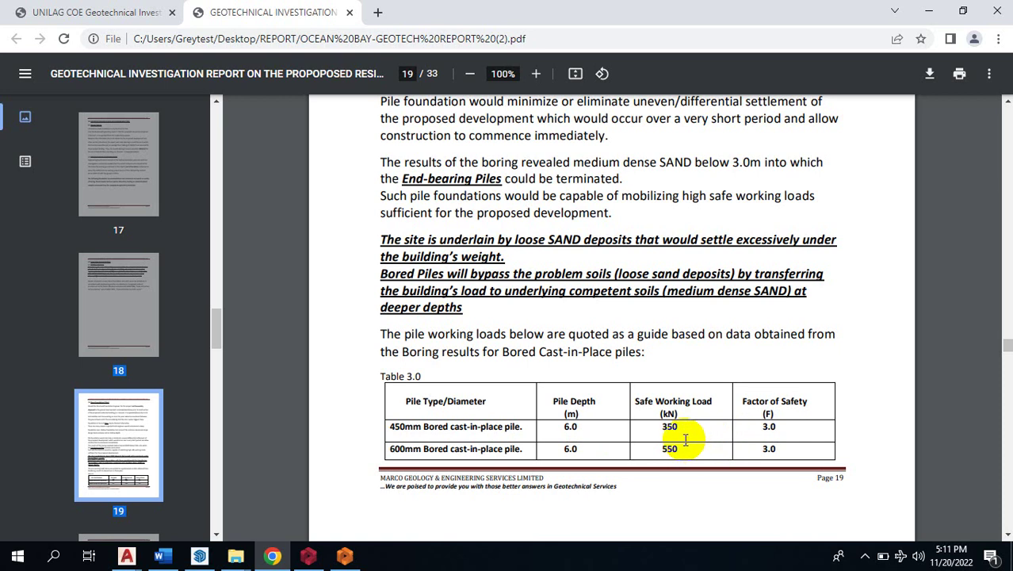
- Launch Calculator by searching 'CAL' from Start, and minimise the Chrome report
{"action": "mouse_move", "coordinate": [296, 560]}
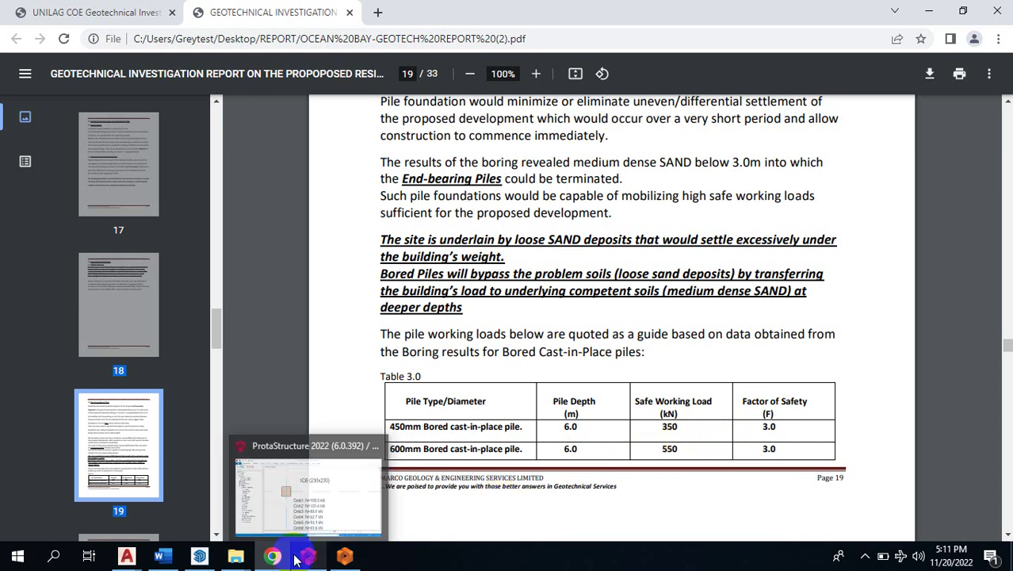
{"action": "left_click", "coordinate": [15, 556]}
{"action": "type", "text": "CAL"}
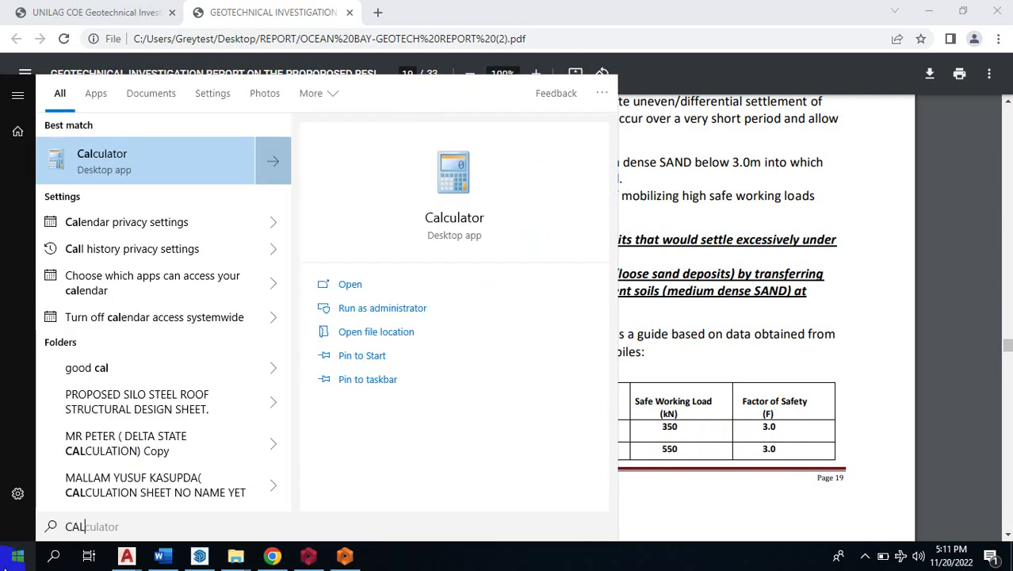
{"action": "left_click", "coordinate": [150, 161]}
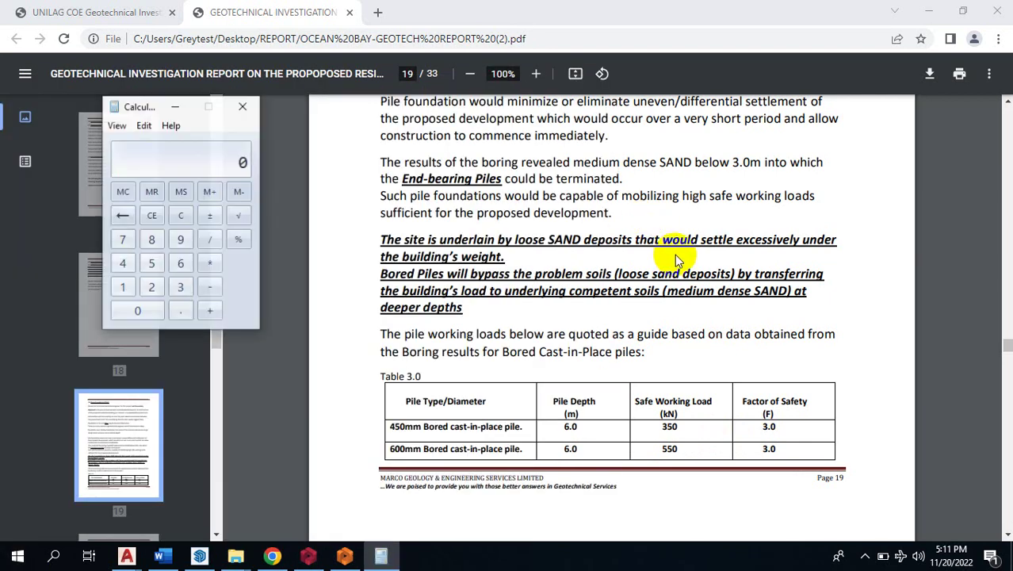
{"action": "left_click", "coordinate": [929, 13]}
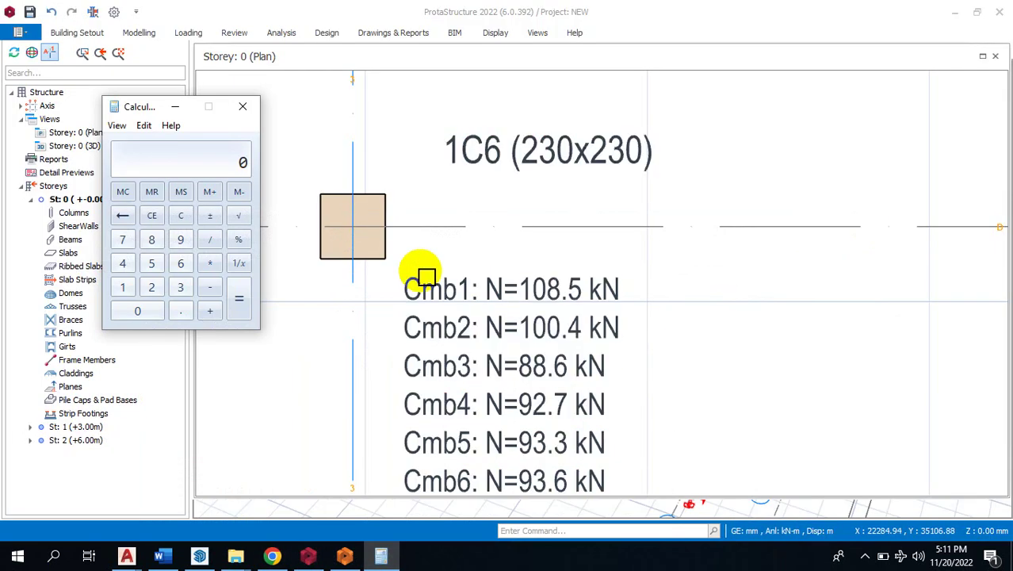
- Zoom in on column 1C4 to read its Cmb1 axial load of 195.4 kN
{"action": "scroll", "coordinate": [482, 267], "scroll_direction": "down", "scroll_amount": 3}
{"action": "scroll", "coordinate": [581, 278], "scroll_direction": "down", "scroll_amount": 1}
{"action": "scroll", "coordinate": [557, 269], "scroll_direction": "up", "scroll_amount": 5}
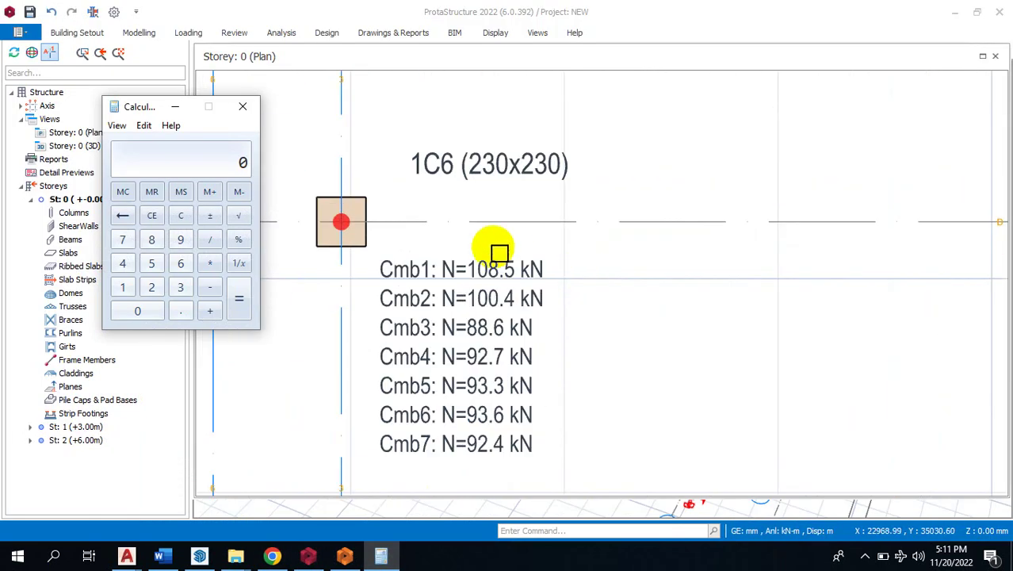
{"action": "scroll", "coordinate": [512, 265], "scroll_direction": "down", "scroll_amount": 6}
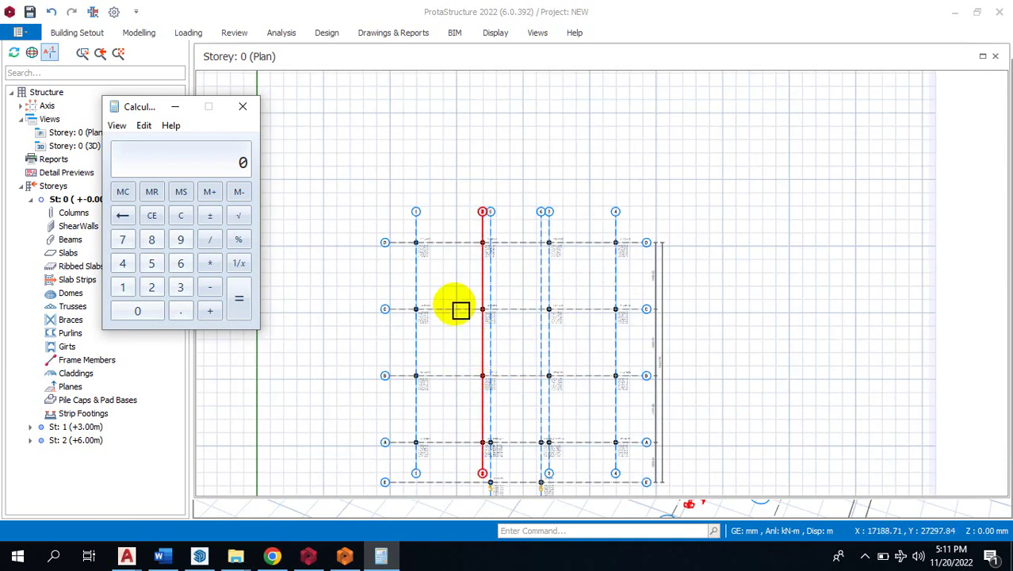
{"action": "scroll", "coordinate": [476, 317], "scroll_direction": "up", "scroll_amount": 3}
{"action": "scroll", "coordinate": [555, 311], "scroll_direction": "up", "scroll_amount": 5}
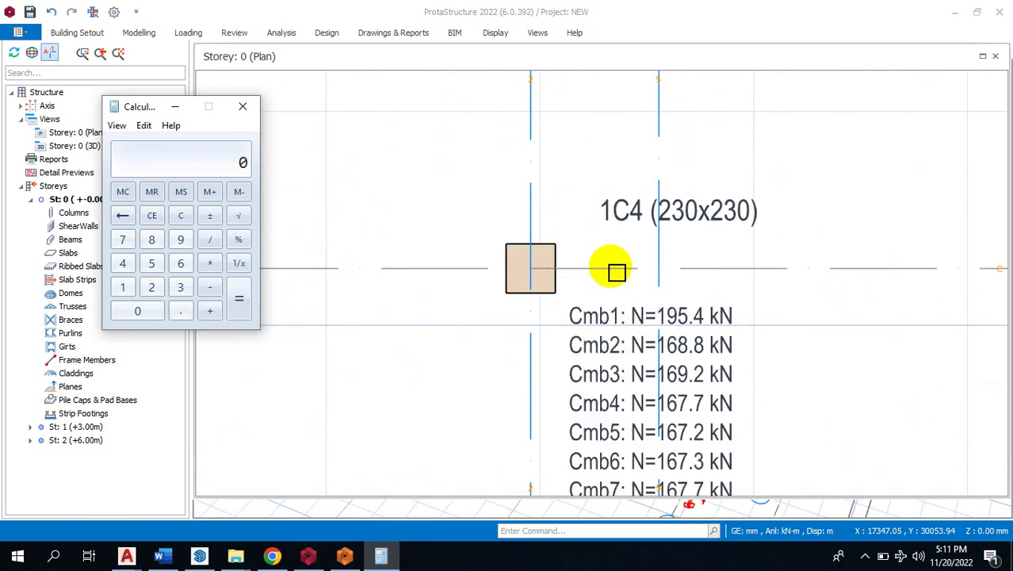
{"action": "scroll", "coordinate": [713, 318], "scroll_direction": "up", "scroll_amount": 3}
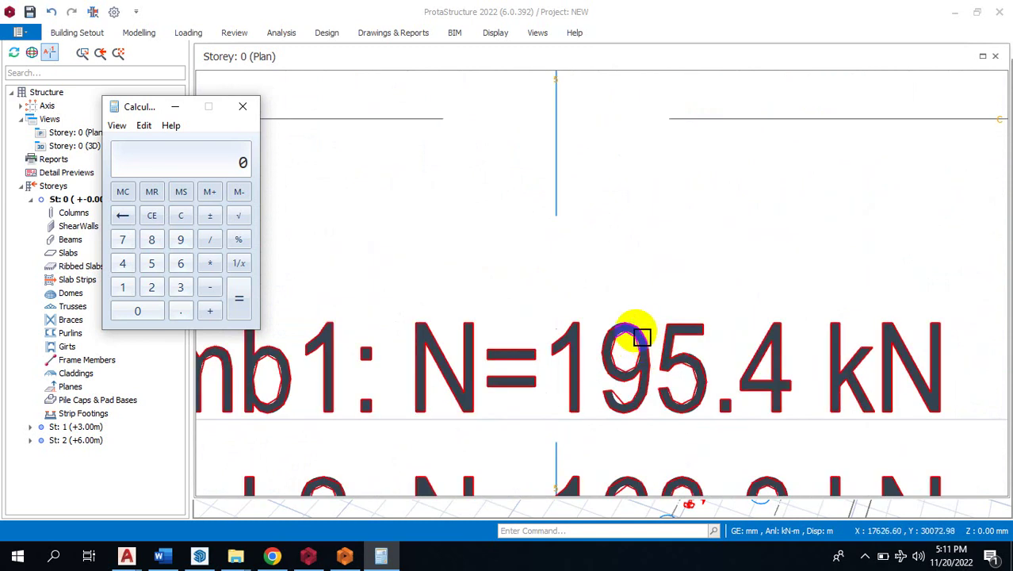
- Divide the 195 kN load by the 350 kN pile capacity in Calculator, giving about 0.557
{"action": "left_click", "coordinate": [129, 288]}
{"action": "left_click", "coordinate": [181, 242]}
{"action": "left_click", "coordinate": [152, 266]}
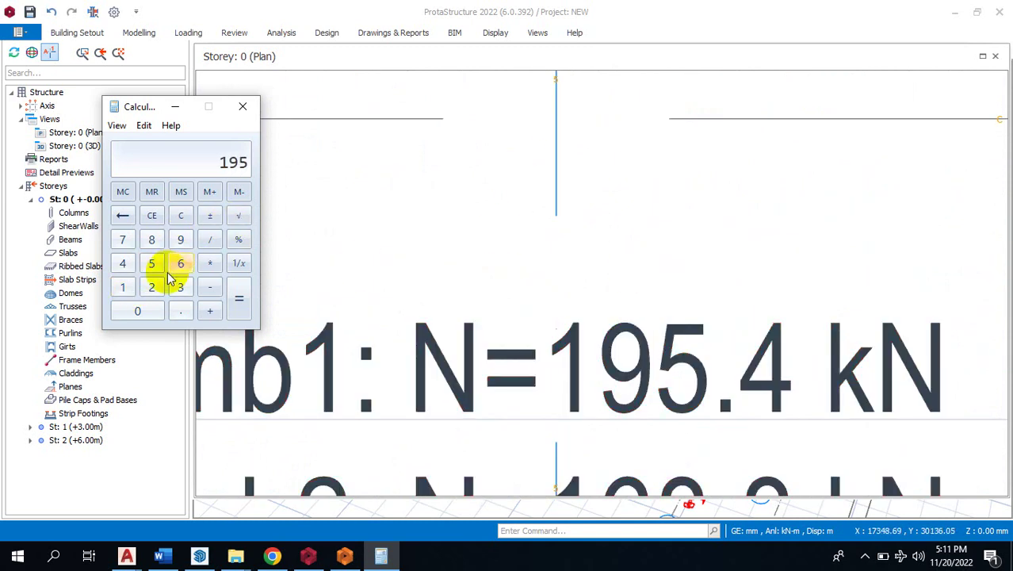
{"action": "left_click", "coordinate": [206, 242]}
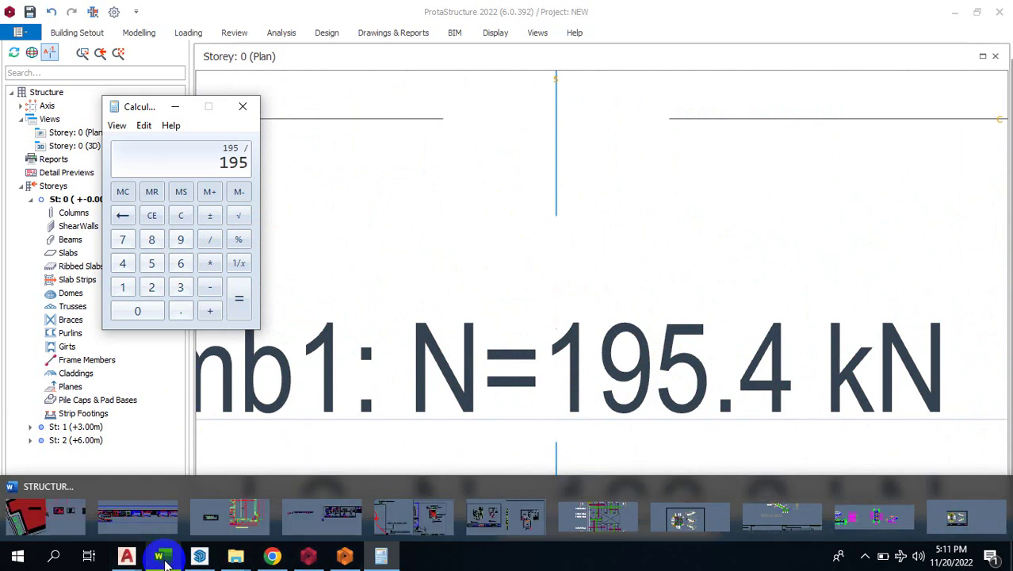
{"action": "mouse_move", "coordinate": [143, 559]}
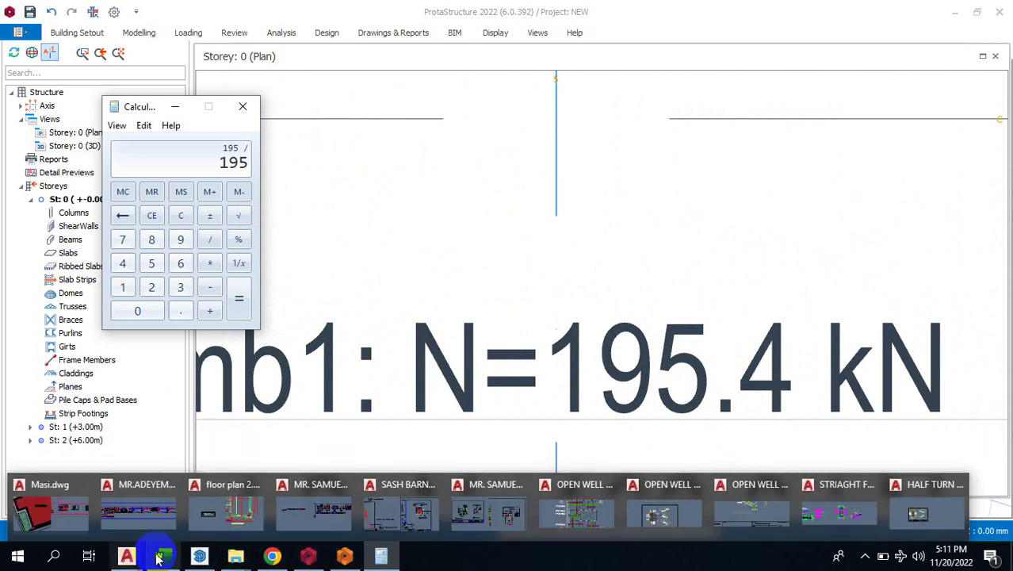
{"action": "mouse_move", "coordinate": [272, 555]}
{"action": "left_click", "coordinate": [293, 513]}
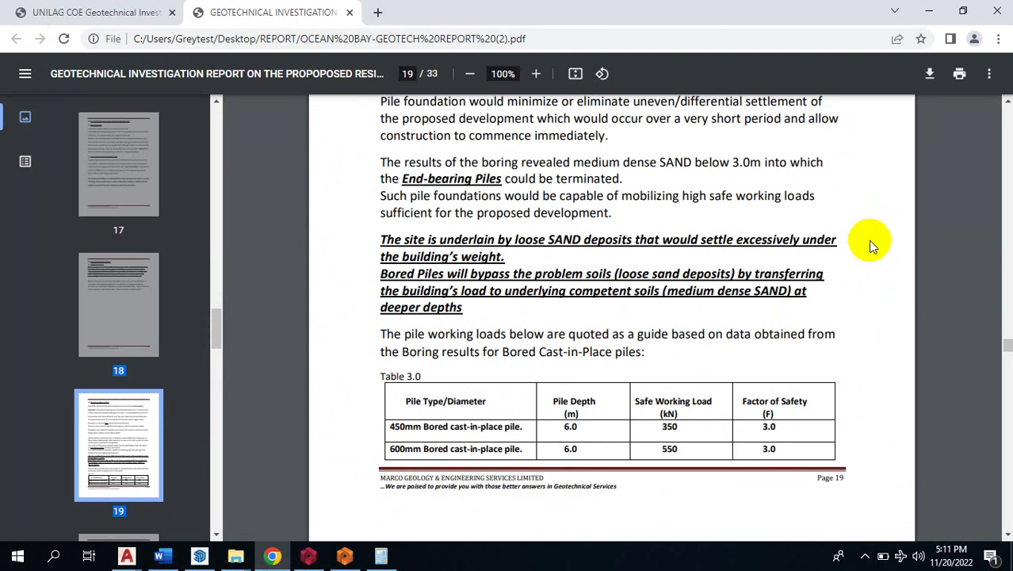
{"action": "left_click", "coordinate": [927, 10]}
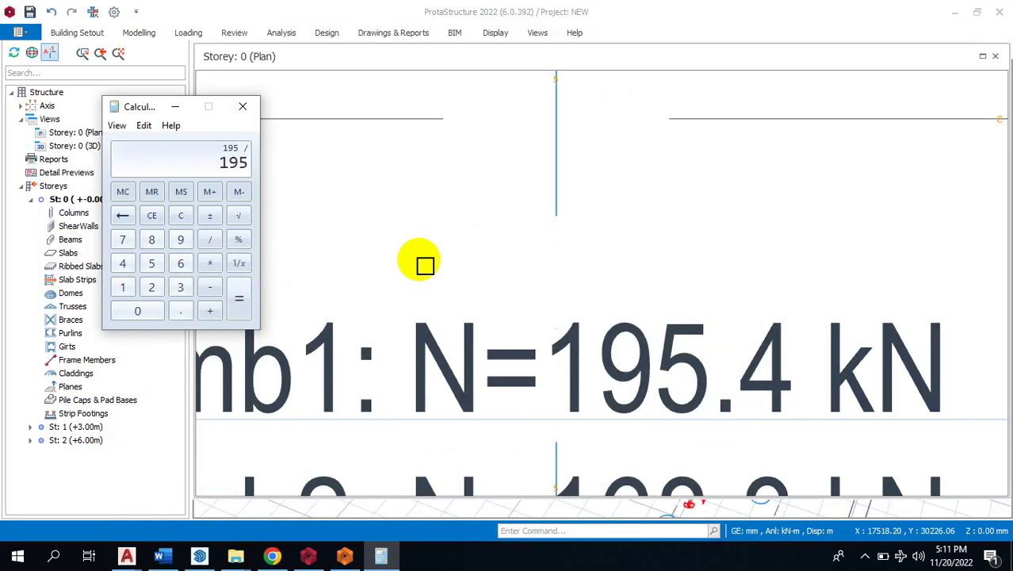
{"action": "left_click", "coordinate": [155, 265]}
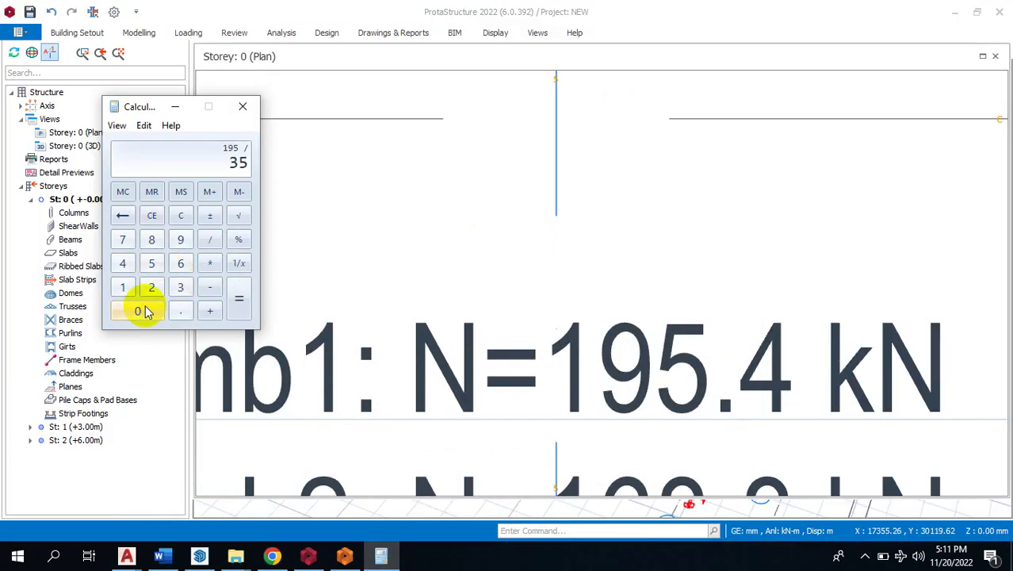
{"action": "left_click", "coordinate": [238, 304]}
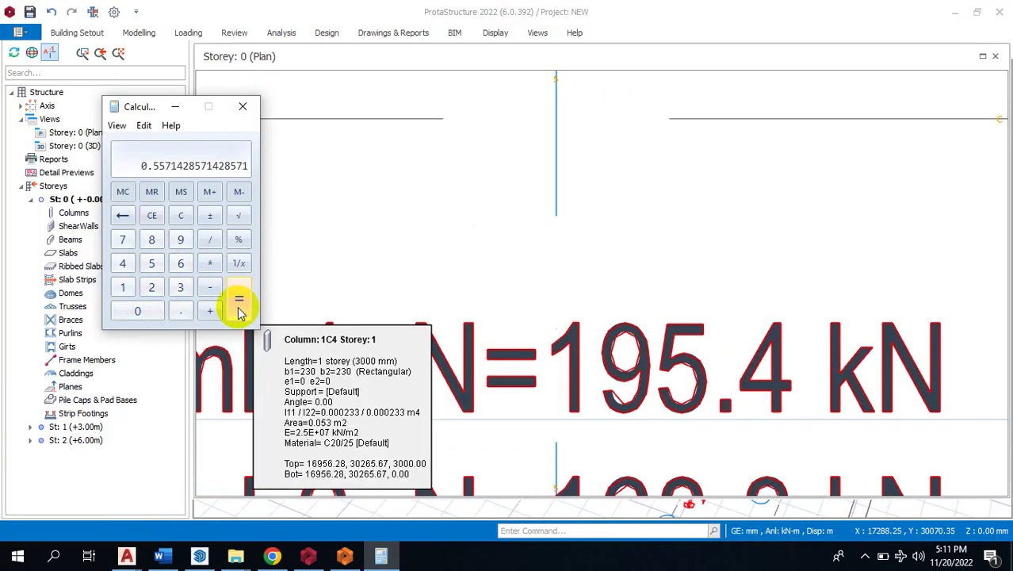
{"action": "left_click", "coordinate": [176, 106]}
{"action": "scroll", "coordinate": [490, 297], "scroll_direction": "up", "scroll_amount": 3}
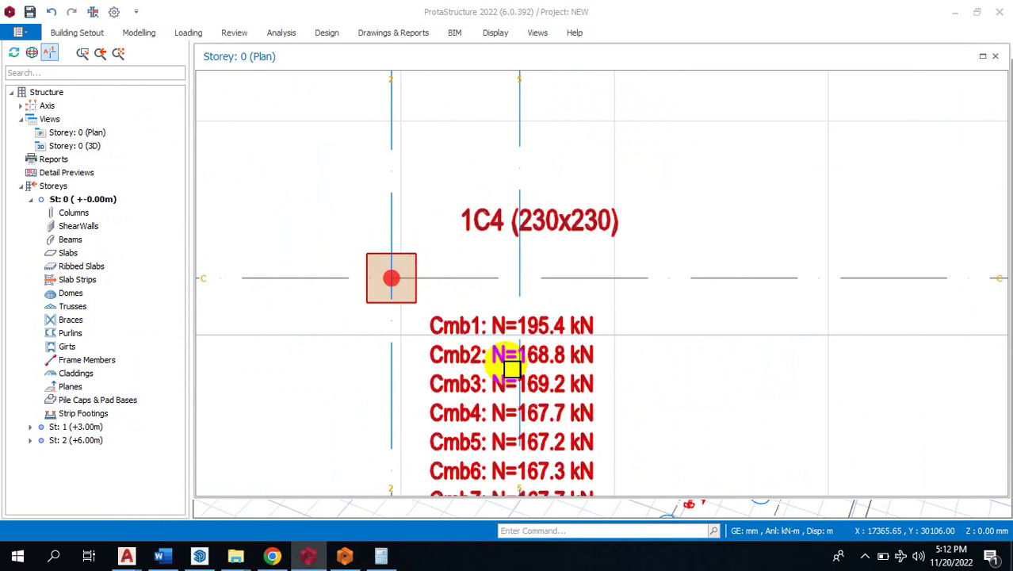
{"action": "scroll", "coordinate": [504, 359], "scroll_direction": "down", "scroll_amount": 2}
{"action": "scroll", "coordinate": [448, 312], "scroll_direction": "up", "scroll_amount": 2}
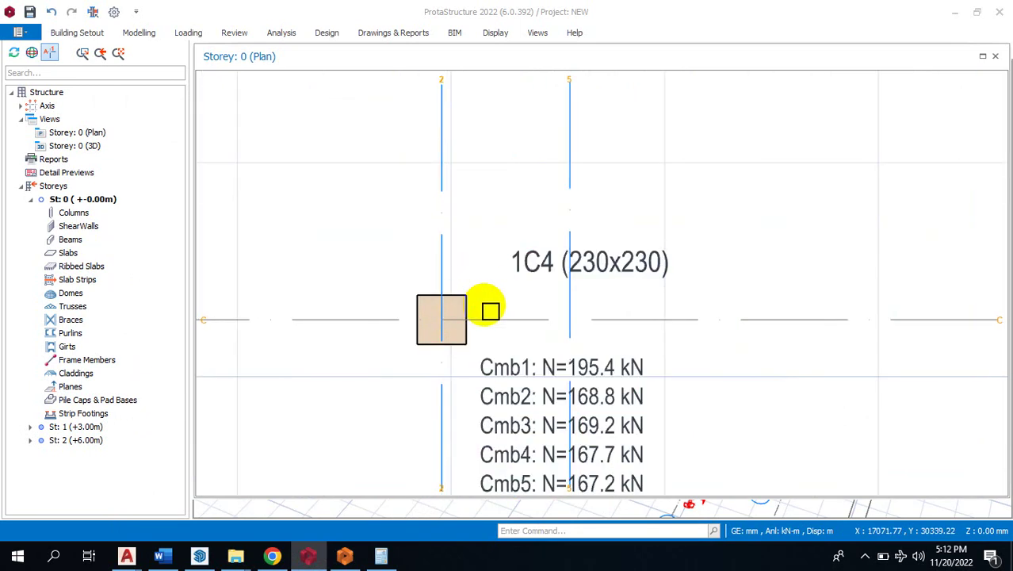
{"action": "scroll", "coordinate": [475, 295], "scroll_direction": "down", "scroll_amount": 4}
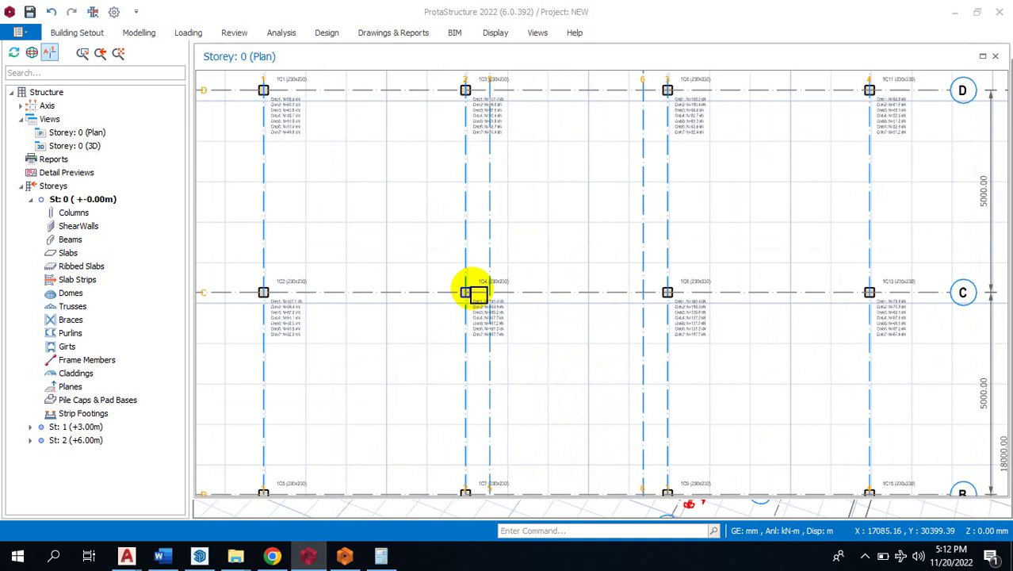
{"action": "scroll", "coordinate": [633, 294], "scroll_direction": "up", "scroll_amount": 2}
{"action": "scroll", "coordinate": [633, 294], "scroll_direction": "up", "scroll_amount": 4}
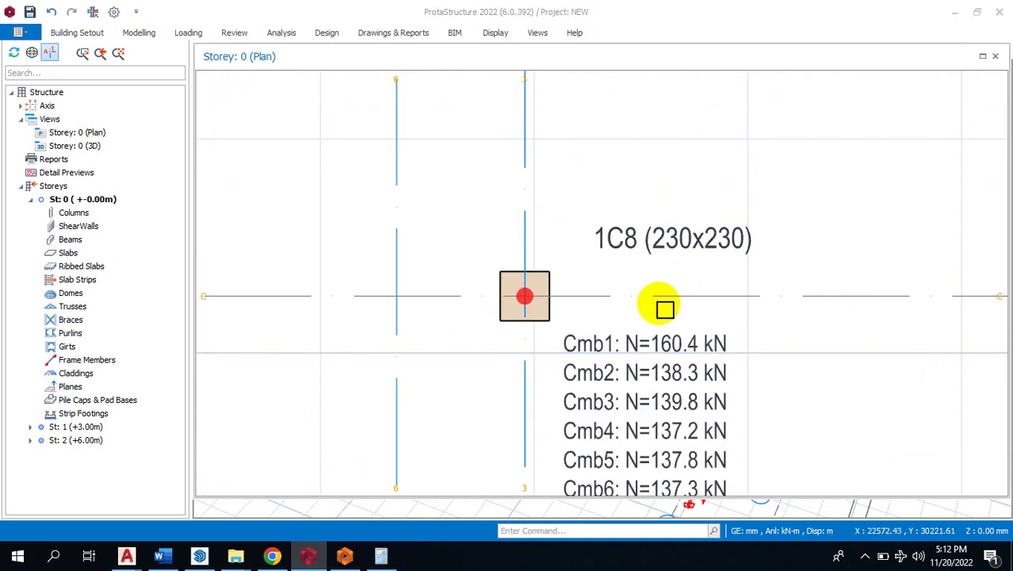
{"action": "scroll", "coordinate": [555, 315], "scroll_direction": "down", "scroll_amount": 4}
{"action": "scroll", "coordinate": [793, 317], "scroll_direction": "up", "scroll_amount": 4}
{"action": "scroll", "coordinate": [706, 291], "scroll_direction": "down", "scroll_amount": 1}
{"action": "scroll", "coordinate": [705, 290], "scroll_direction": "down", "scroll_amount": 3}
{"action": "scroll", "coordinate": [639, 406], "scroll_direction": "up", "scroll_amount": 2}
{"action": "scroll", "coordinate": [538, 372], "scroll_direction": "up", "scroll_amount": 2}
{"action": "scroll", "coordinate": [744, 288], "scroll_direction": "up", "scroll_amount": 1}
{"action": "scroll", "coordinate": [739, 285], "scroll_direction": "down", "scroll_amount": 1}
{"action": "scroll", "coordinate": [746, 278], "scroll_direction": "down", "scroll_amount": 3}
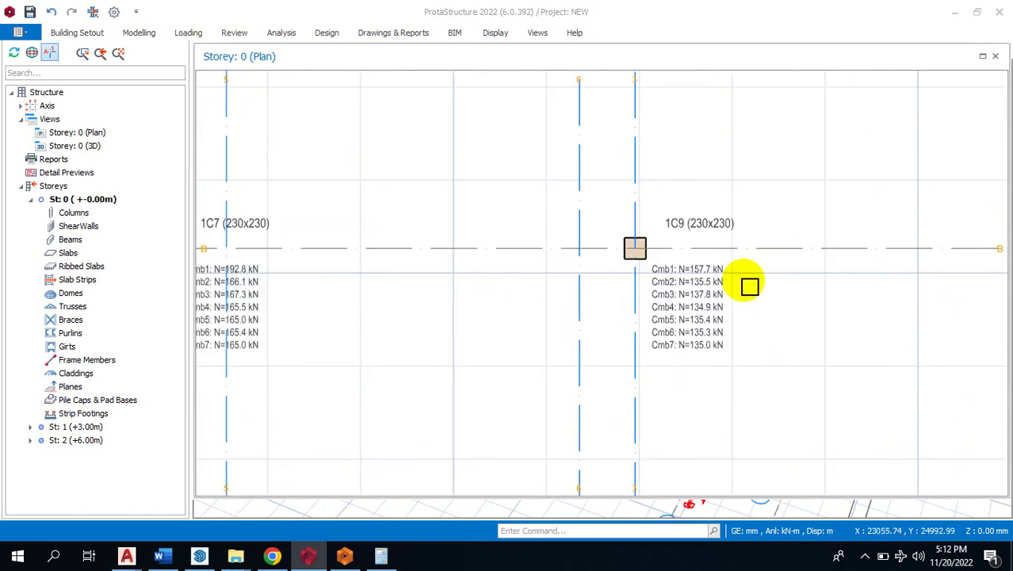
{"action": "scroll", "coordinate": [595, 284], "scroll_direction": "up", "scroll_amount": 2}
{"action": "scroll", "coordinate": [735, 289], "scroll_direction": "up", "scroll_amount": 2}
{"action": "scroll", "coordinate": [740, 337], "scroll_direction": "up", "scroll_amount": 1}
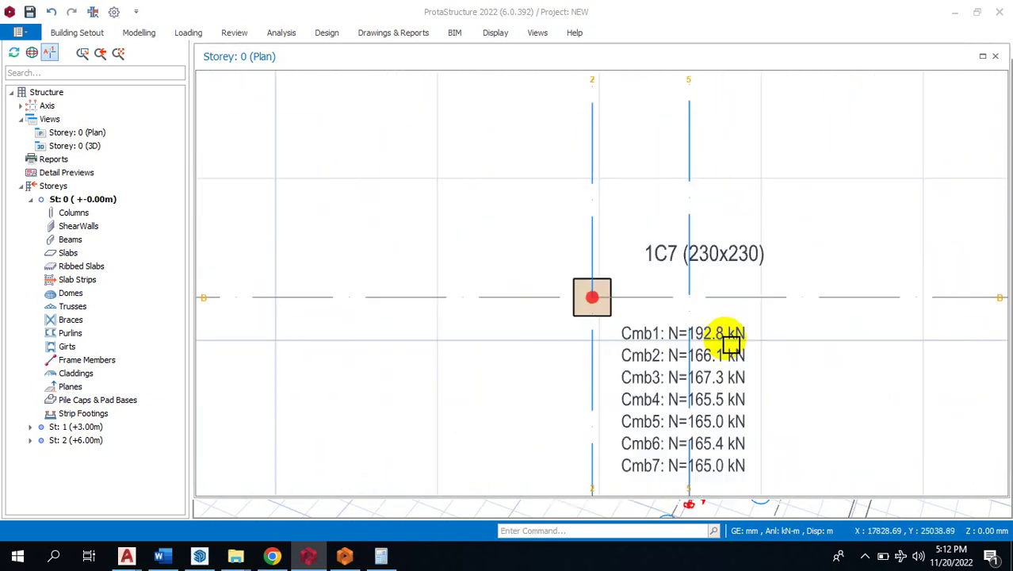
{"action": "scroll", "coordinate": [740, 337], "scroll_direction": "down", "scroll_amount": 3}
{"action": "scroll", "coordinate": [731, 351], "scroll_direction": "down", "scroll_amount": 2}
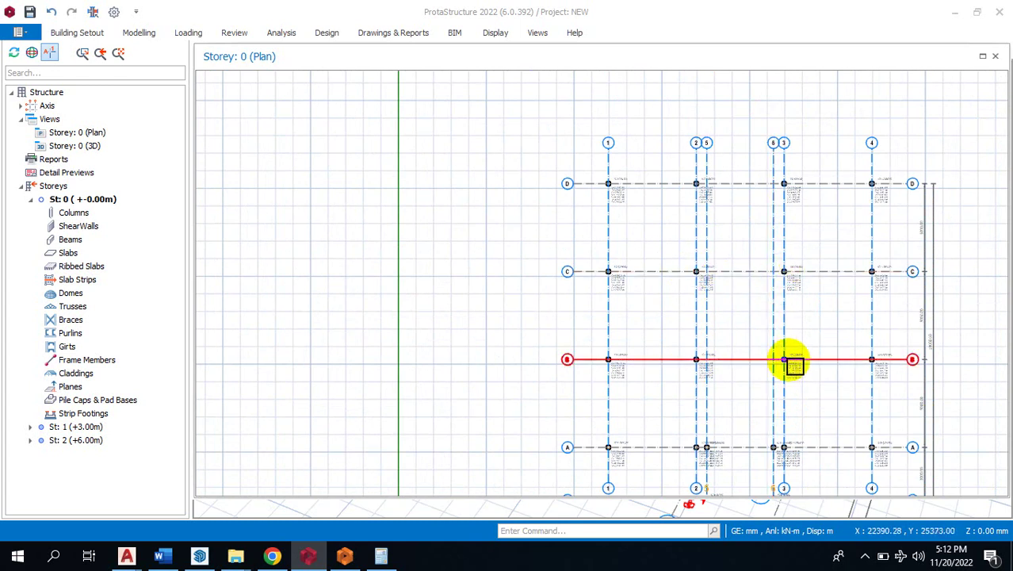
{"action": "scroll", "coordinate": [792, 364], "scroll_direction": "up", "scroll_amount": 5}
{"action": "scroll", "coordinate": [762, 285], "scroll_direction": "down", "scroll_amount": 3}
{"action": "scroll", "coordinate": [765, 409], "scroll_direction": "up", "scroll_amount": 3}
{"action": "scroll", "coordinate": [804, 378], "scroll_direction": "down", "scroll_amount": 2}
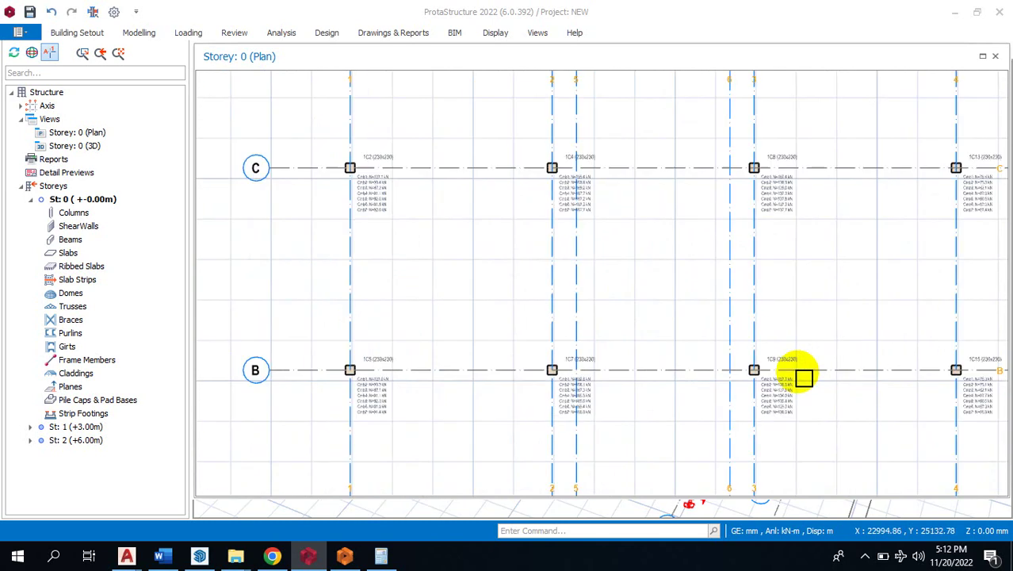
{"action": "scroll", "coordinate": [733, 377], "scroll_direction": "down", "scroll_amount": 3}
{"action": "scroll", "coordinate": [573, 251], "scroll_direction": "up", "scroll_amount": 6}
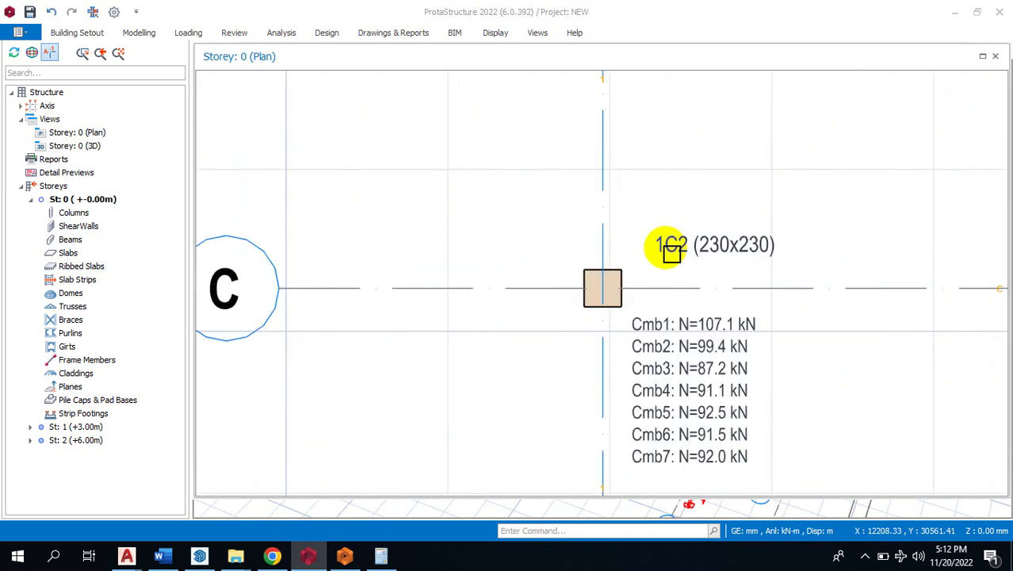
{"action": "scroll", "coordinate": [571, 373], "scroll_direction": "down", "scroll_amount": 5}
{"action": "scroll", "coordinate": [515, 373], "scroll_direction": "up", "scroll_amount": 1}
{"action": "scroll", "coordinate": [522, 343], "scroll_direction": "up", "scroll_amount": 4}
{"action": "scroll", "coordinate": [500, 317], "scroll_direction": "down", "scroll_amount": 5}
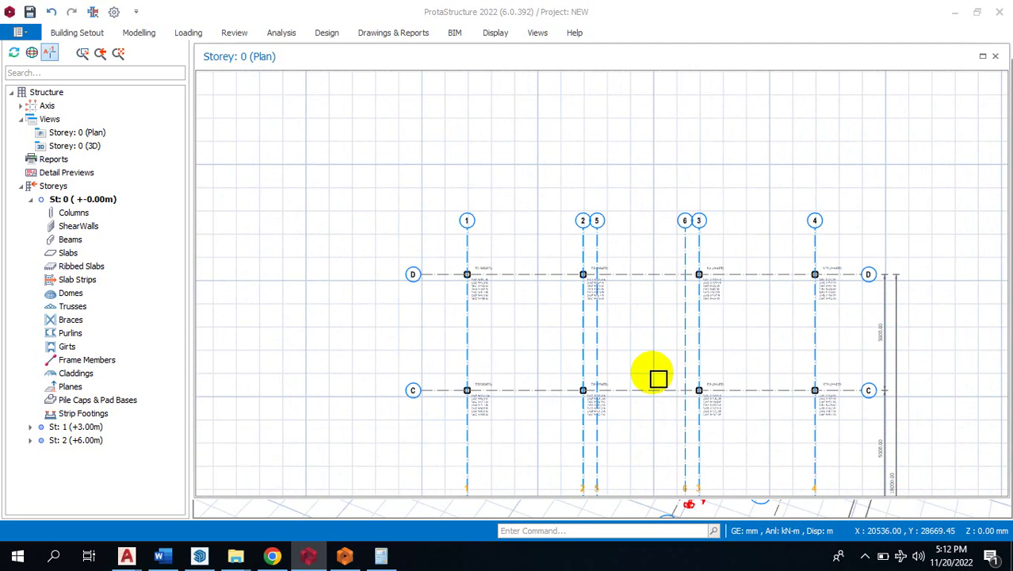
{"action": "scroll", "coordinate": [675, 420], "scroll_direction": "down", "scroll_amount": 2}
{"action": "scroll", "coordinate": [685, 346], "scroll_direction": "down", "scroll_amount": 1}
{"action": "scroll", "coordinate": [668, 408], "scroll_direction": "up", "scroll_amount": 1}
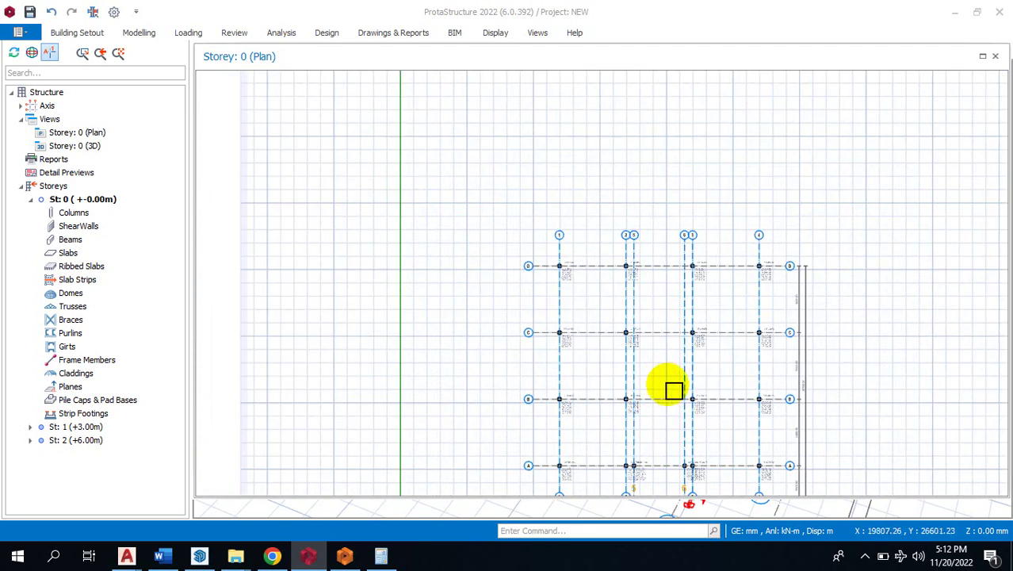
{"action": "scroll", "coordinate": [680, 349], "scroll_direction": "down", "scroll_amount": 2}
{"action": "scroll", "coordinate": [703, 276], "scroll_direction": "up", "scroll_amount": 2}
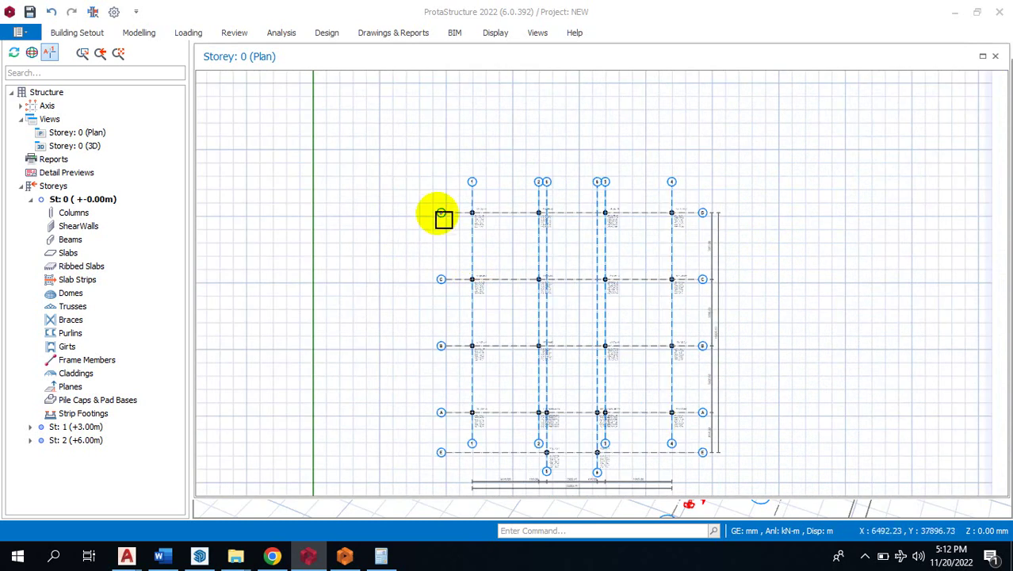
- Select all 18 columns on the plan by restricting the Selection Filter to columns only
{"action": "left_click", "coordinate": [135, 37]}
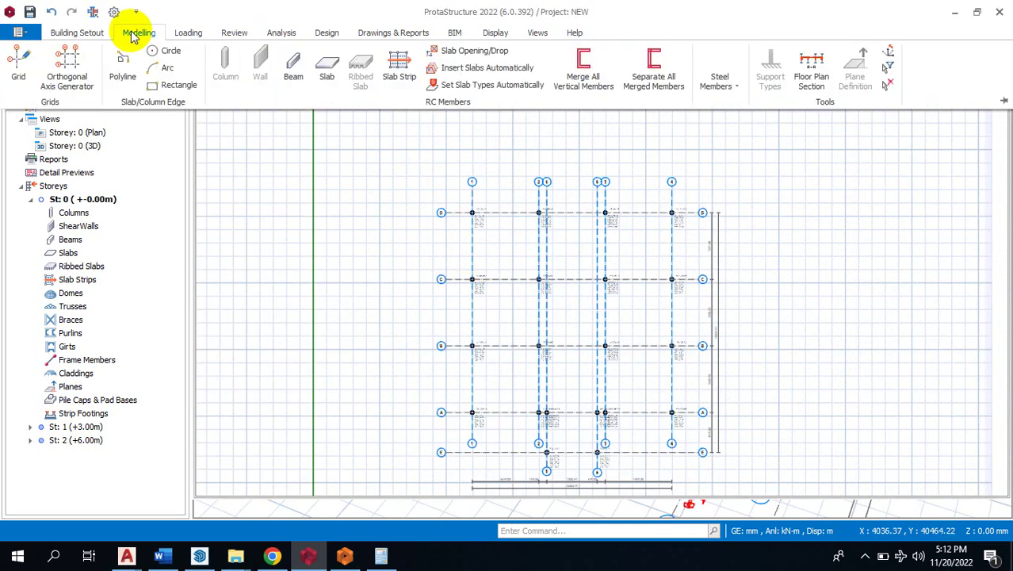
{"action": "left_click", "coordinate": [887, 67]}
{"action": "left_click", "coordinate": [244, 443]}
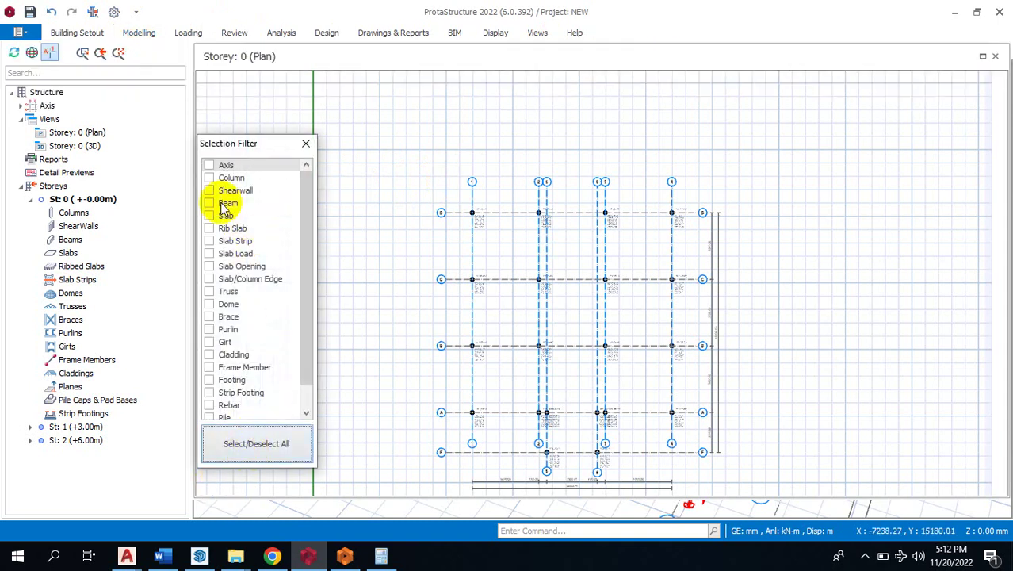
{"action": "left_click", "coordinate": [209, 177]}
{"action": "left_click_drag", "start_coordinate": [433, 167], "coordinate": [691, 444]}
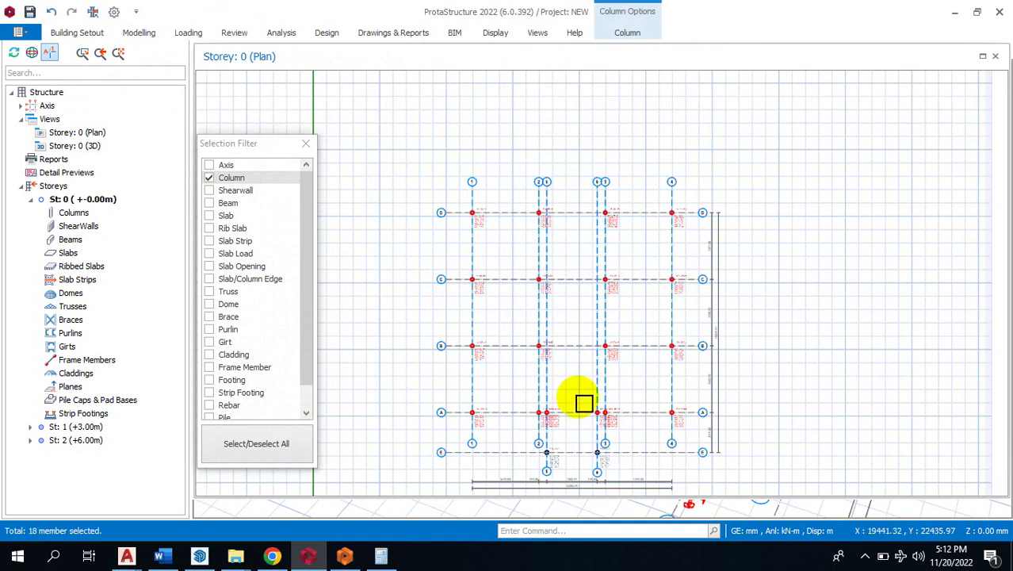
{"action": "left_click", "coordinate": [246, 444]}
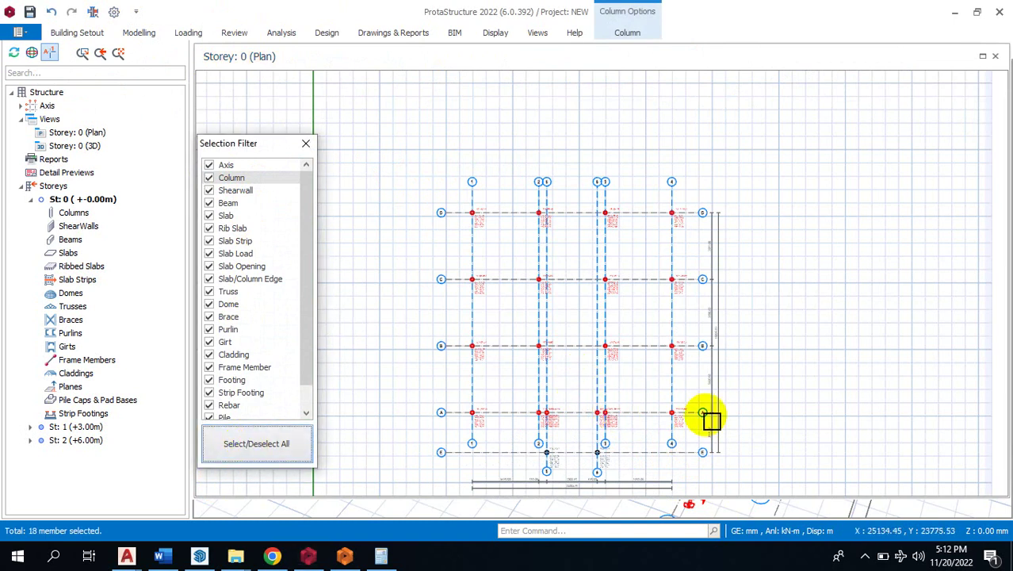
- Close the selection filter, zoom in, and right-click a selected column for footing options
{"action": "left_click", "coordinate": [151, 33]}
{"action": "left_click", "coordinate": [887, 67]}
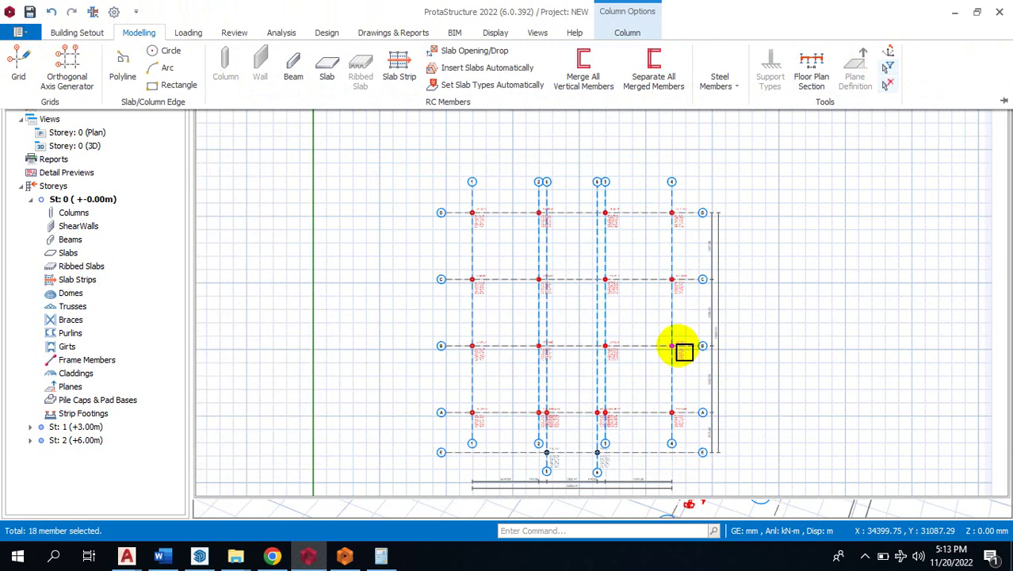
{"action": "scroll", "coordinate": [670, 293], "scroll_direction": "up", "scroll_amount": 3}
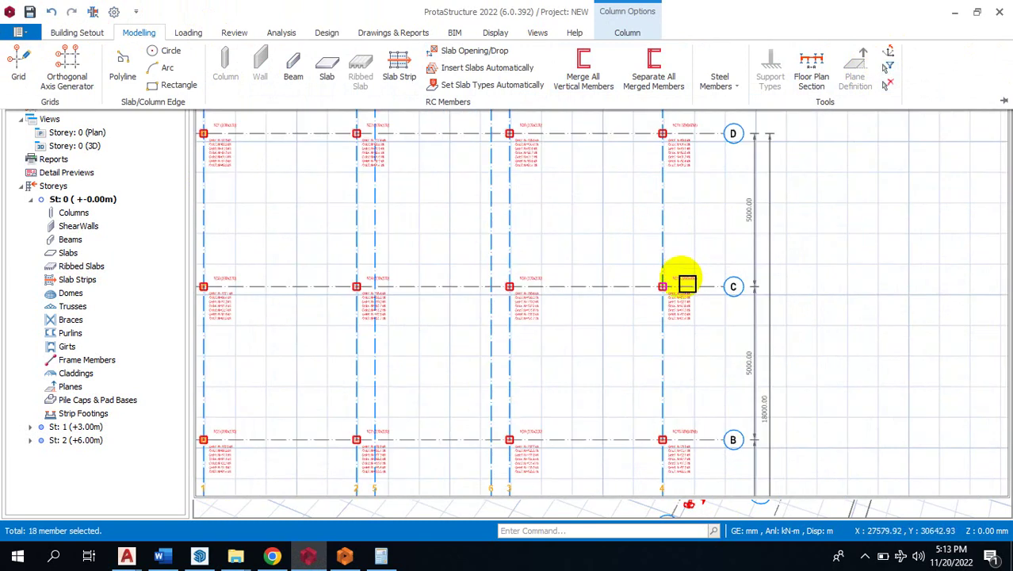
{"action": "right_click", "coordinate": [686, 283]}
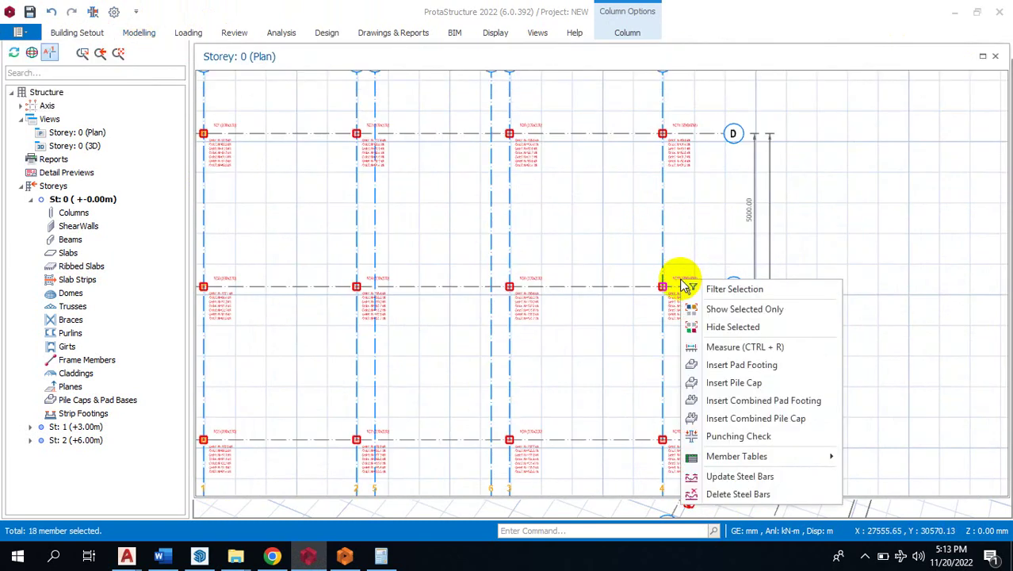
- Insert pile caps under the 18 selected columns, opening Pile Cap Batch Design, and tuck Calculator away
{"action": "left_click", "coordinate": [791, 383]}
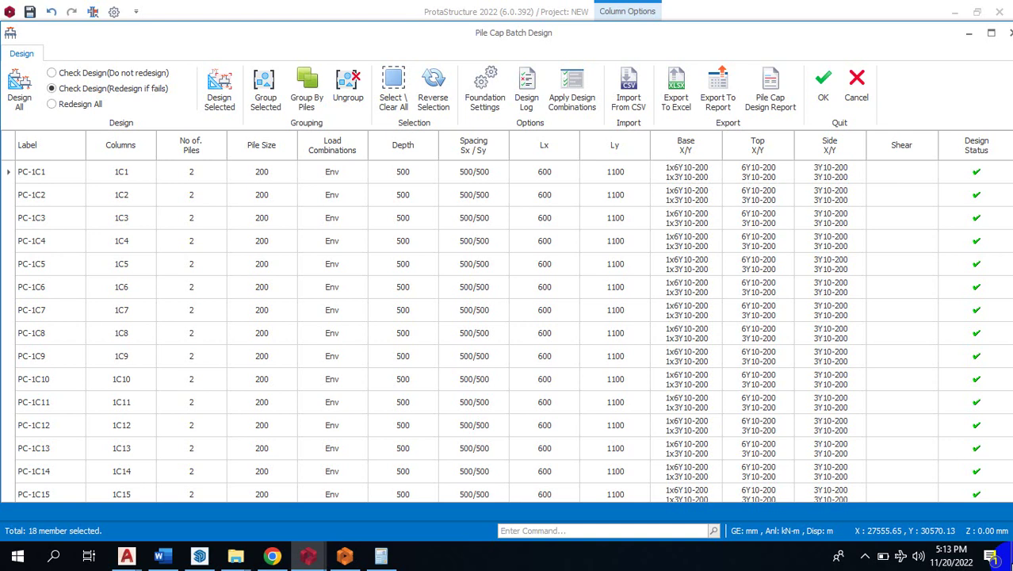
{"action": "left_click", "coordinate": [374, 558]}
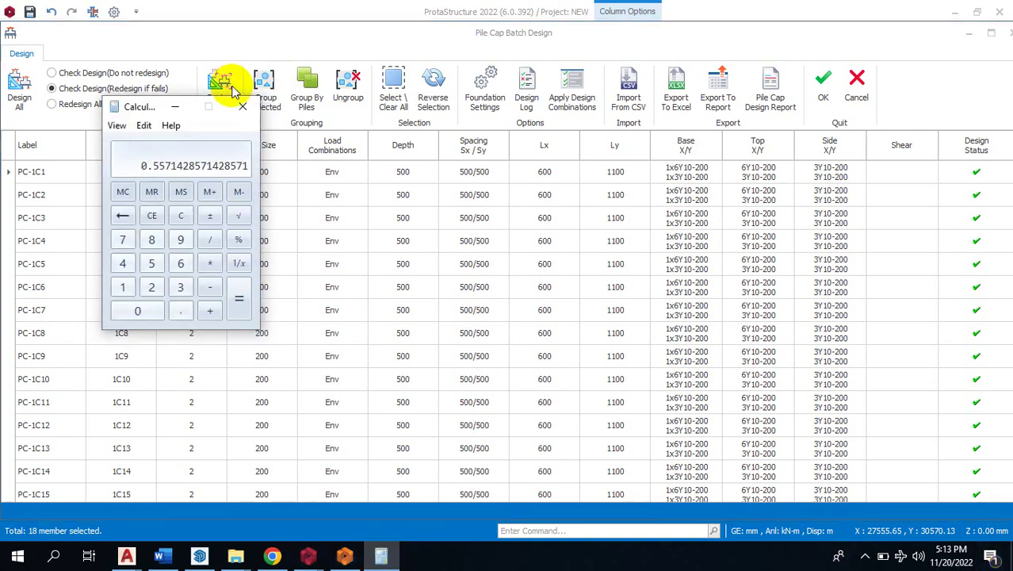
{"action": "left_click", "coordinate": [177, 108]}
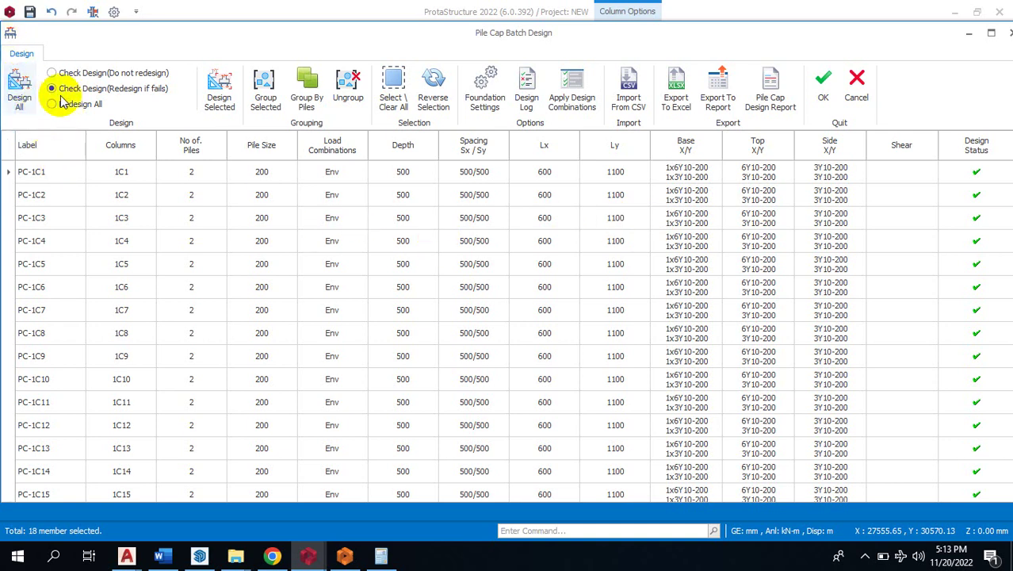
- Set Pile Size to 450 mm on the Pile Caps page of Foundation Settings
{"action": "left_click", "coordinate": [504, 91]}
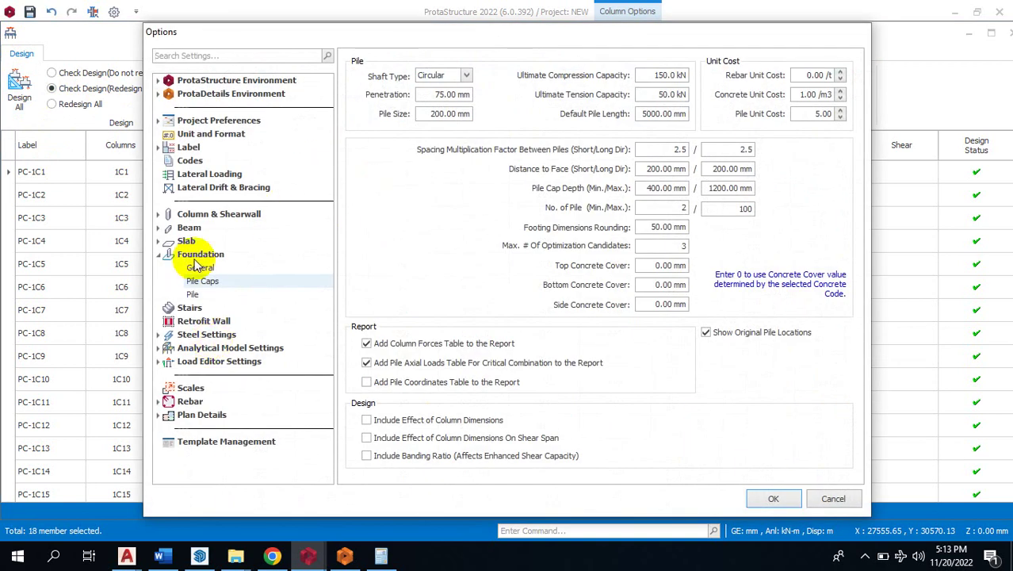
{"action": "left_click", "coordinate": [211, 283]}
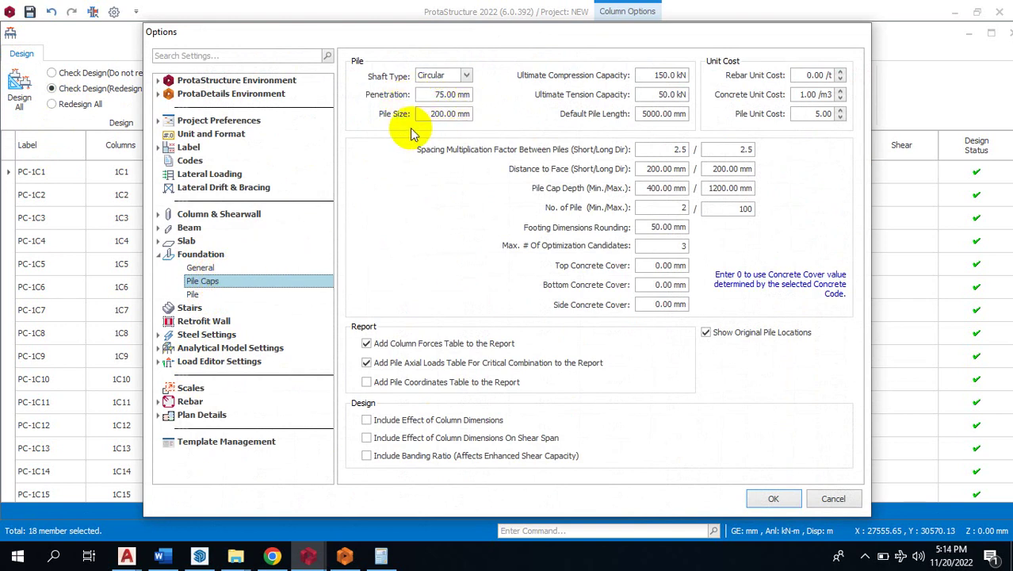
{"action": "double_click", "coordinate": [439, 115]}
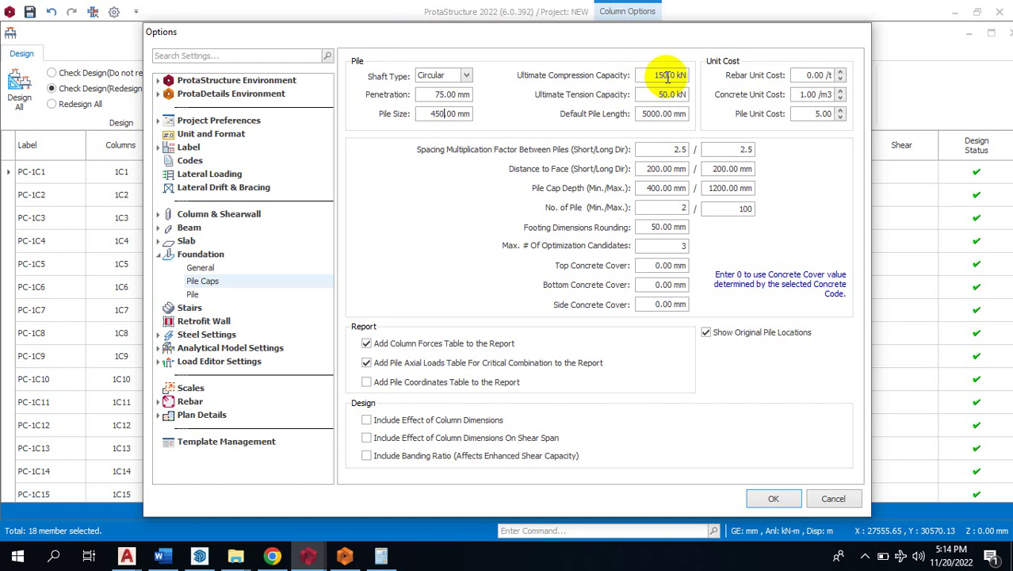
- Bring the geotechnical report in Chrome to the front to recheck the pile loads
{"action": "left_click", "coordinate": [379, 559]}
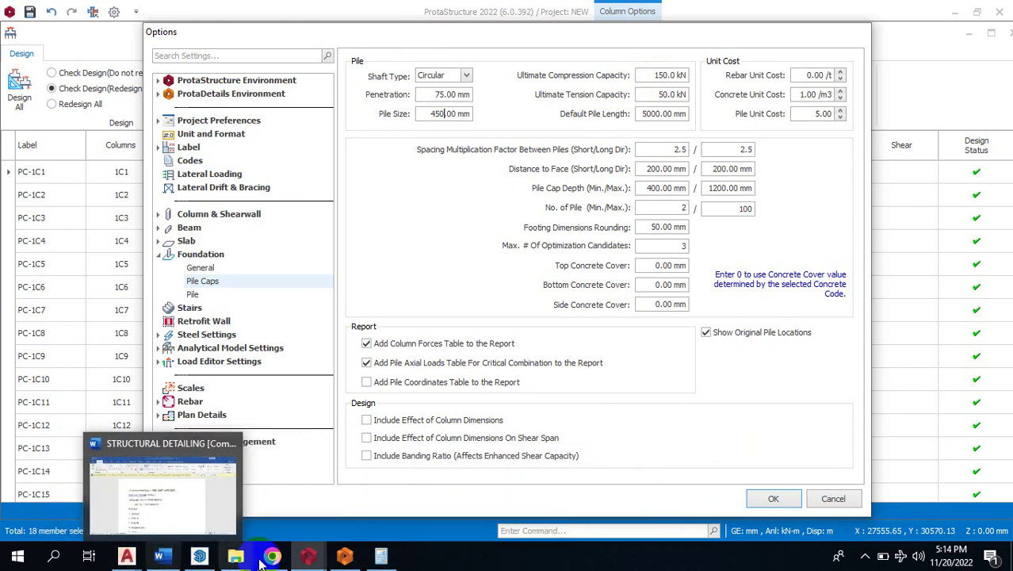
{"action": "mouse_move", "coordinate": [274, 558]}
{"action": "left_click", "coordinate": [282, 505]}
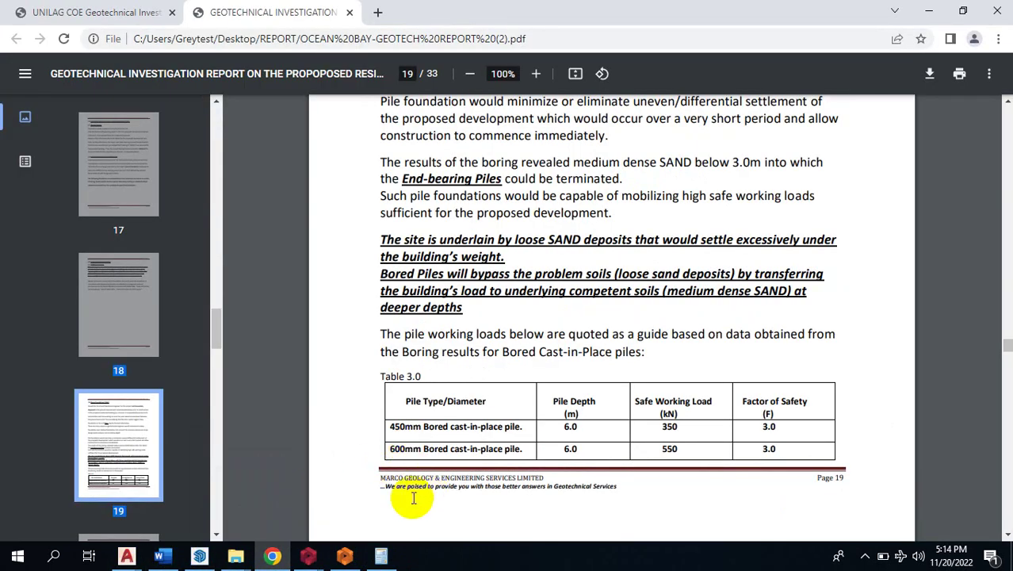
- Read the PILE CAP DEPTH and Penetration depth notes in Word, then minimise Word
{"action": "mouse_move", "coordinate": [173, 559]}
{"action": "left_click", "coordinate": [163, 554]}
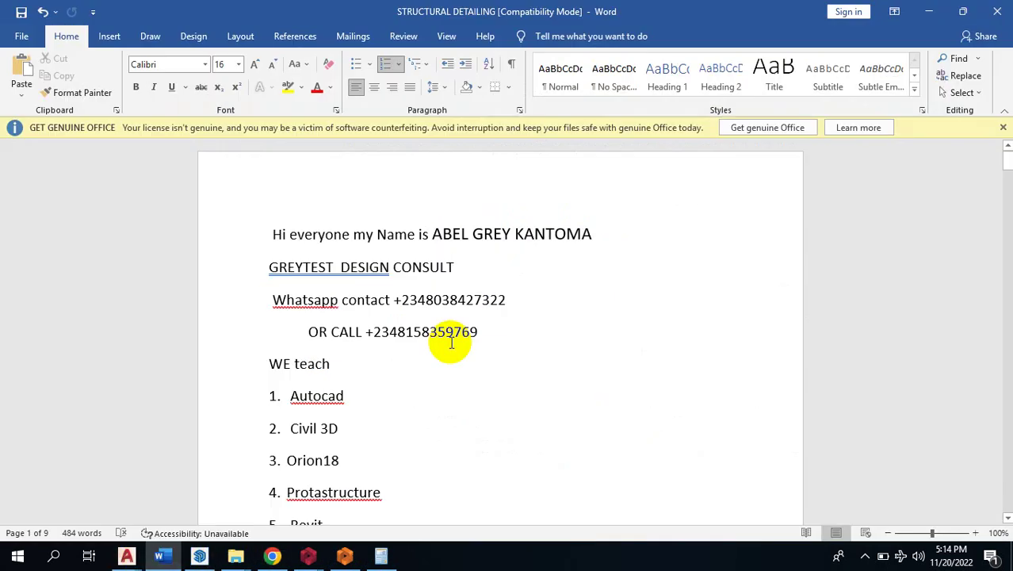
{"action": "scroll", "coordinate": [509, 365], "scroll_direction": "down", "scroll_amount": 10}
{"action": "left_click_drag", "start_coordinate": [1007, 200], "coordinate": [1006, 487]}
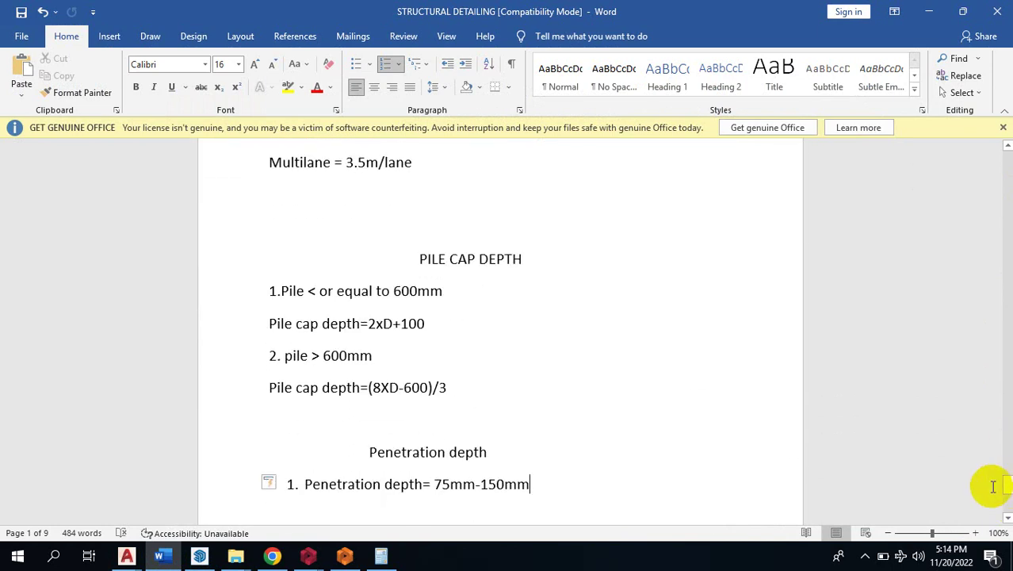
{"action": "scroll", "coordinate": [743, 454], "scroll_direction": "up", "scroll_amount": 2}
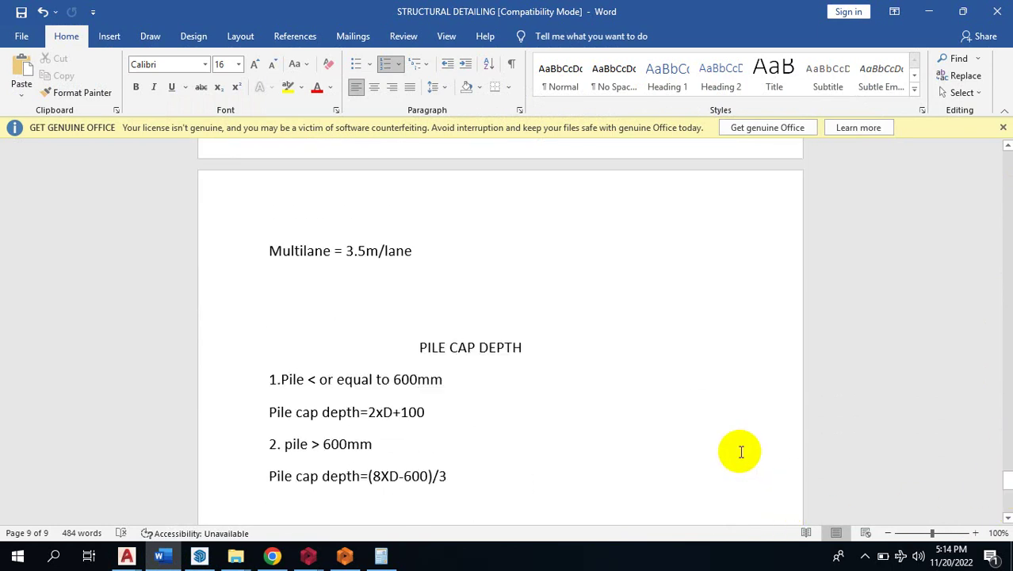
{"action": "scroll", "coordinate": [741, 451], "scroll_direction": "down", "scroll_amount": 3}
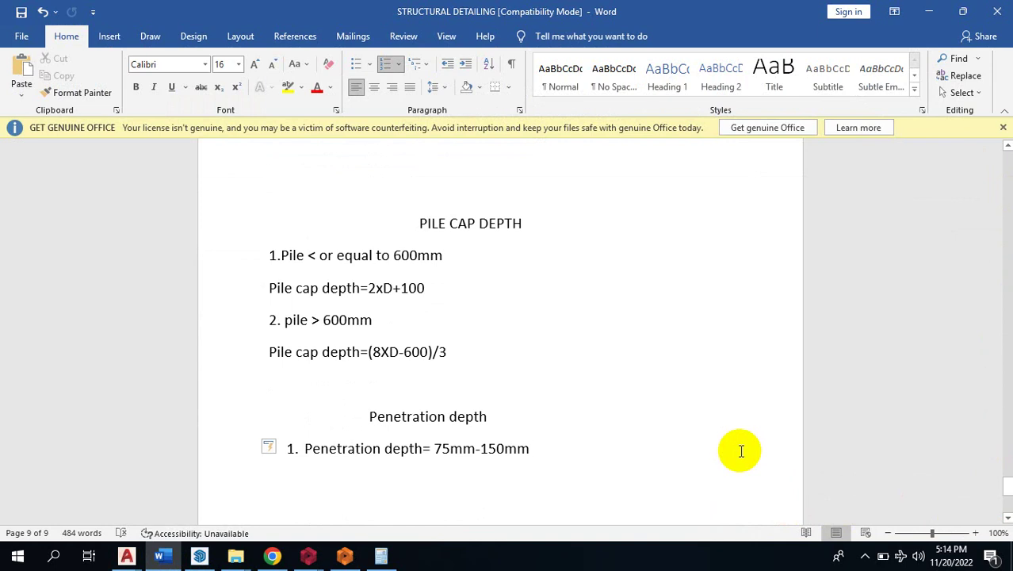
{"action": "scroll", "coordinate": [442, 368], "scroll_direction": "down", "scroll_amount": 3}
{"action": "scroll", "coordinate": [449, 333], "scroll_direction": "up", "scroll_amount": 6}
{"action": "scroll", "coordinate": [453, 337], "scroll_direction": "down", "scroll_amount": 4}
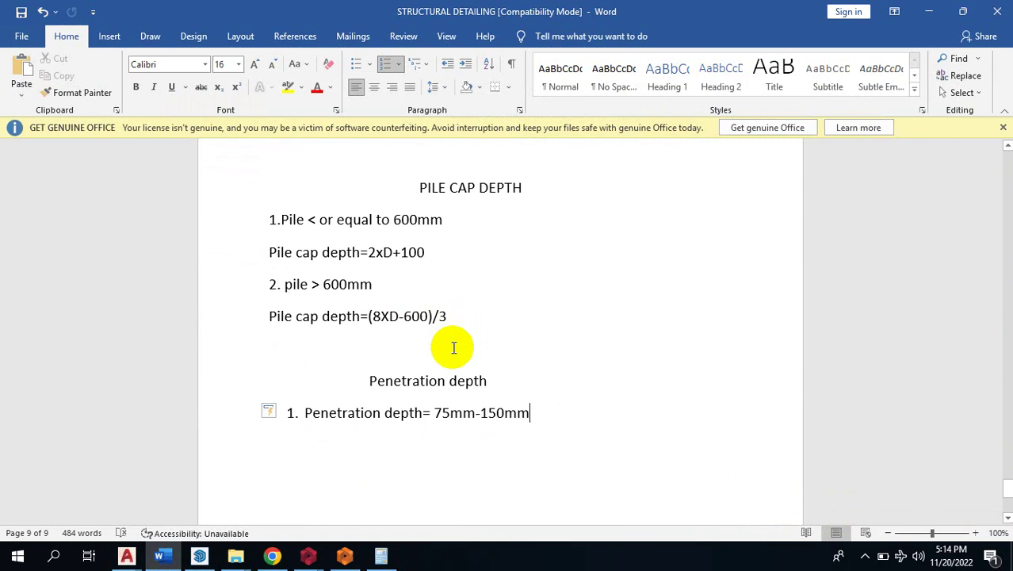
{"action": "left_click", "coordinate": [934, 13]}
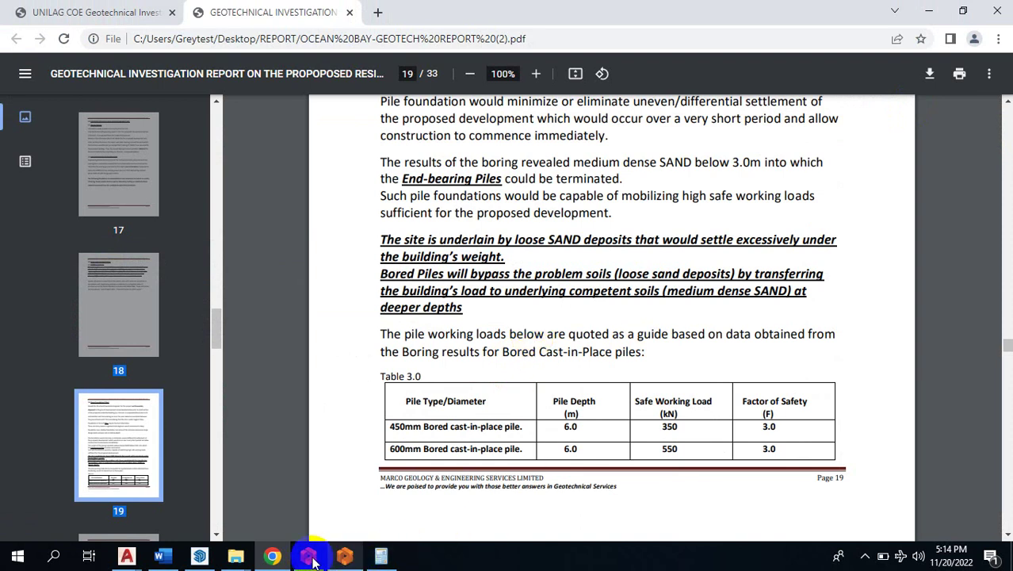
- Bring back the ProtaStructure pile cap options, which show 450 mm piles and 150 kN capacity
{"action": "mouse_move", "coordinate": [308, 557]}
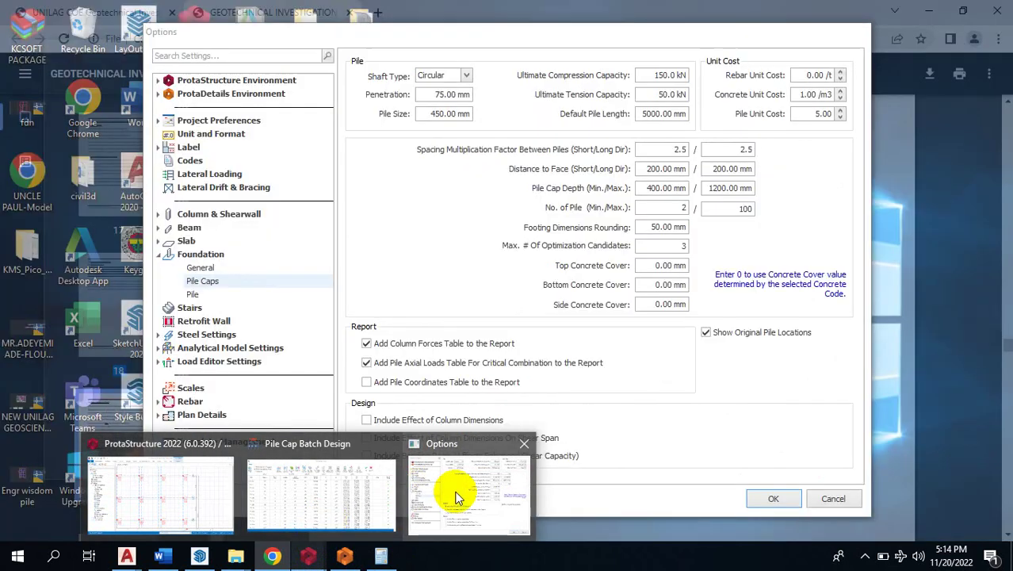
{"action": "left_click", "coordinate": [453, 495]}
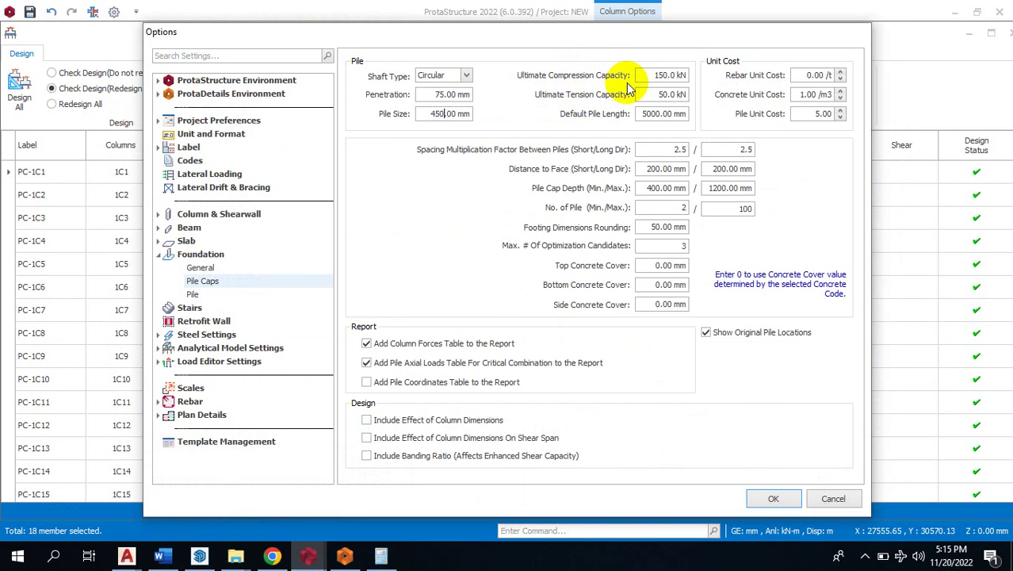
- Compute 1.4 × 350 in Calculator to get the pile's ultimate compression capacity
{"action": "left_click", "coordinate": [381, 555]}
{"action": "left_click", "coordinate": [123, 288]}
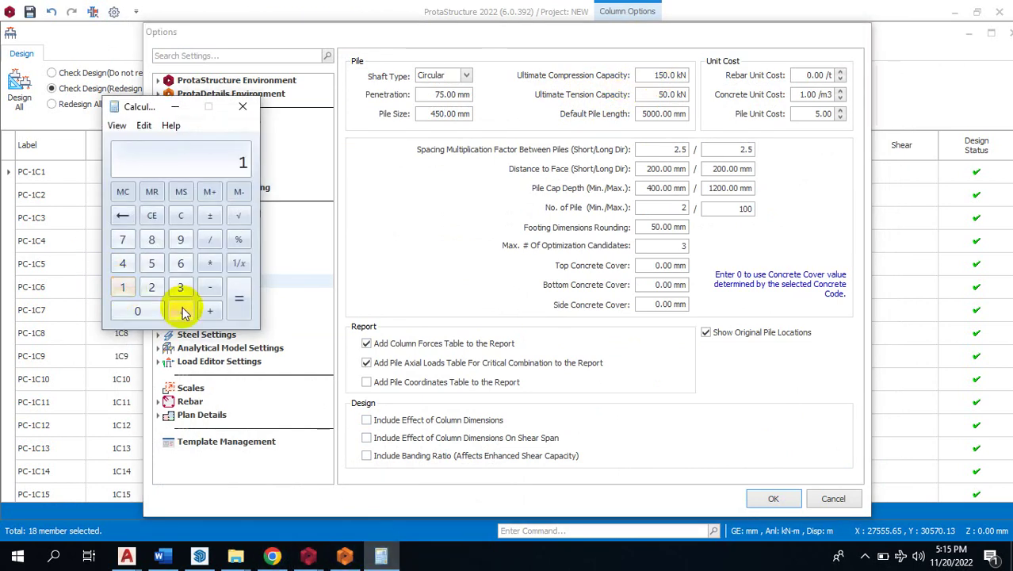
{"action": "left_click", "coordinate": [181, 310]}
{"action": "left_click", "coordinate": [122, 263]}
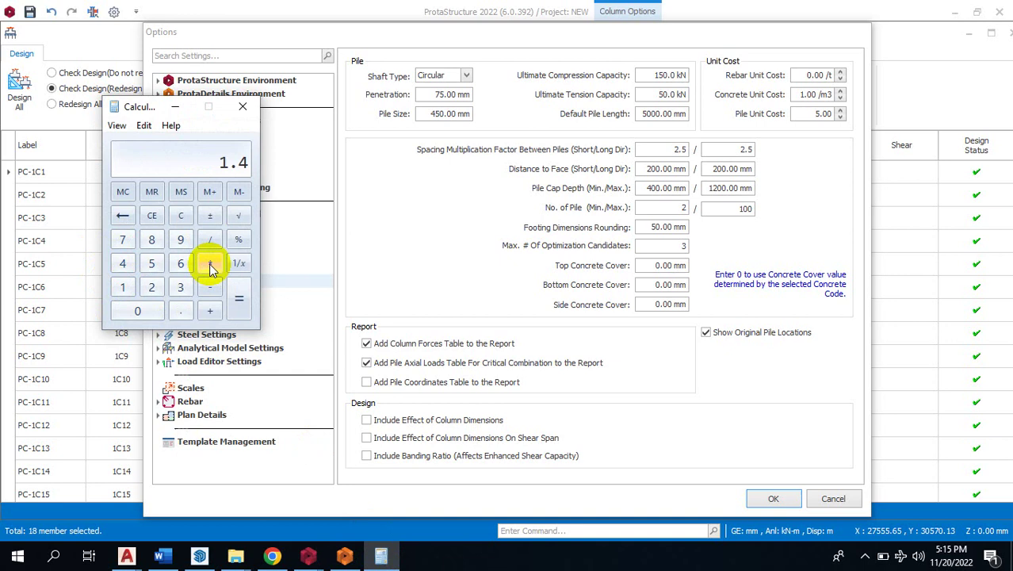
{"action": "left_click", "coordinate": [211, 269]}
{"action": "left_click", "coordinate": [180, 287]}
{"action": "left_click", "coordinate": [151, 263]}
{"action": "left_click", "coordinate": [138, 312]}
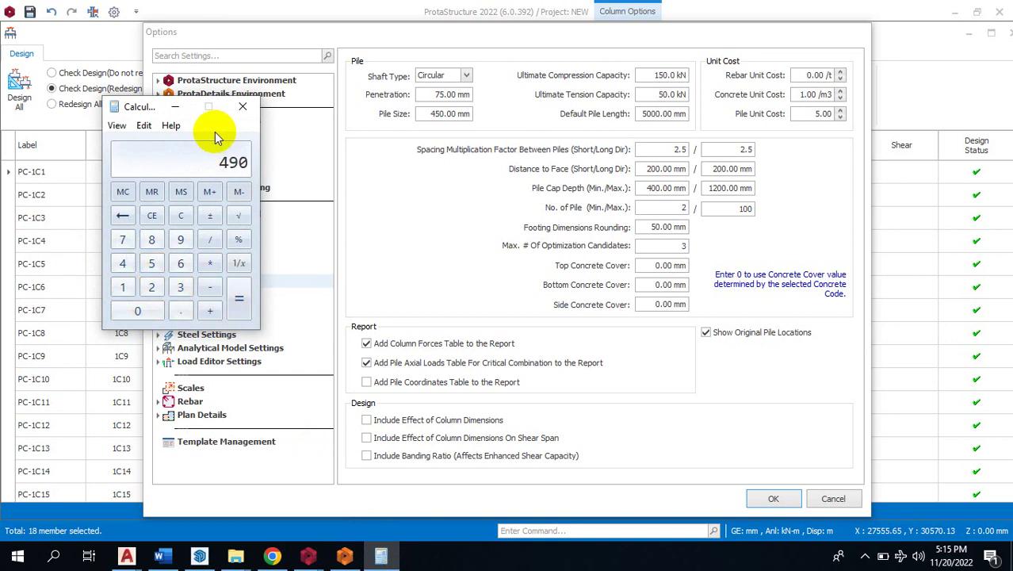
- Enter 490 kN ultimate compression capacity and a 6000 mm default pile length
{"action": "left_click", "coordinate": [660, 76]}
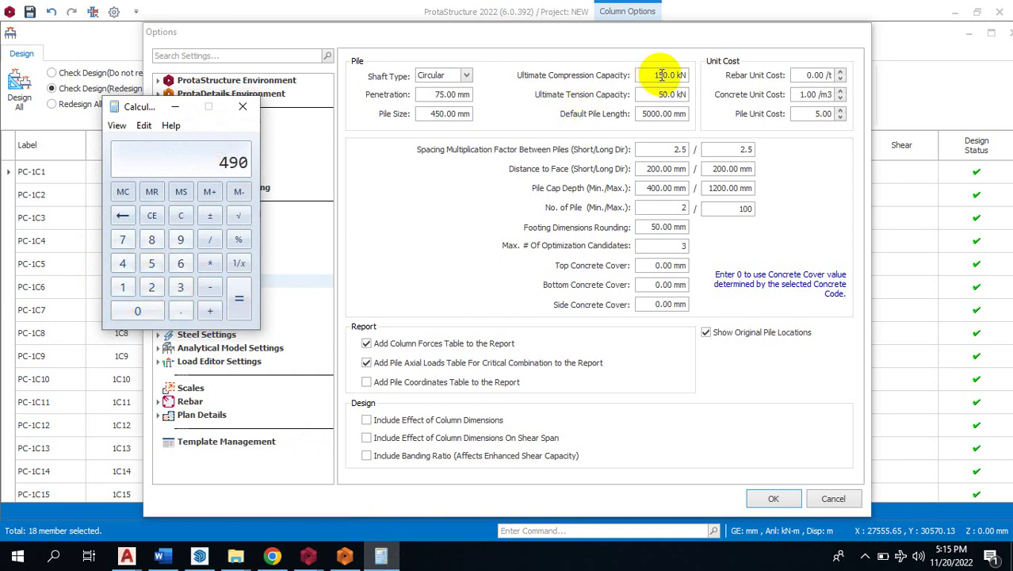
{"action": "left_click", "coordinate": [661, 75]}
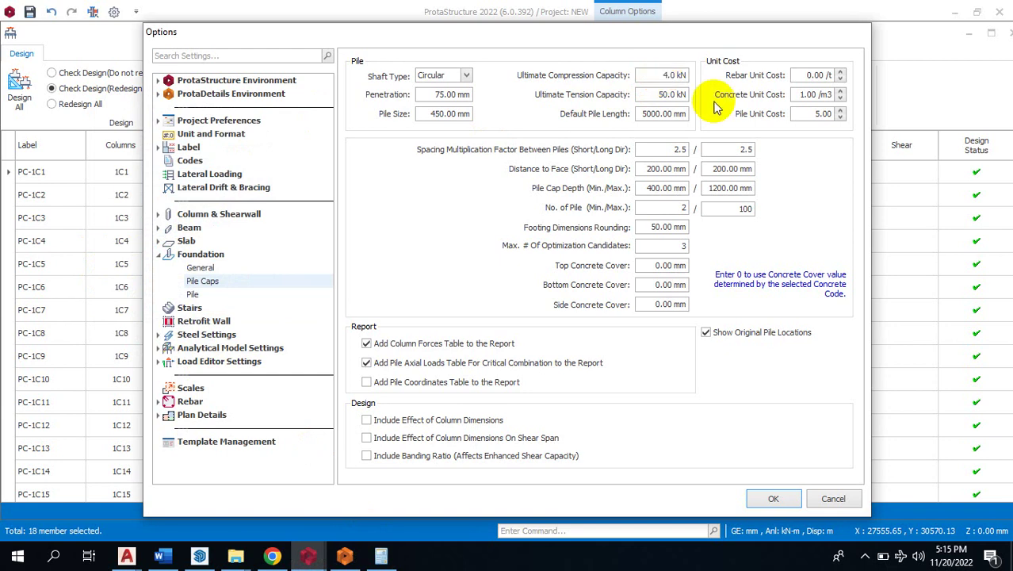
{"action": "left_click", "coordinate": [380, 555]}
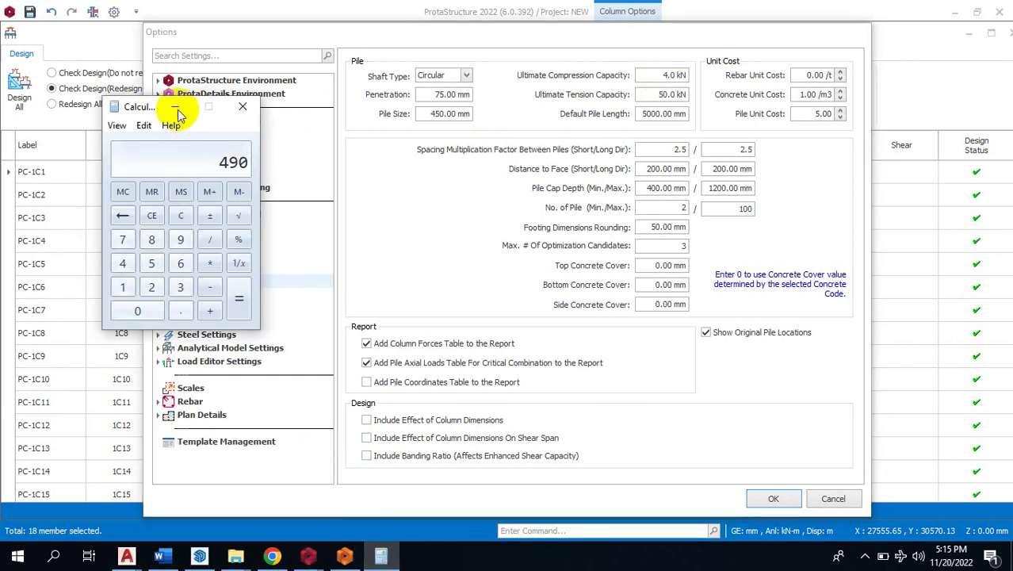
{"action": "left_click", "coordinate": [241, 106]}
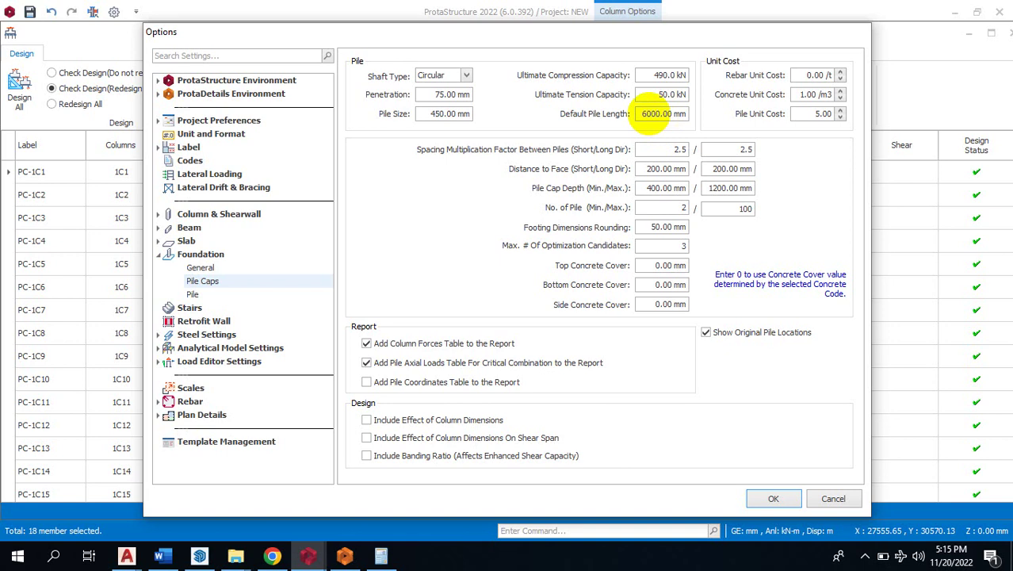
{"action": "left_click", "coordinate": [652, 113]}
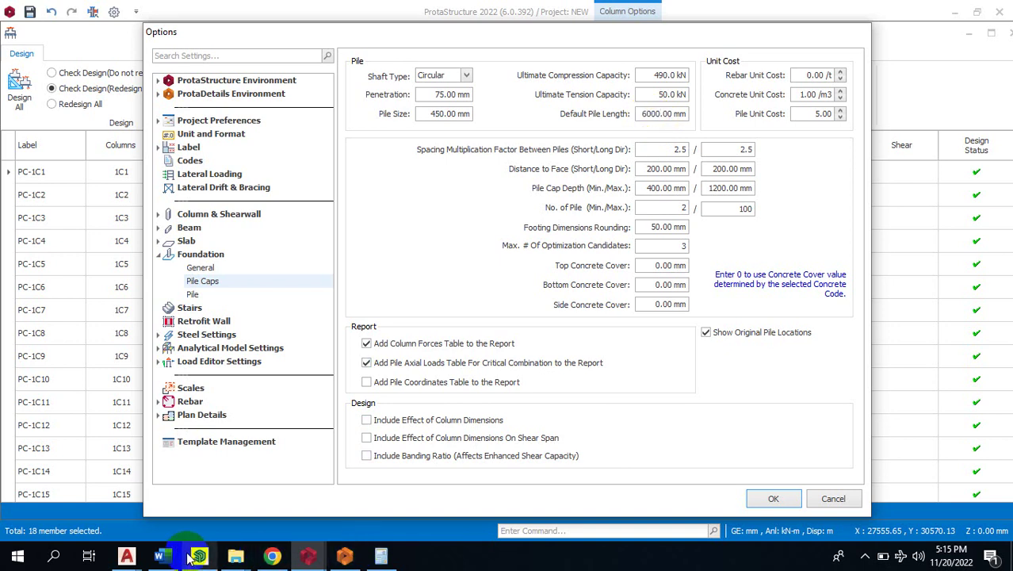
- Glance at the detailing notes and geotechnical report, then return to the pile cap options
{"action": "left_click", "coordinate": [162, 557]}
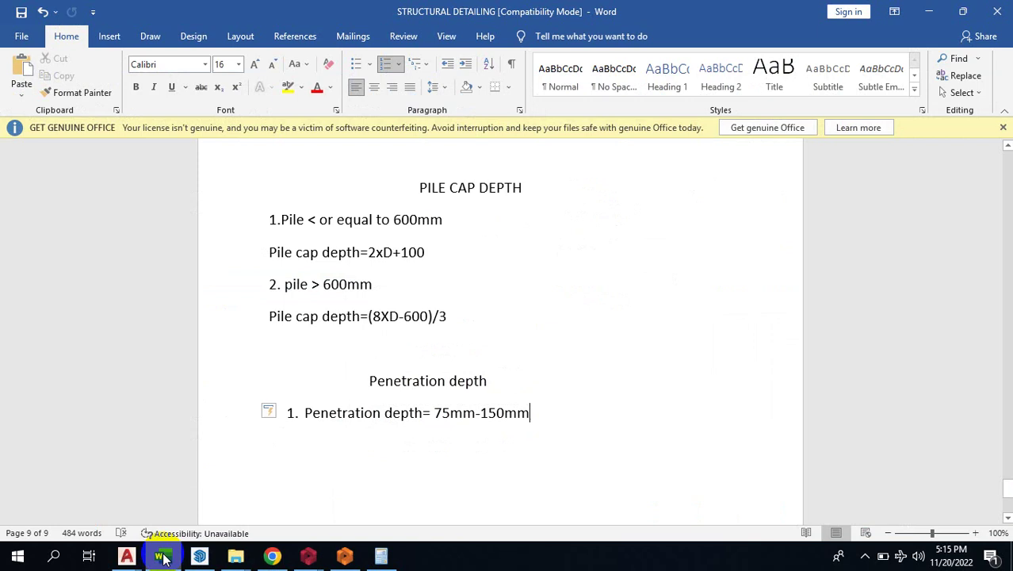
{"action": "left_click", "coordinate": [273, 557]}
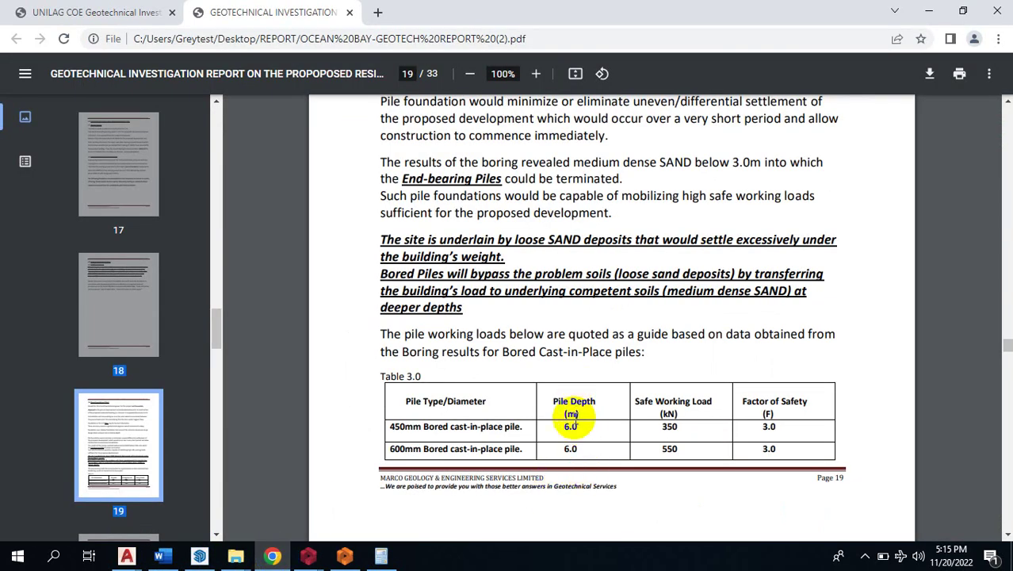
{"action": "left_click", "coordinate": [930, 12]}
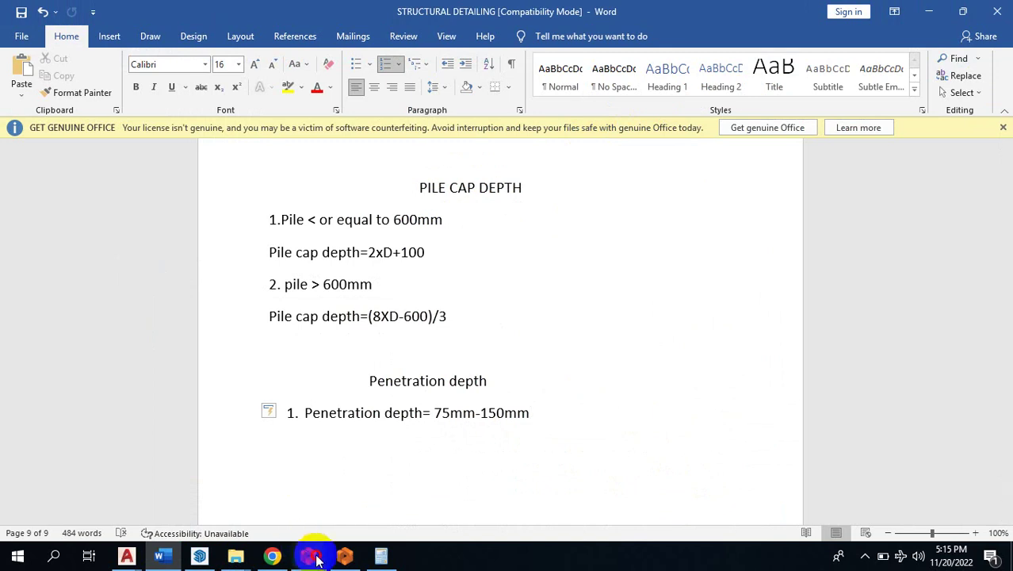
{"action": "mouse_move", "coordinate": [316, 558]}
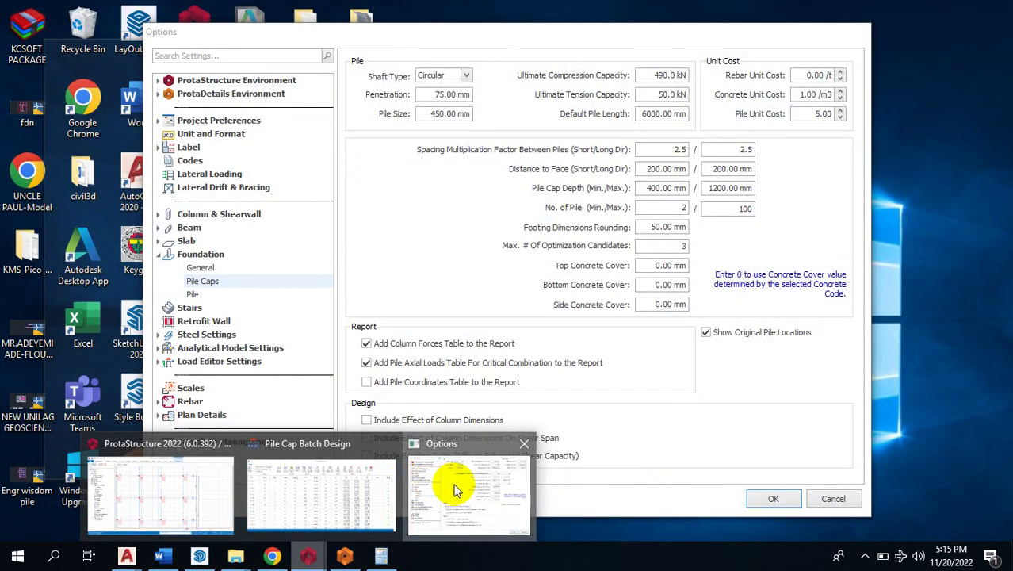
{"action": "left_click", "coordinate": [451, 484]}
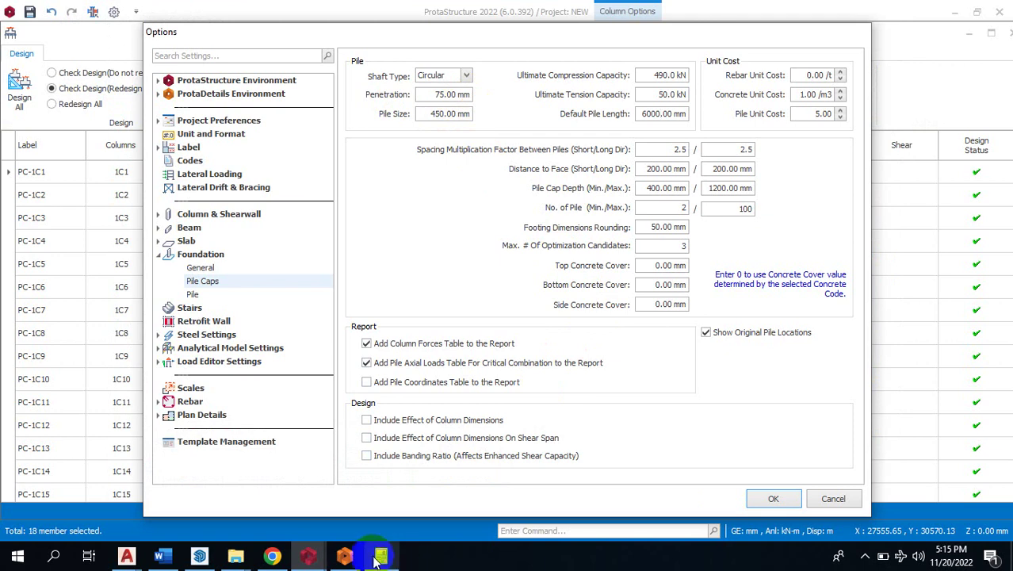
- Read the 75mm–150mm penetration depth guidance in the Word notes, then minimise Word
{"action": "mouse_move", "coordinate": [304, 564]}
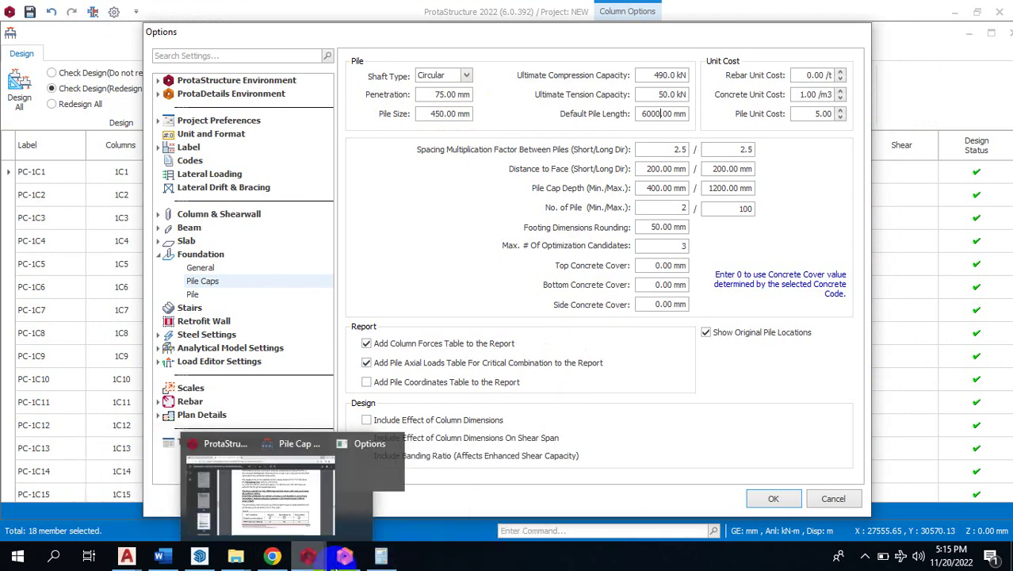
{"action": "mouse_move", "coordinate": [230, 559]}
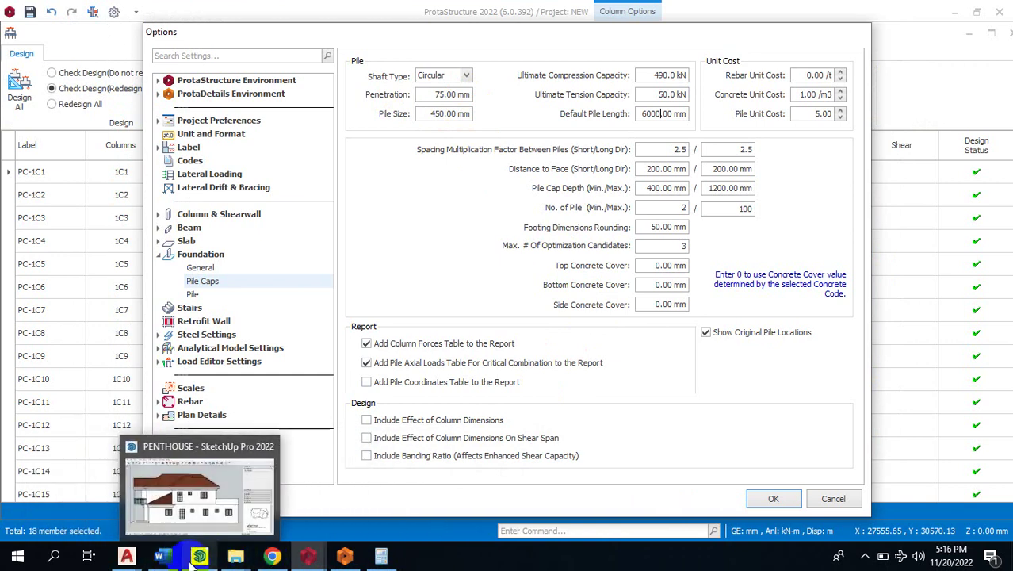
{"action": "left_click", "coordinate": [158, 555]}
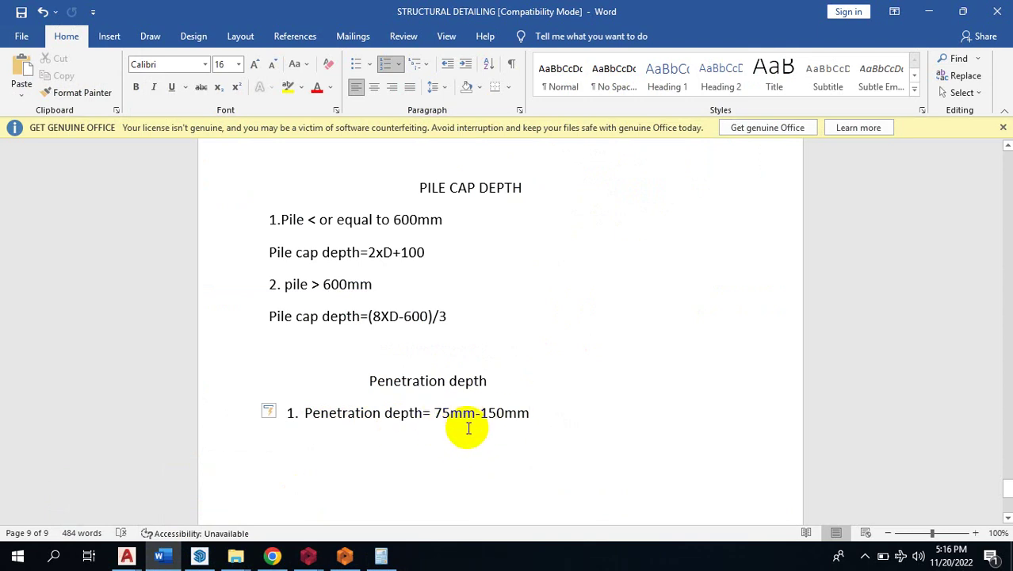
{"action": "left_click", "coordinate": [942, 14]}
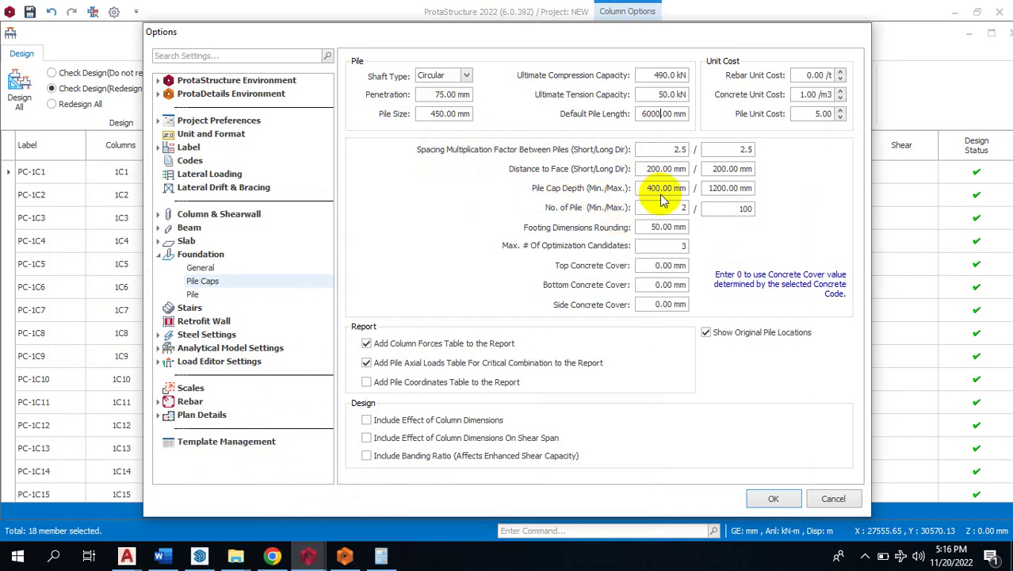
- Show the STRUCTURAL DETAILING notes at the 2xD+100 and (8XD-600)/3 depth formulas
{"action": "left_click", "coordinate": [250, 558]}
{"action": "left_click", "coordinate": [161, 558]}
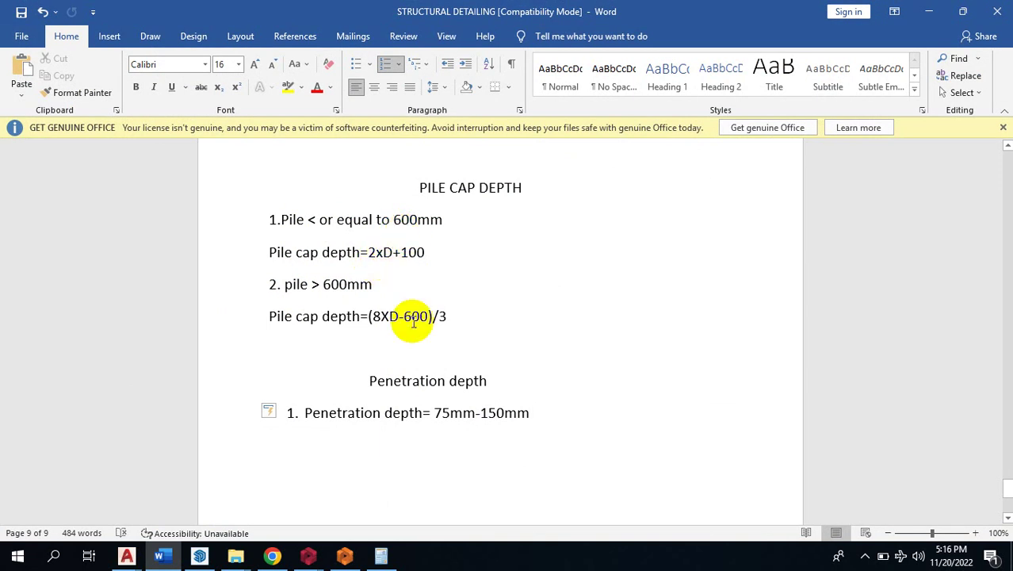
- Calculate 600 × 2 + 100 = 1300 mm in Calculator, then return to the pile cap options
{"action": "left_click", "coordinate": [381, 555]}
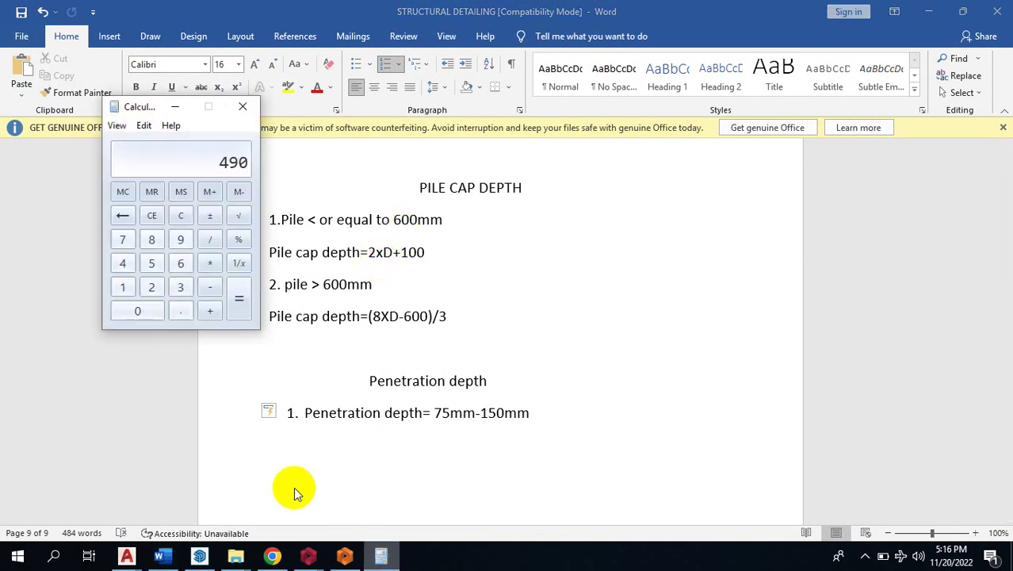
{"action": "left_click", "coordinate": [183, 263]}
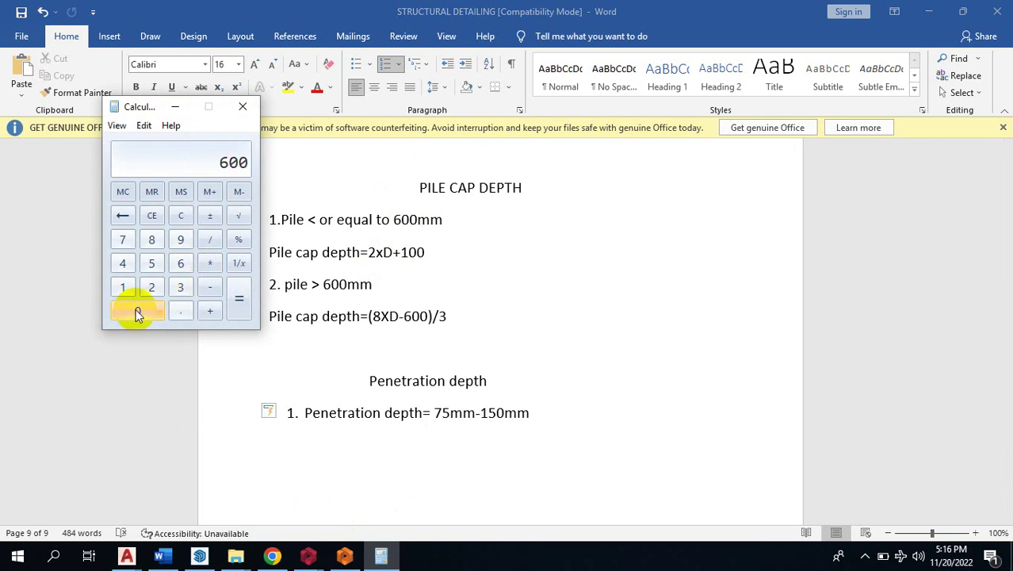
{"action": "left_click", "coordinate": [209, 263]}
{"action": "left_click", "coordinate": [152, 287]}
{"action": "left_click", "coordinate": [239, 300]}
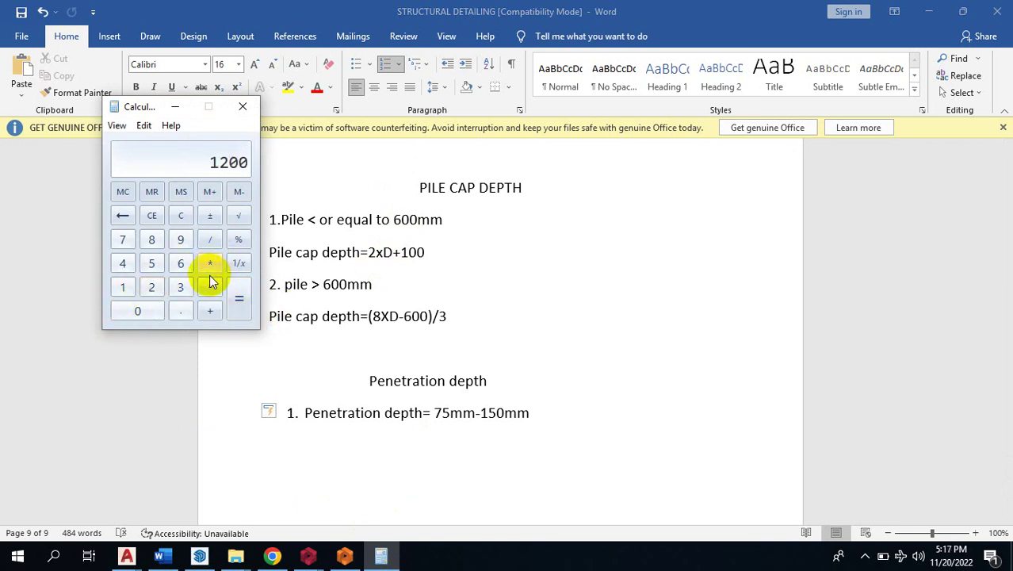
{"action": "left_click", "coordinate": [210, 310]}
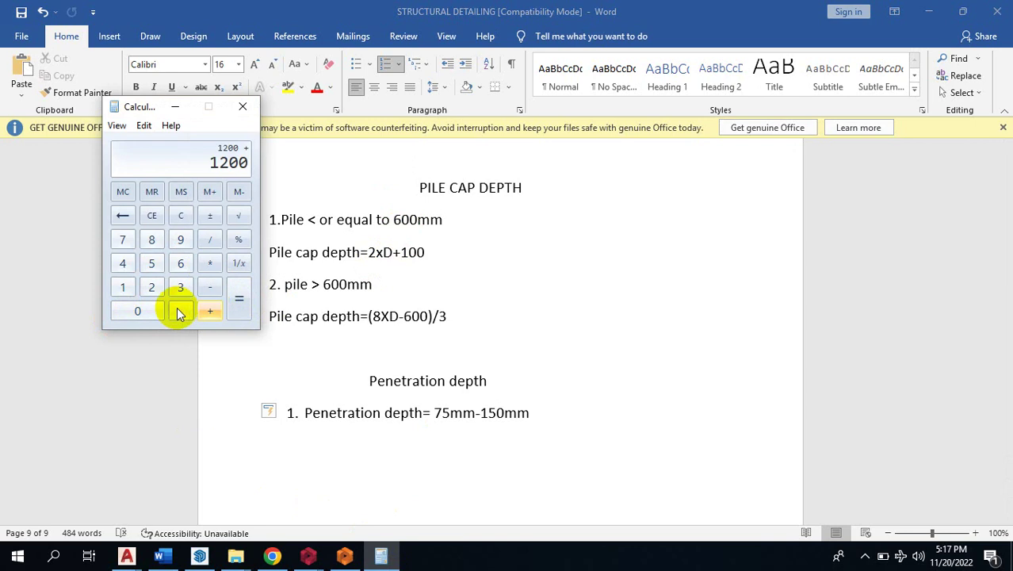
{"action": "left_click", "coordinate": [125, 291]}
{"action": "left_click", "coordinate": [130, 312]}
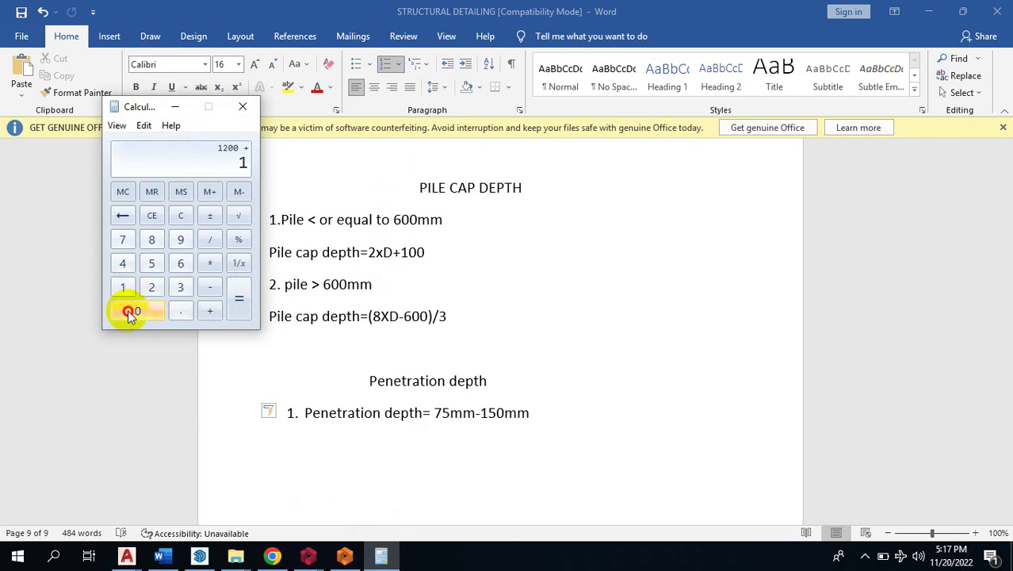
{"action": "left_click", "coordinate": [240, 299]}
{"action": "left_click", "coordinate": [175, 106]}
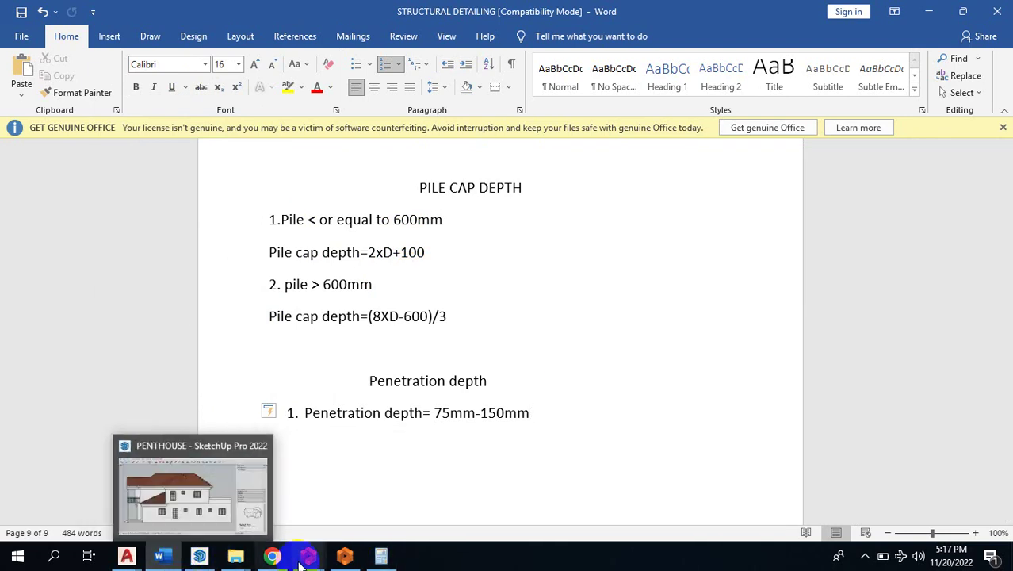
{"action": "mouse_move", "coordinate": [302, 564]}
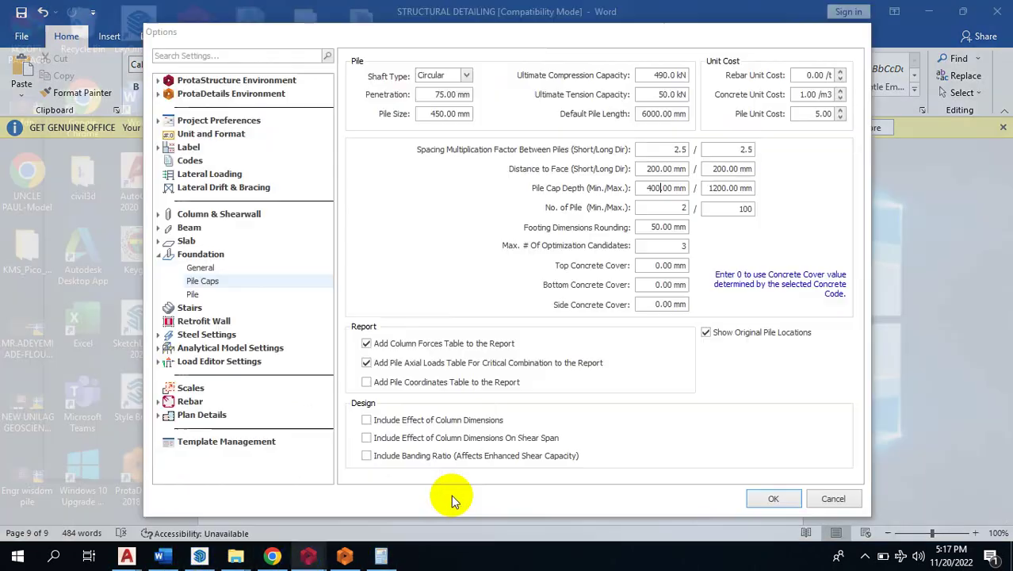
{"action": "left_click", "coordinate": [451, 495]}
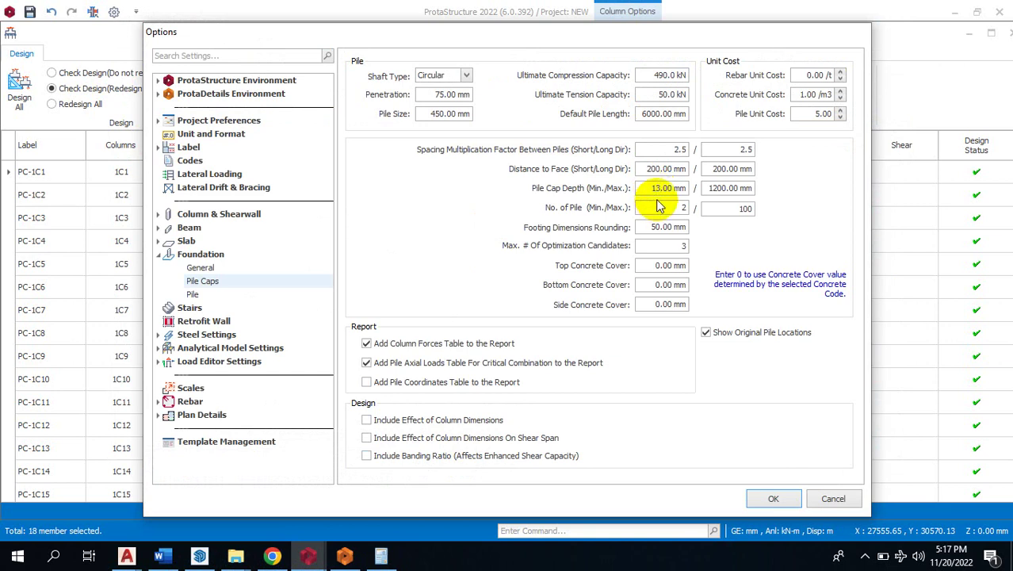
- Keep the 400 mm minimum pile cap depth and set the maximum to 1300 mm
{"action": "left_click", "coordinate": [662, 190]}
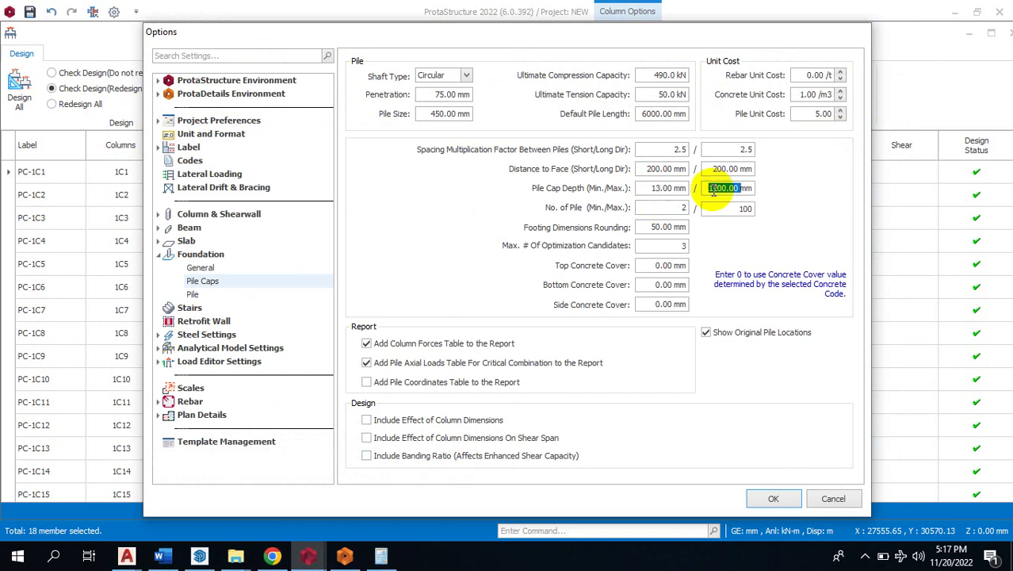
{"action": "left_click", "coordinate": [723, 188]}
{"action": "type", "text": "0"}
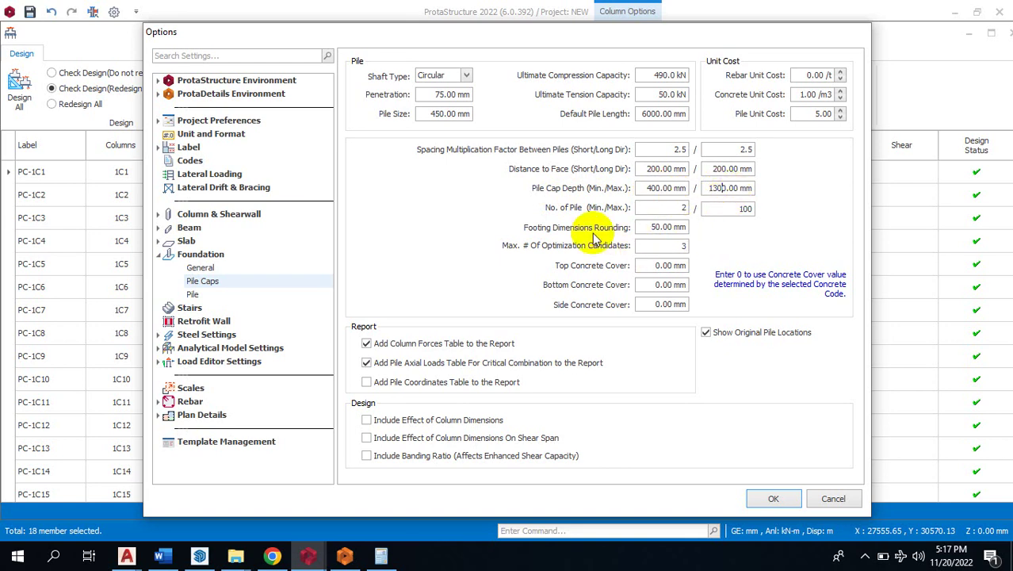
{"action": "double_click", "coordinate": [686, 208]}
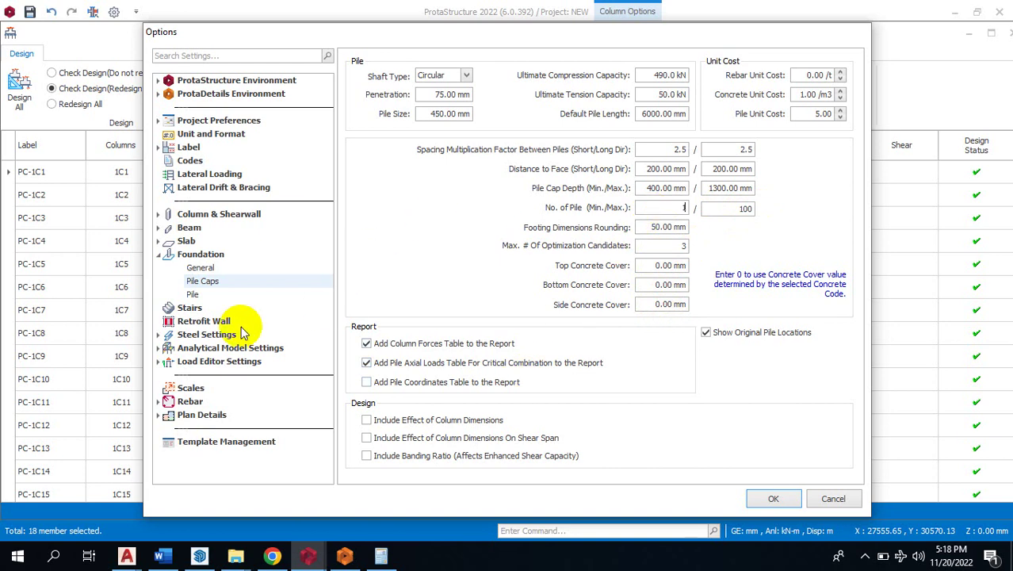
- View the Pile, then the General foundation settings in the Options tree
{"action": "left_click", "coordinate": [192, 295]}
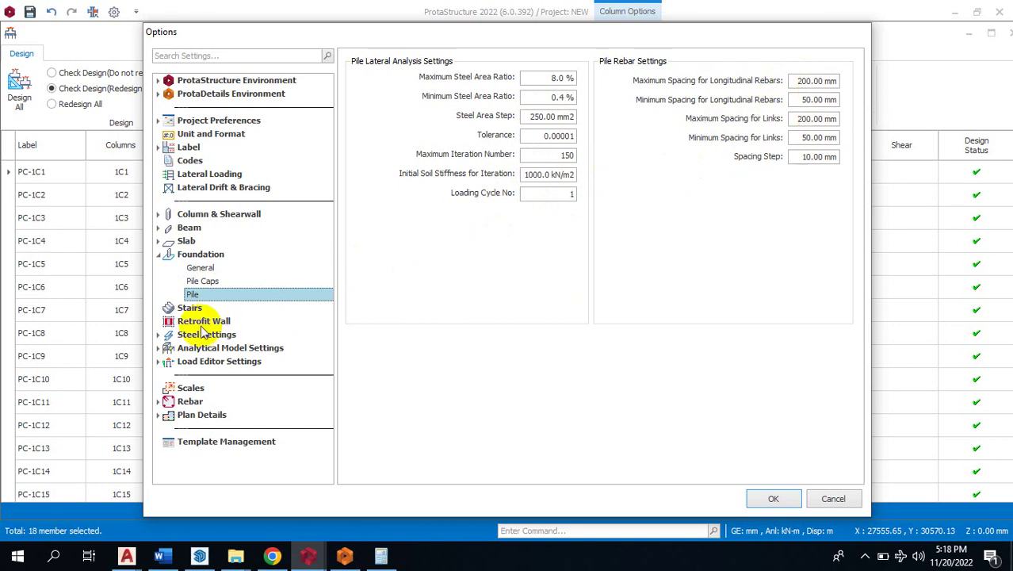
{"action": "left_click", "coordinate": [199, 268]}
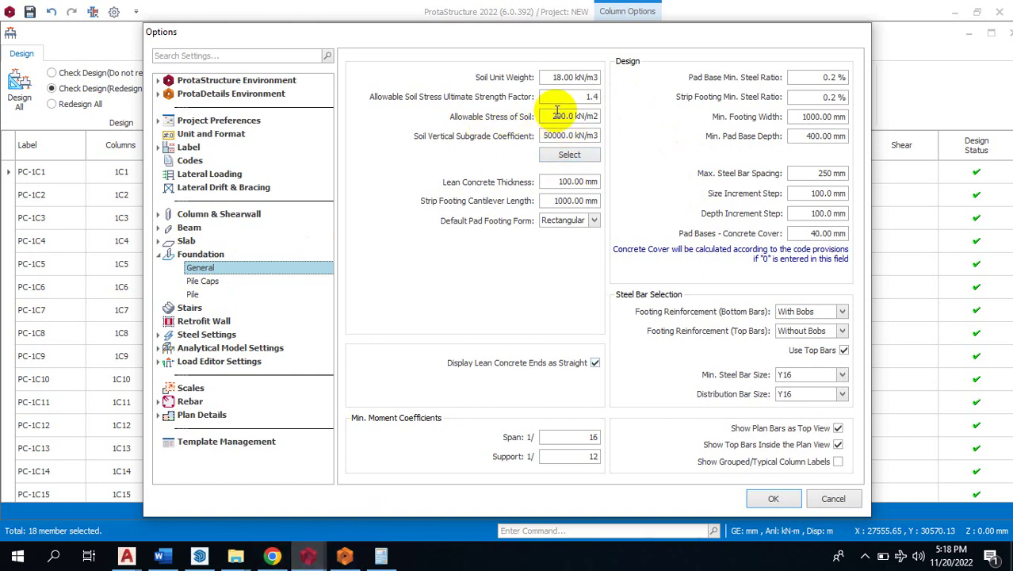
{"action": "mouse_move", "coordinate": [272, 557]}
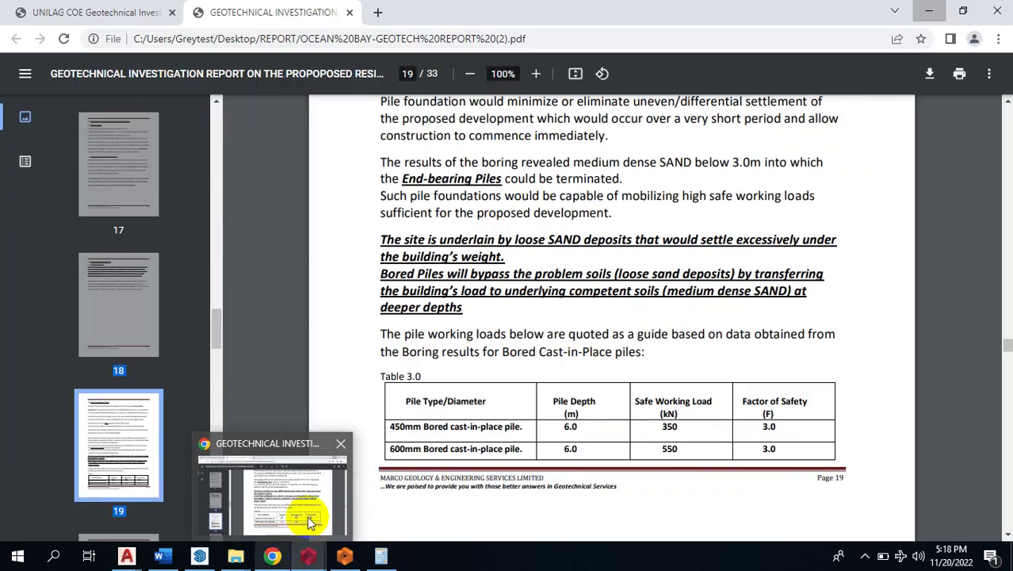
- Scroll the geotechnical report from page 19 up to section 5.1's 45kN/m² bearing pressure
{"action": "left_click", "coordinate": [292, 544]}
{"action": "scroll", "coordinate": [541, 285], "scroll_direction": "up", "scroll_amount": 3}
{"action": "scroll", "coordinate": [557, 293], "scroll_direction": "up", "scroll_amount": 15}
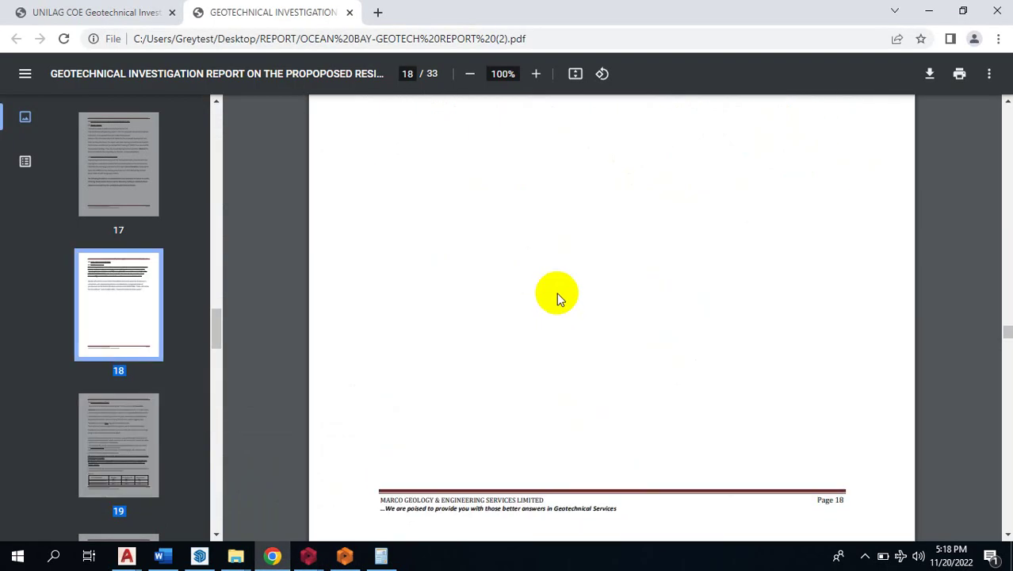
{"action": "scroll", "coordinate": [557, 291], "scroll_direction": "up", "scroll_amount": 3}
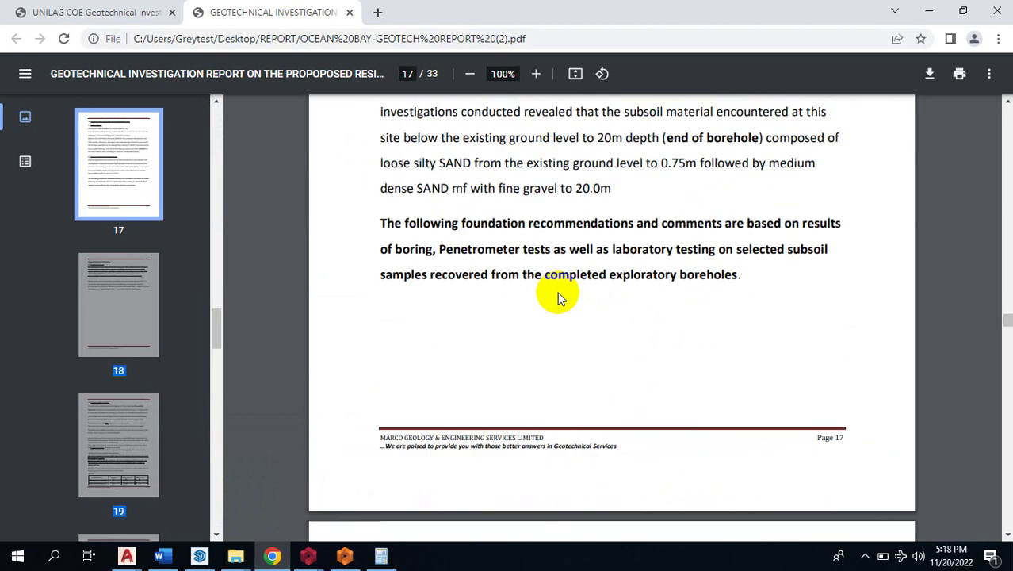
{"action": "scroll", "coordinate": [576, 264], "scroll_direction": "up", "scroll_amount": 3}
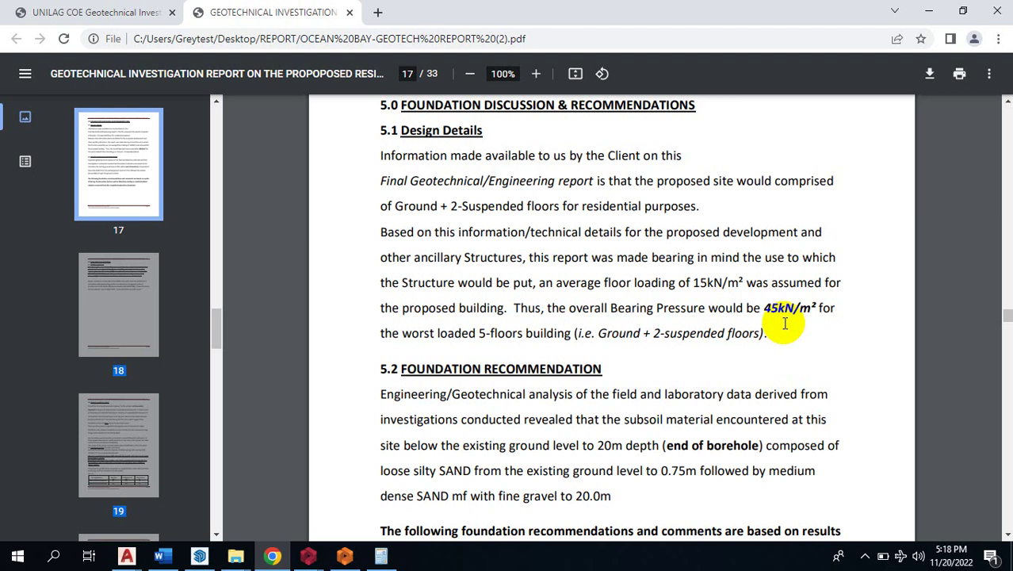
{"action": "double_click", "coordinate": [468, 363]}
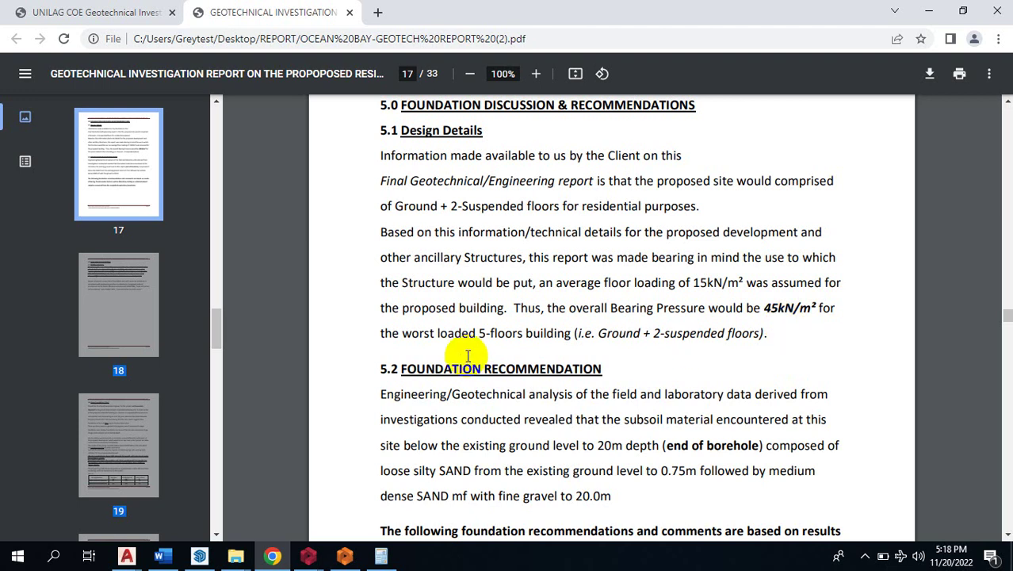
{"action": "left_click", "coordinate": [469, 357]}
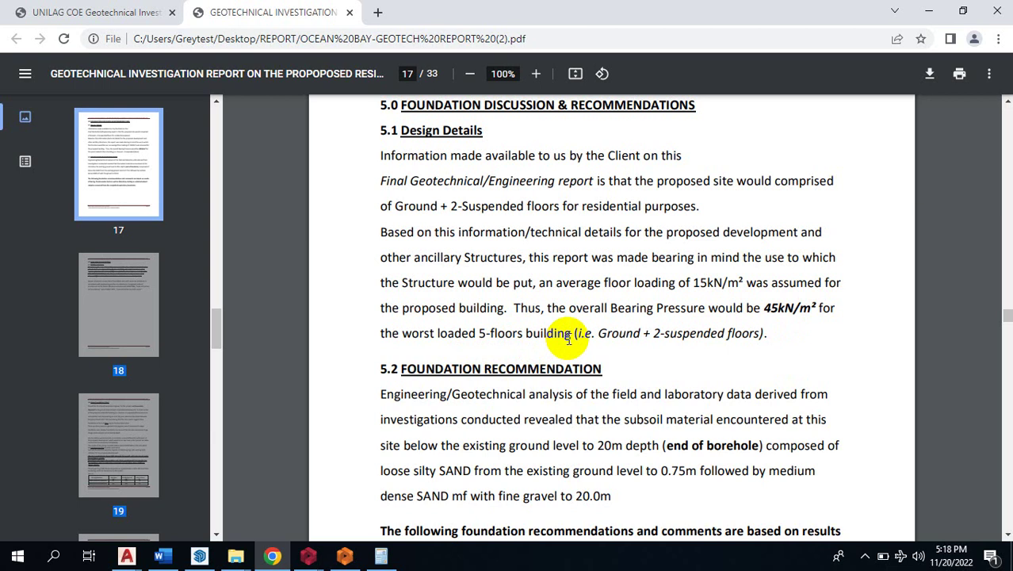
- Back in ProtaStructure's General foundation options, replace the 200 allowable soil stress with 45 kN/m2
{"action": "left_click", "coordinate": [937, 15]}
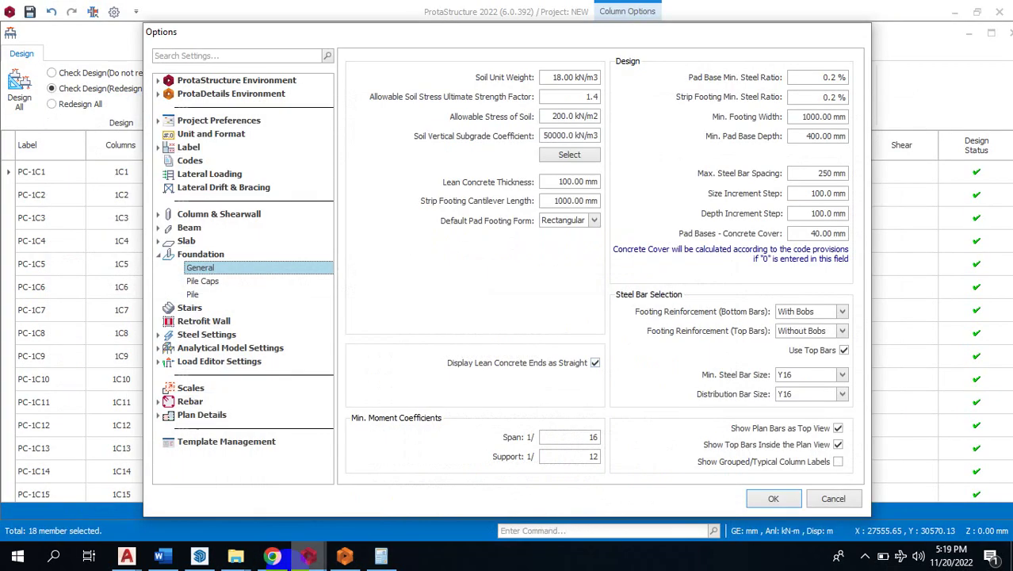
{"action": "left_click", "coordinate": [302, 558]}
{"action": "left_click", "coordinate": [192, 499]}
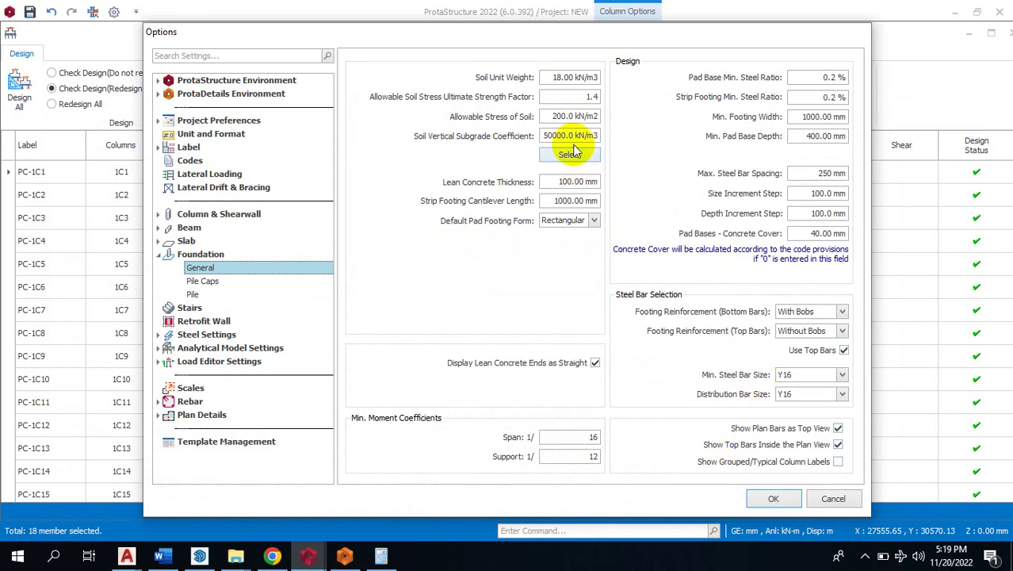
{"action": "double_click", "coordinate": [561, 117]}
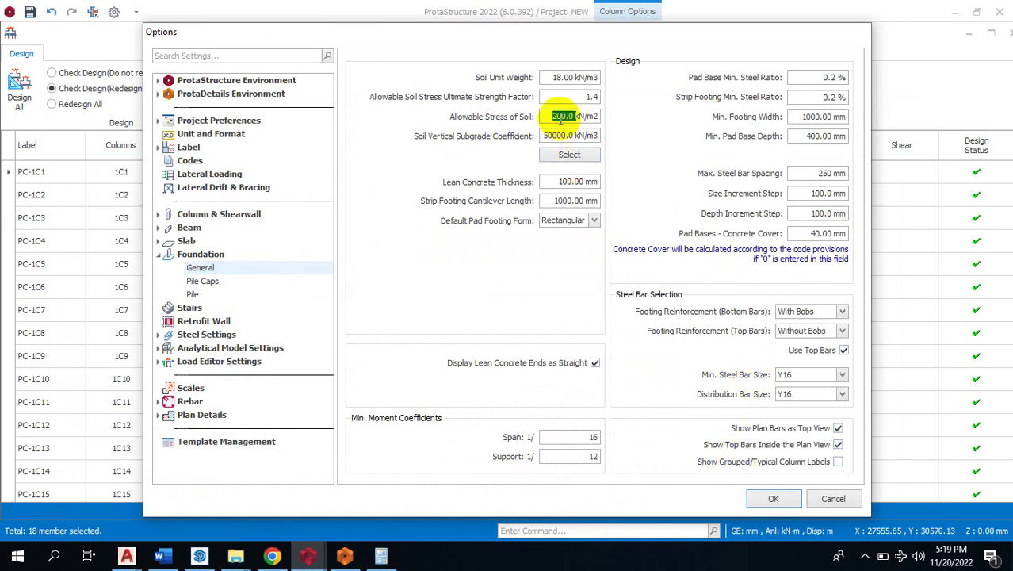
{"action": "type", "text": "45"}
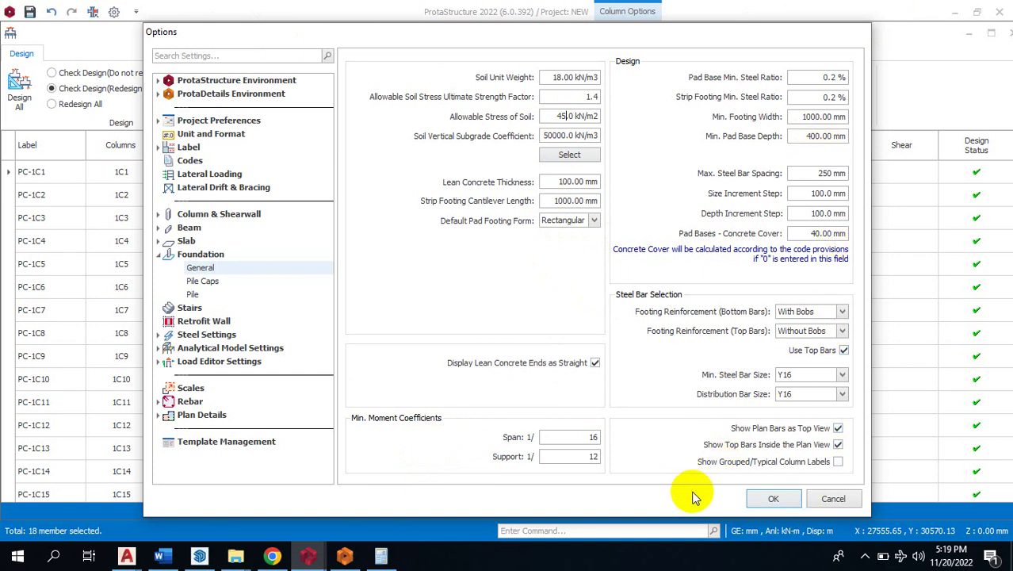
- Close the Options and run the batch design on all selected pile caps
{"action": "left_click", "coordinate": [763, 500]}
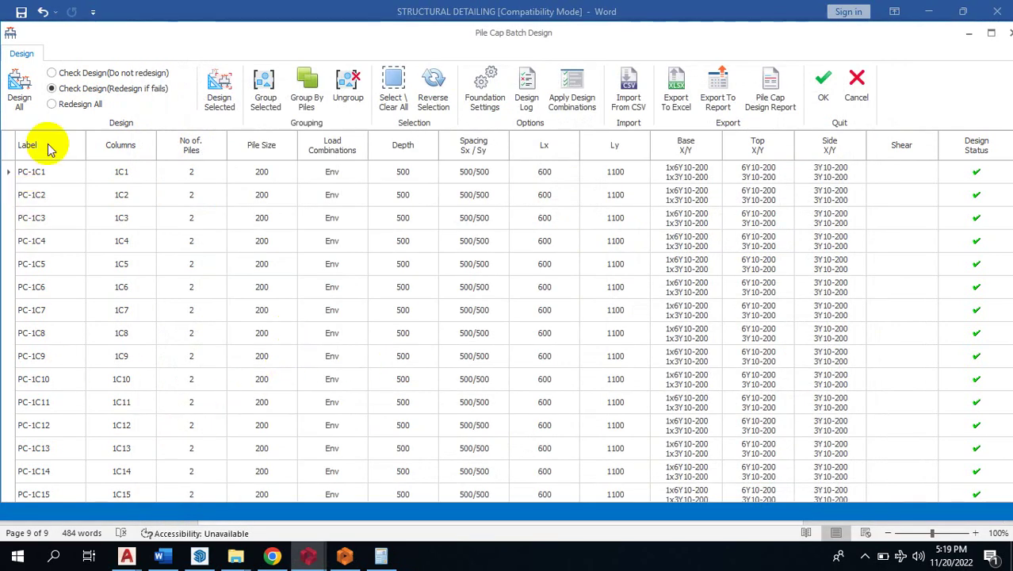
{"action": "left_click", "coordinate": [24, 93]}
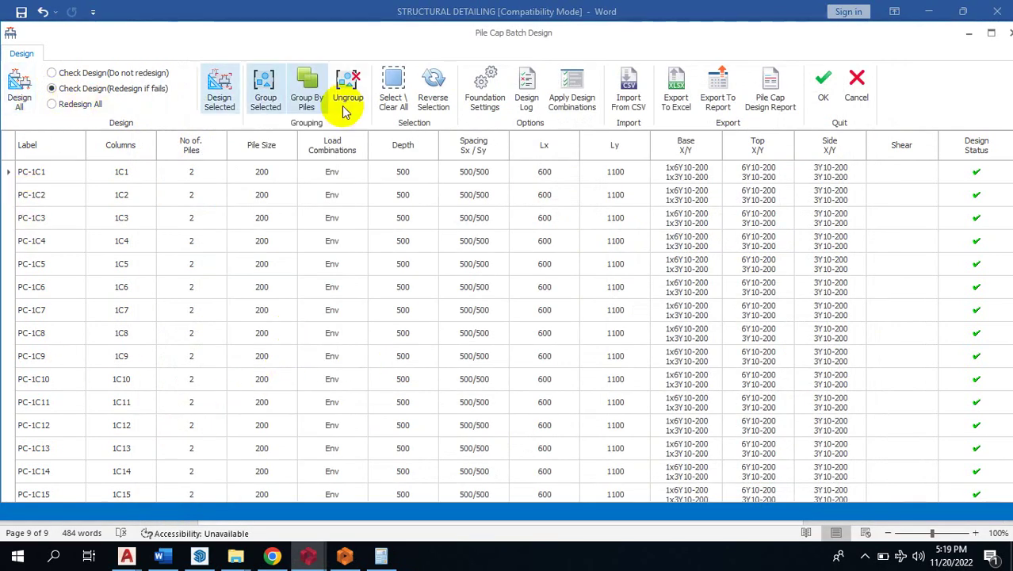
{"action": "left_click", "coordinate": [398, 77]}
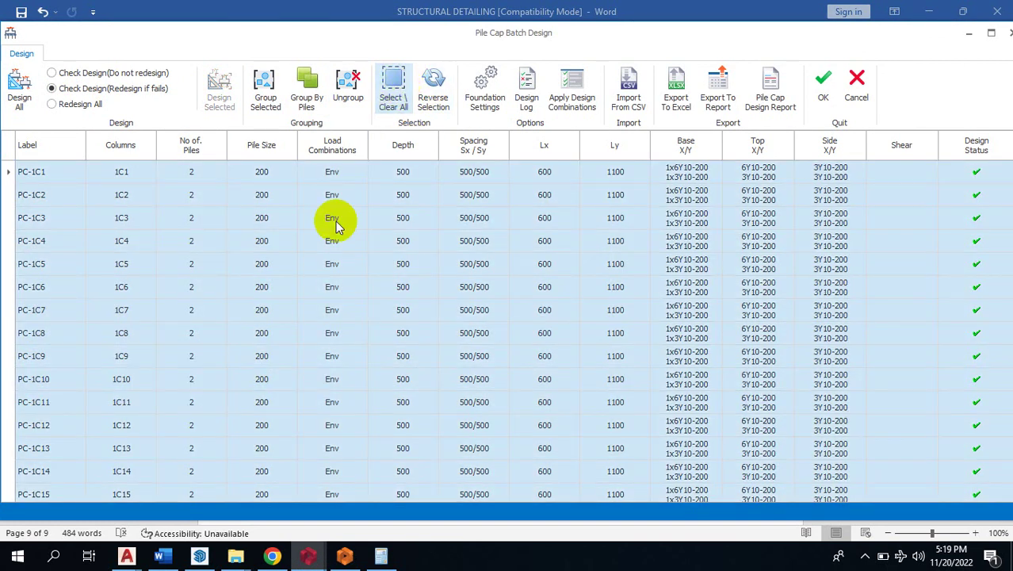
{"action": "left_click", "coordinate": [12, 89]}
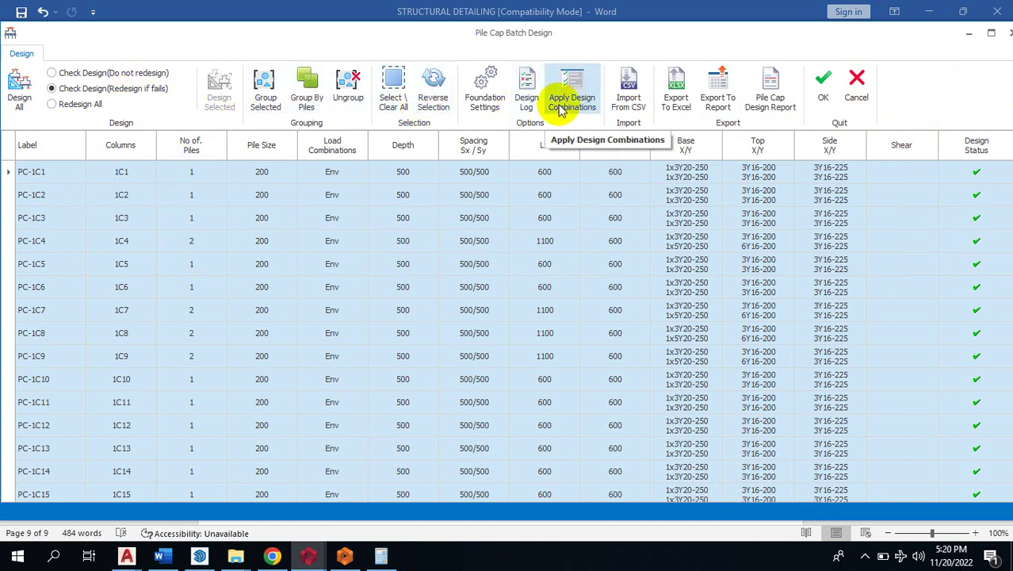
- Clear the row selection, review the design table, and select pile cap PC-1C1
{"action": "left_click", "coordinate": [411, 103]}
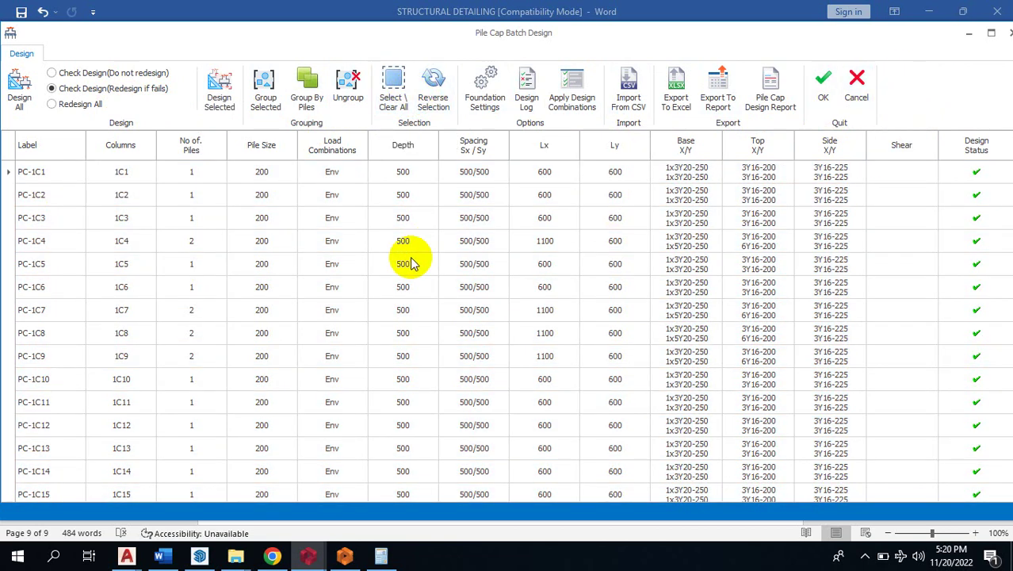
{"action": "scroll", "coordinate": [252, 332], "scroll_direction": "down", "scroll_amount": 2}
{"action": "scroll", "coordinate": [225, 364], "scroll_direction": "up", "scroll_amount": 2}
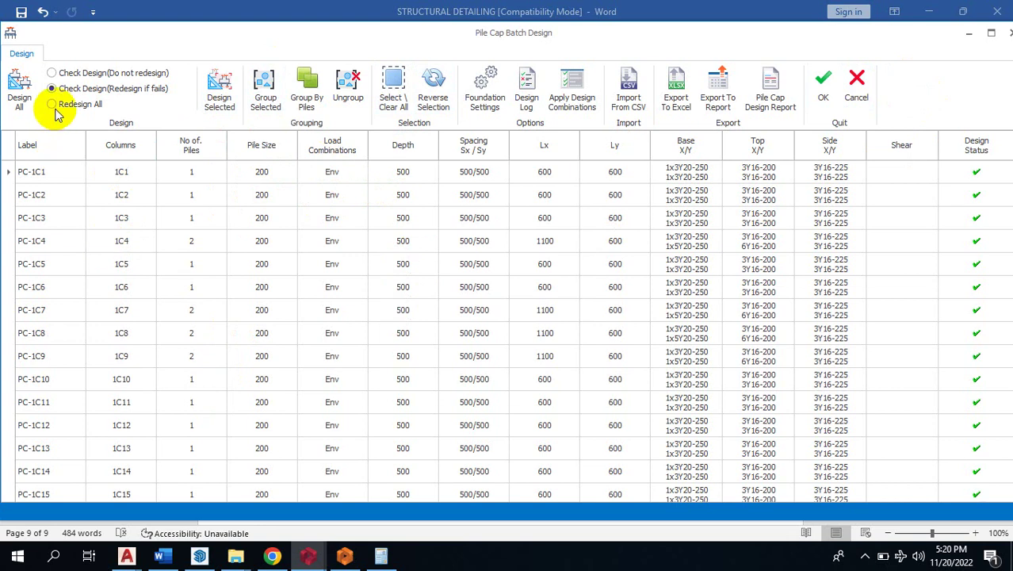
{"action": "left_click", "coordinate": [50, 173]}
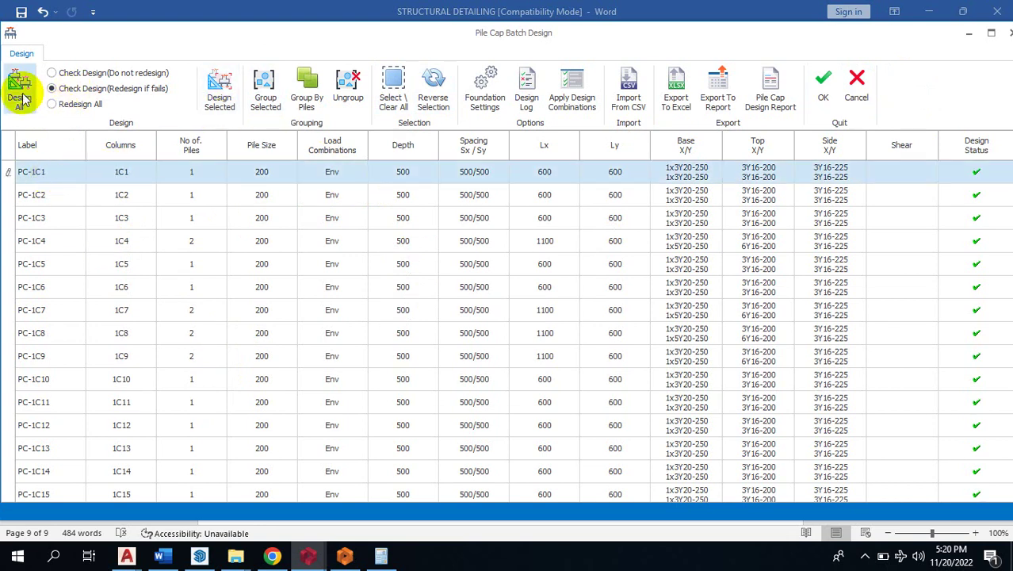
{"action": "left_click", "coordinate": [491, 94]}
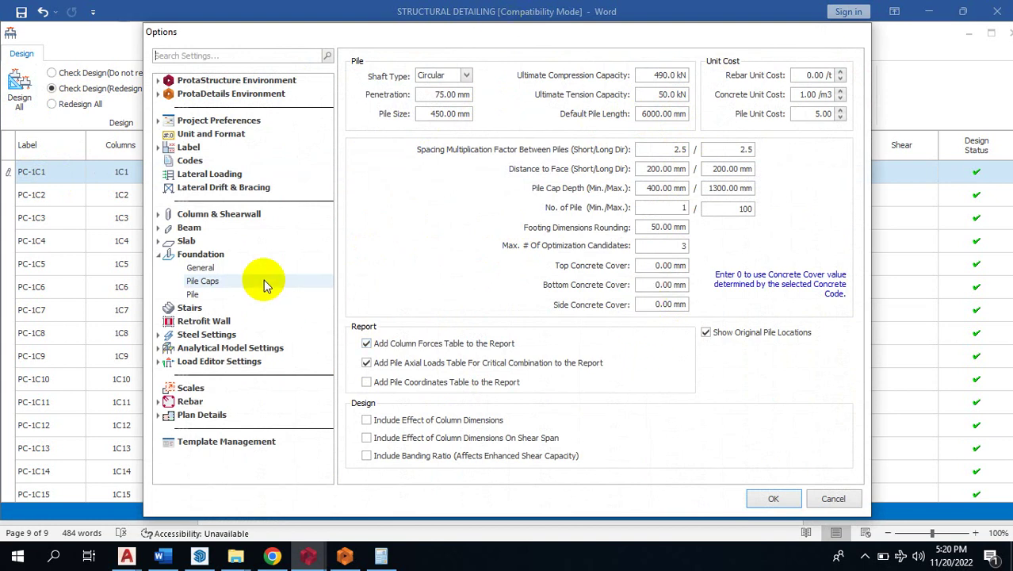
{"action": "left_click", "coordinate": [201, 269]}
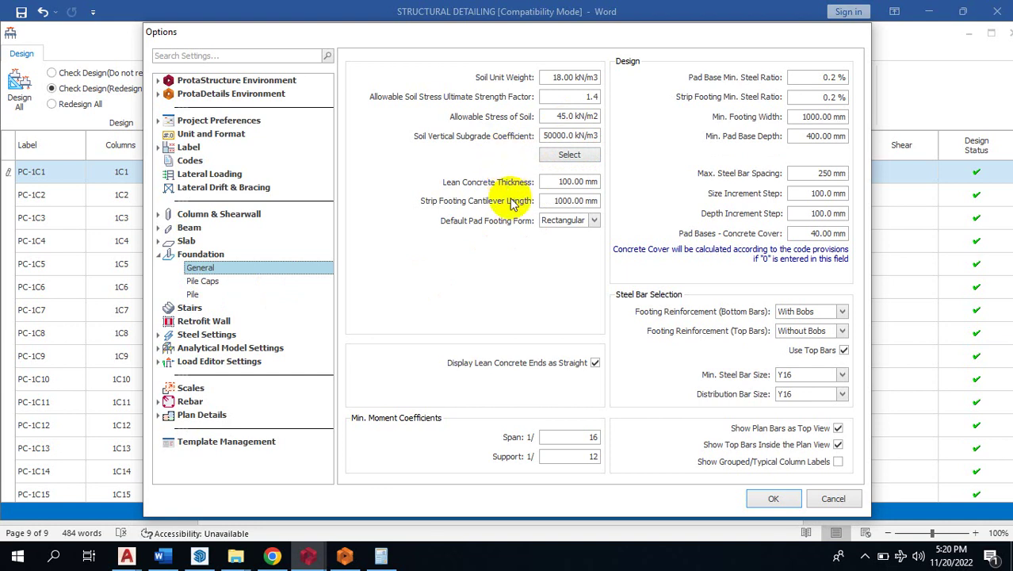
{"action": "left_click", "coordinate": [203, 282]}
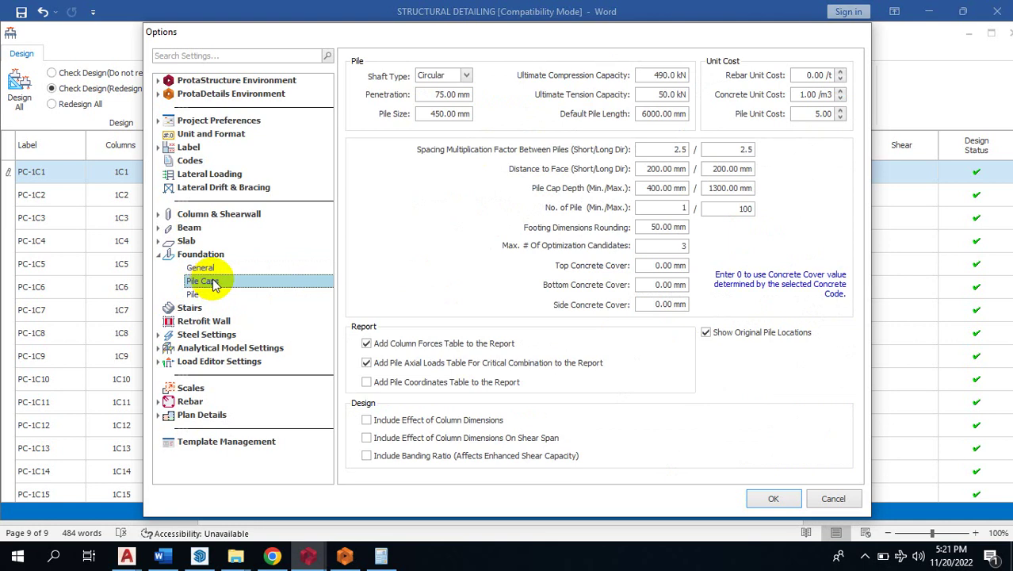
{"action": "left_click", "coordinate": [196, 294]}
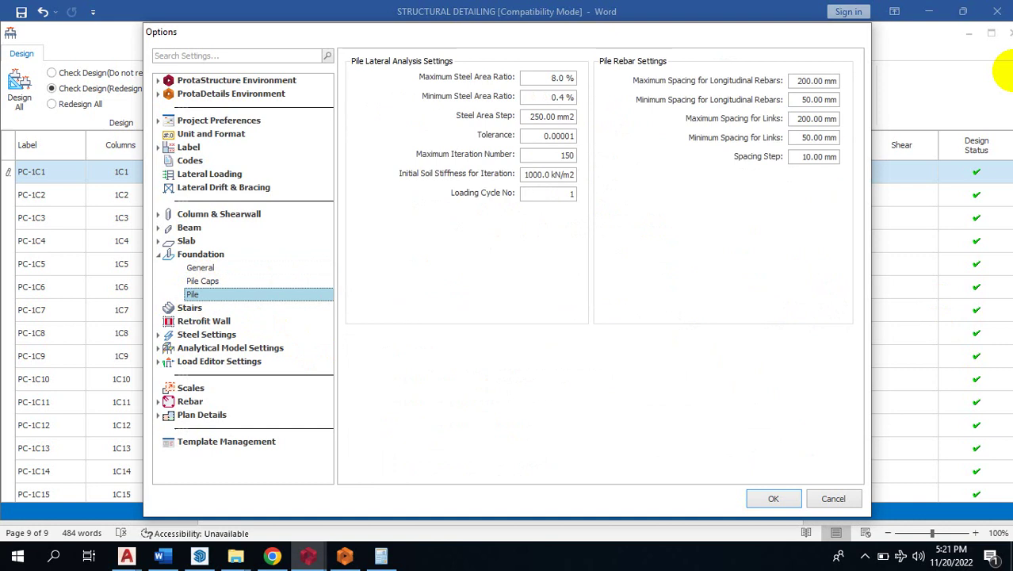
{"action": "left_click", "coordinate": [774, 497]}
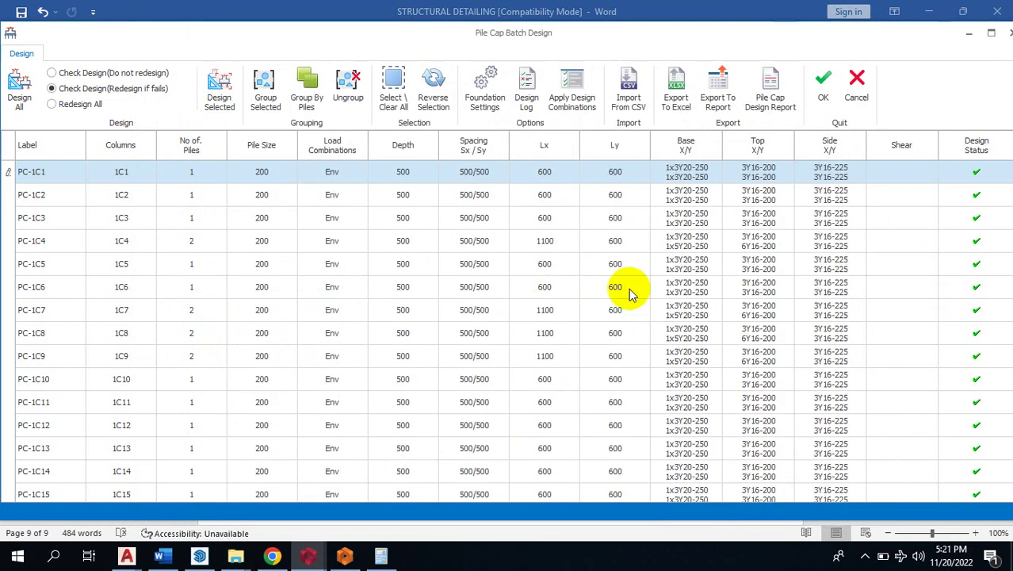
- Re-insert pile caps under the selected ground-floor columns, giving 450 mm piles with 850 mm caps
{"action": "left_click", "coordinate": [1008, 33]}
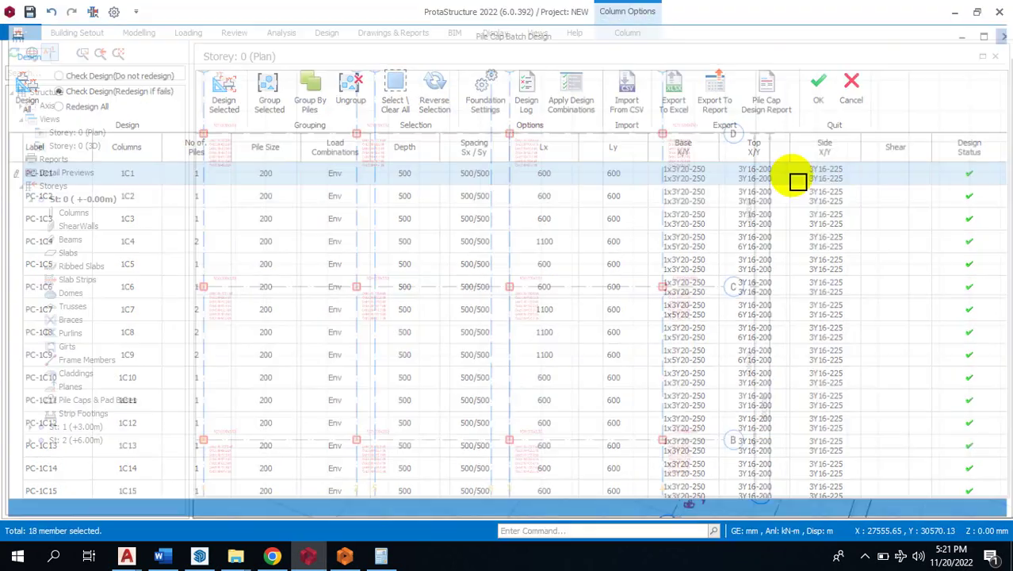
{"action": "right_click", "coordinate": [383, 281]}
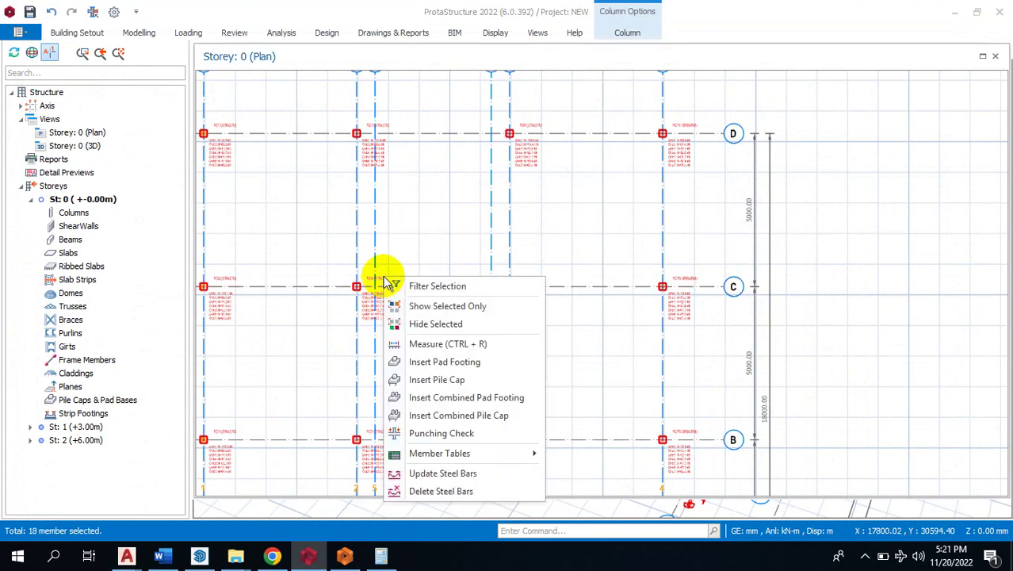
{"action": "left_click", "coordinate": [481, 386]}
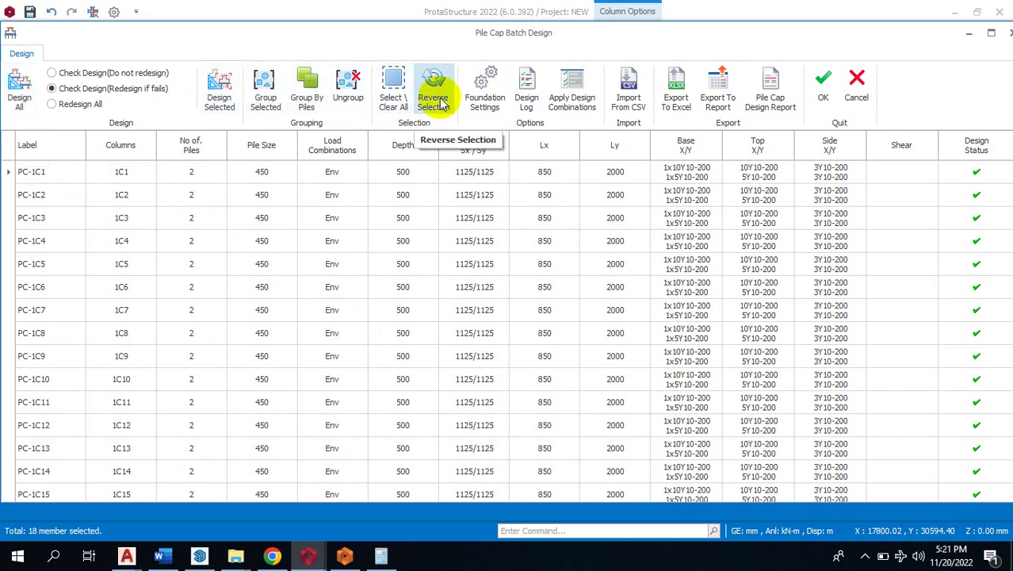
- Batch-design all pile caps as single 450 mm piles with 850×850 caps 700 mm deep, then review pile-count limits 1–100
{"action": "left_click", "coordinate": [391, 94]}
{"action": "left_click", "coordinate": [19, 96]}
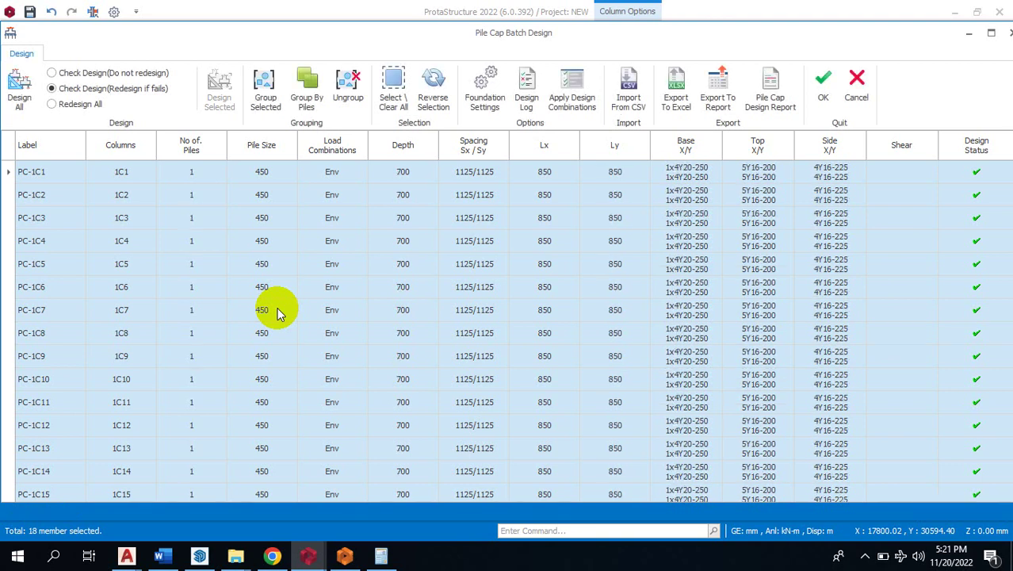
{"action": "left_click", "coordinate": [919, 104]}
{"action": "scroll", "coordinate": [464, 331], "scroll_direction": "down", "scroll_amount": 2}
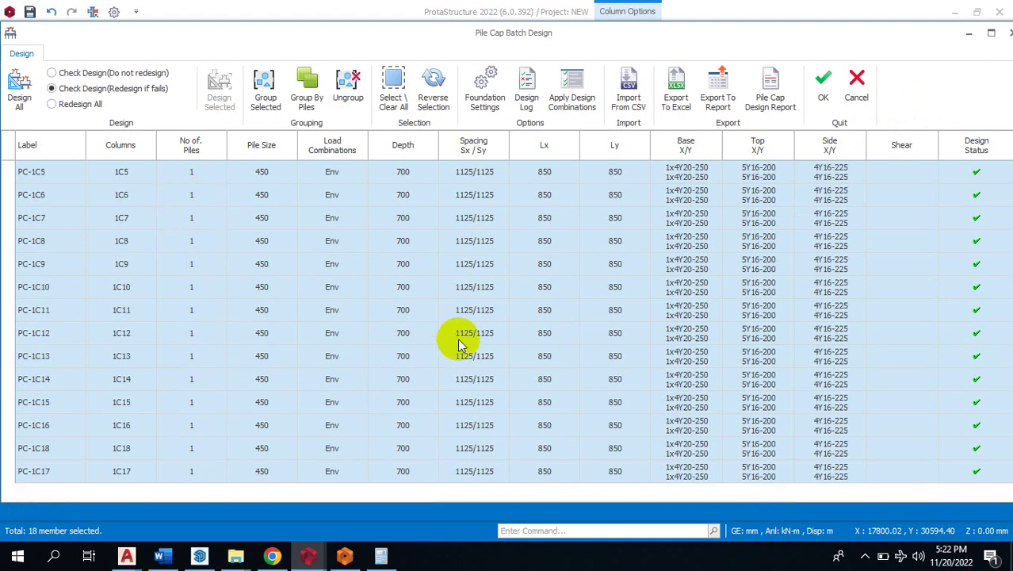
{"action": "scroll", "coordinate": [346, 441], "scroll_direction": "up", "scroll_amount": 2}
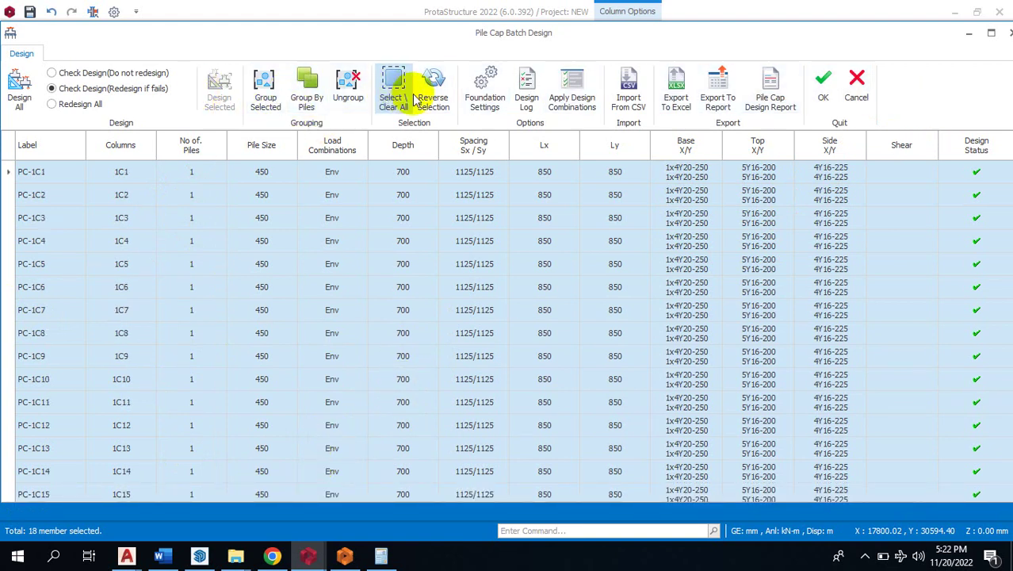
{"action": "left_click", "coordinate": [494, 95]}
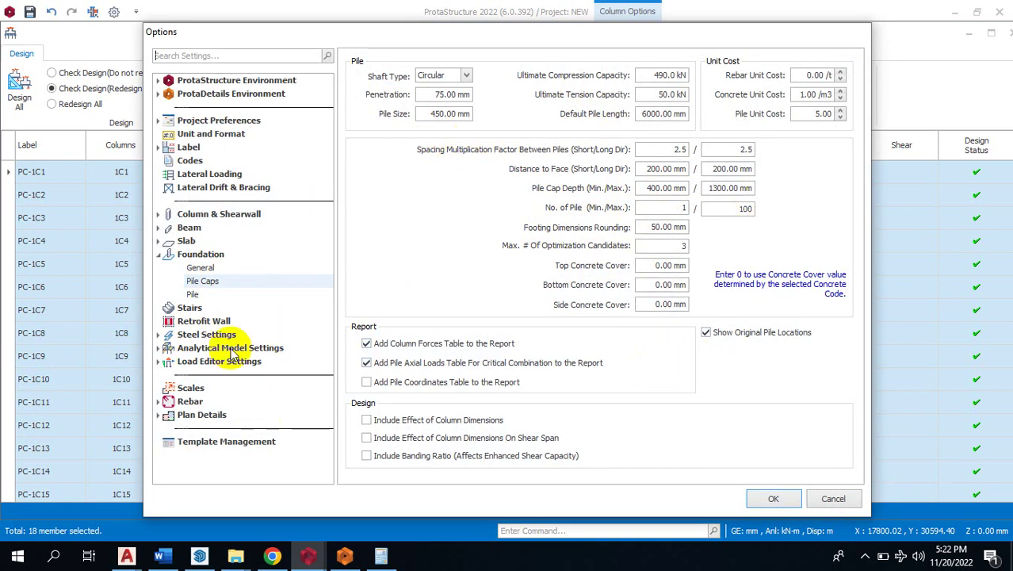
- Review the Pile, Pile Caps and General foundation settings and confirm them
{"action": "left_click", "coordinate": [195, 296]}
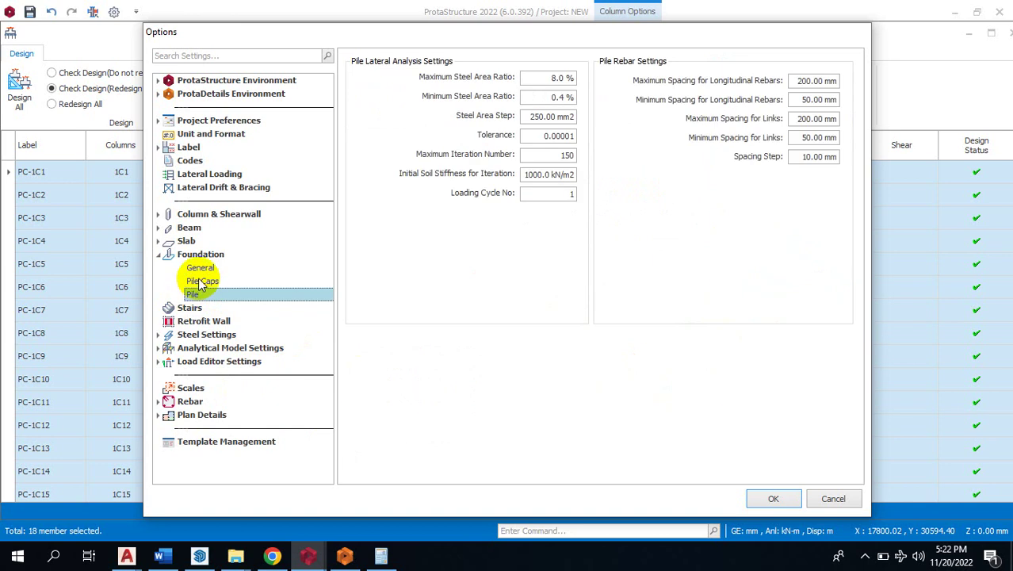
{"action": "left_click", "coordinate": [202, 282]}
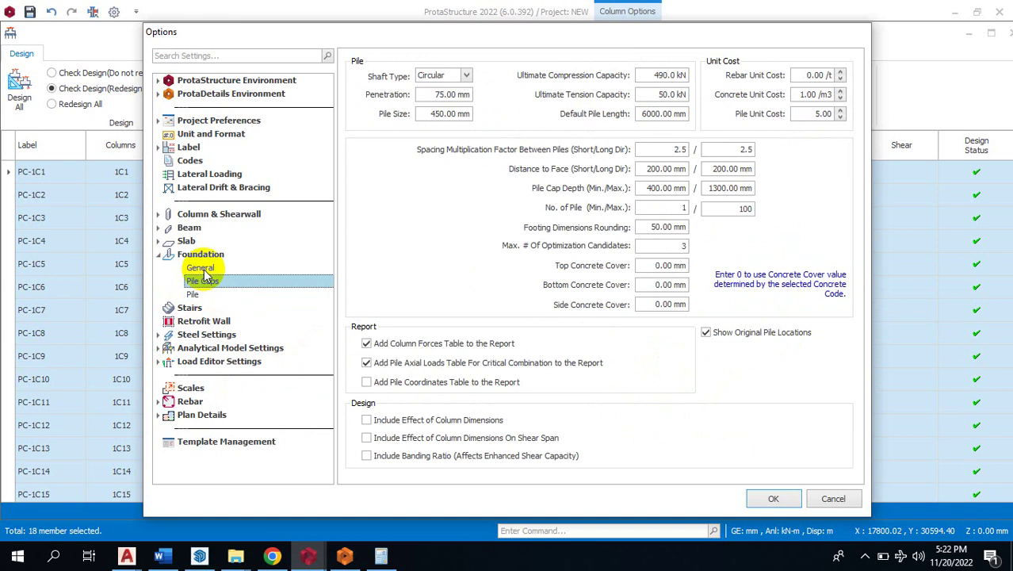
{"action": "left_click", "coordinate": [202, 268]}
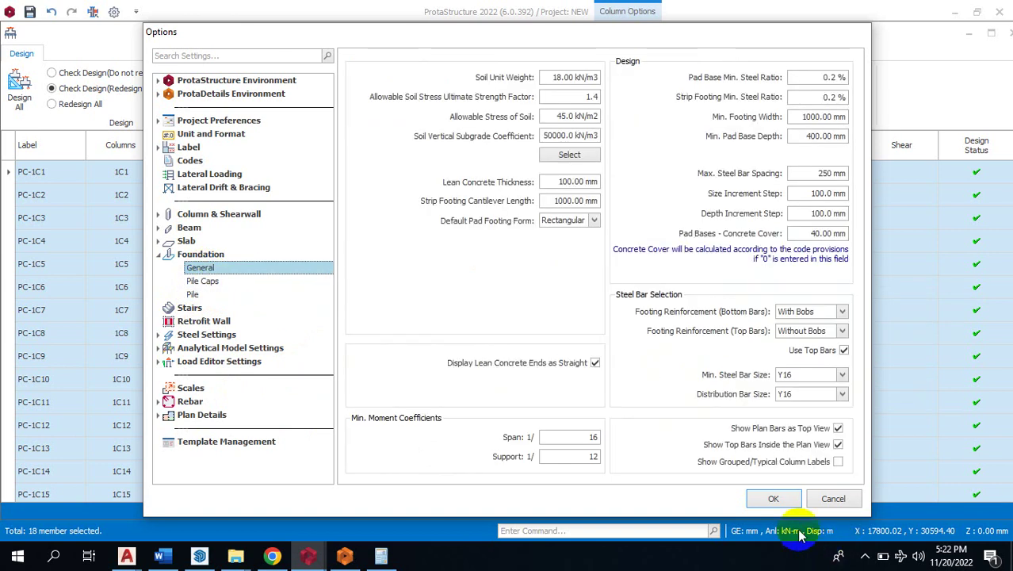
{"action": "left_click", "coordinate": [773, 499]}
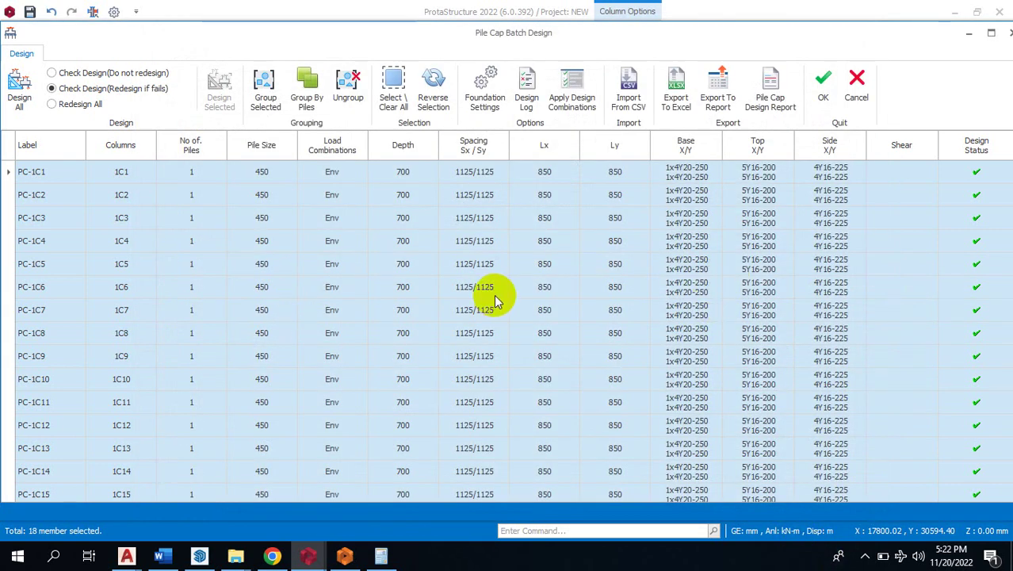
- Accept the designed single-pile caps so PC-1C1 onward appear under all Storey 0 columns
{"action": "scroll", "coordinate": [402, 279], "scroll_direction": "down", "scroll_amount": 2}
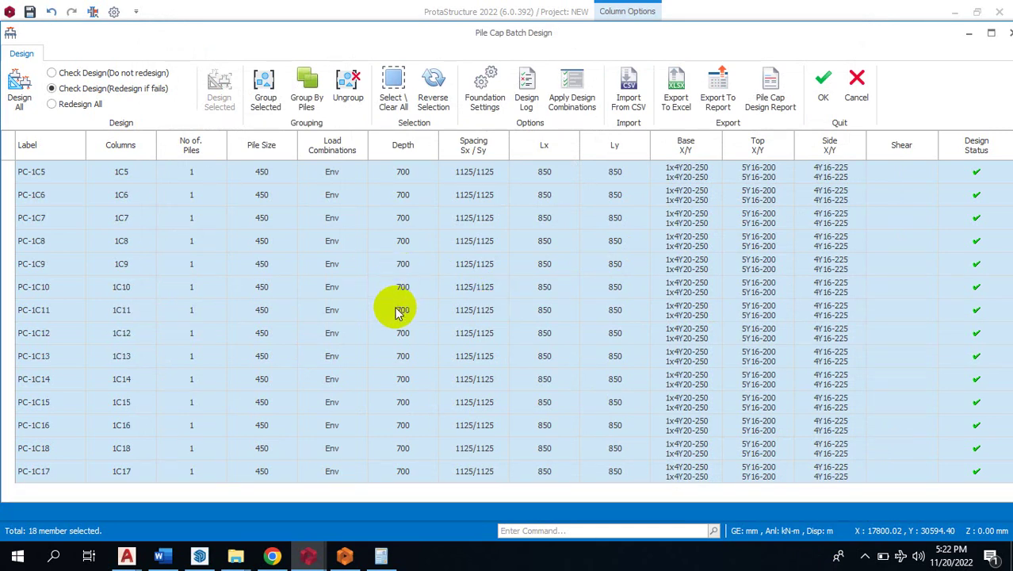
{"action": "scroll", "coordinate": [391, 335], "scroll_direction": "up", "scroll_amount": 2}
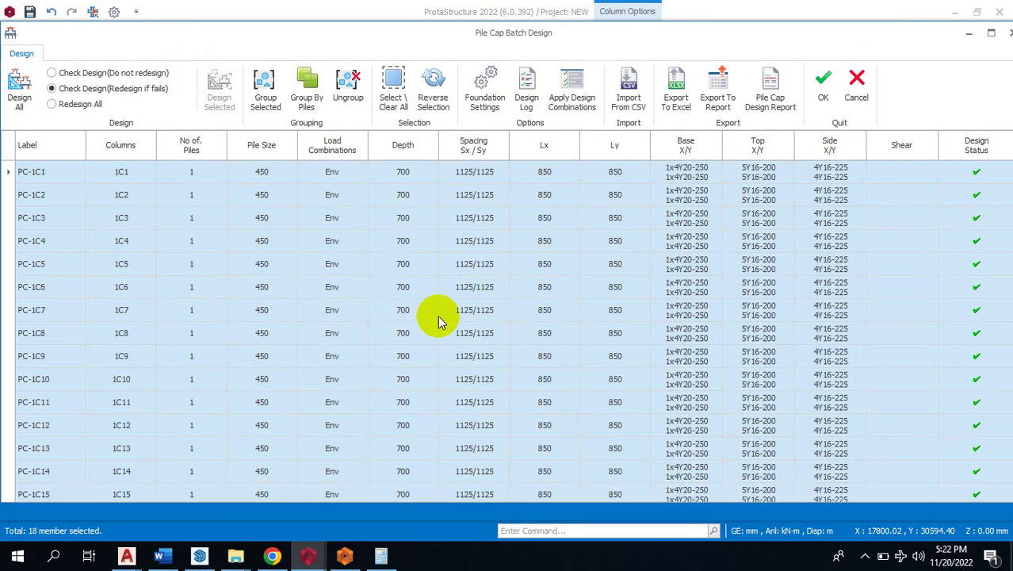
{"action": "left_click", "coordinate": [825, 81]}
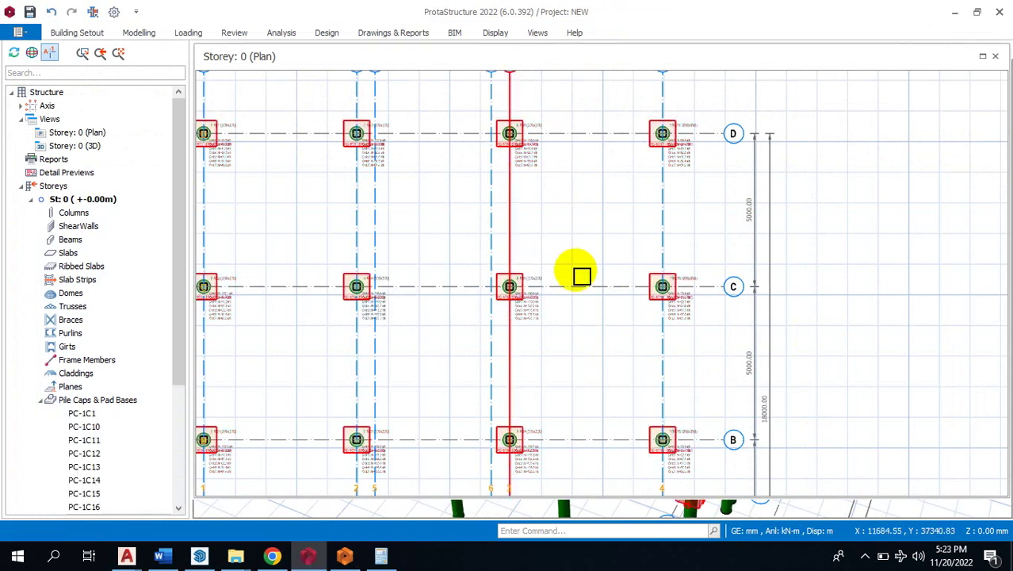
{"action": "scroll", "coordinate": [603, 222], "scroll_direction": "down", "scroll_amount": 2}
{"action": "scroll", "coordinate": [387, 169], "scroll_direction": "up", "scroll_amount": 5}
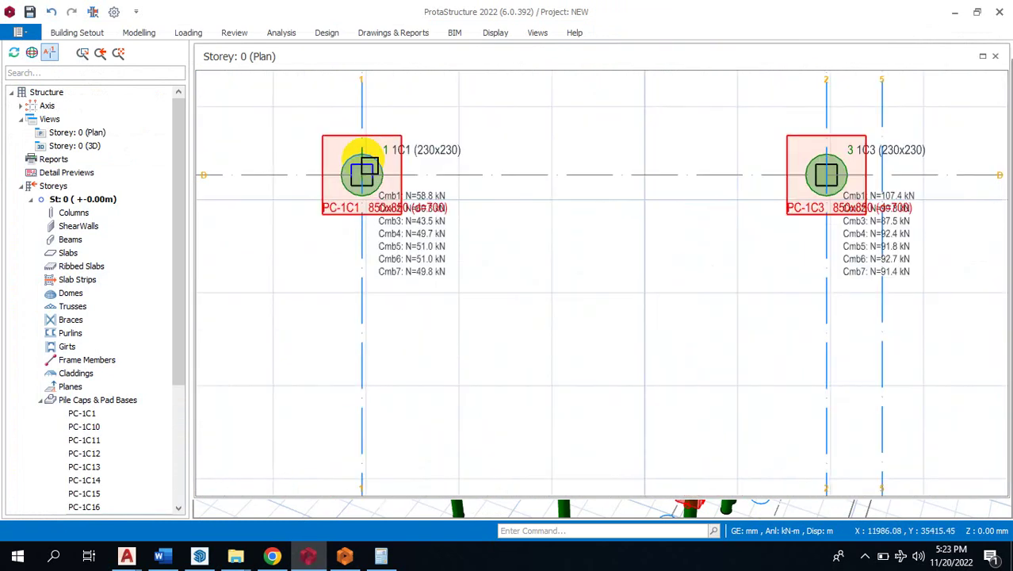
{"action": "scroll", "coordinate": [363, 163], "scroll_direction": "up", "scroll_amount": 4}
{"action": "scroll", "coordinate": [486, 201], "scroll_direction": "down", "scroll_amount": 2}
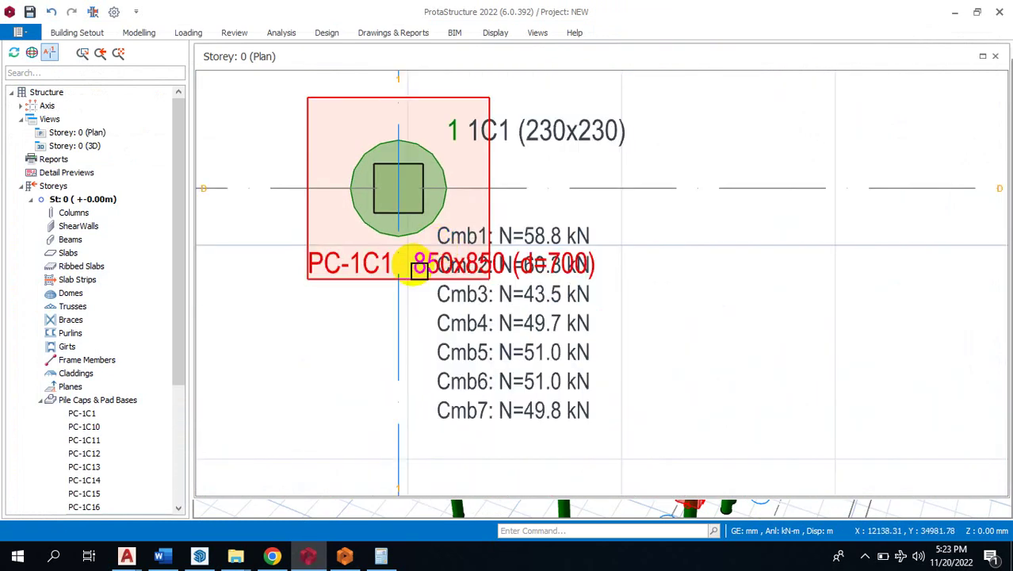
{"action": "scroll", "coordinate": [263, 323], "scroll_direction": "down", "scroll_amount": 6}
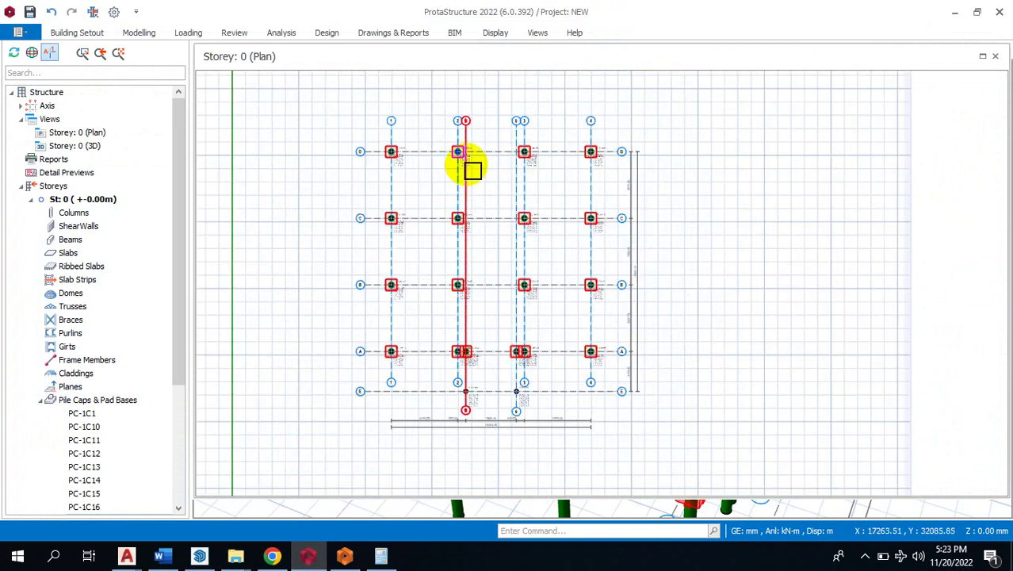
{"action": "scroll", "coordinate": [472, 173], "scroll_direction": "up", "scroll_amount": 2}
{"action": "scroll", "coordinate": [488, 245], "scroll_direction": "down", "scroll_amount": 1}
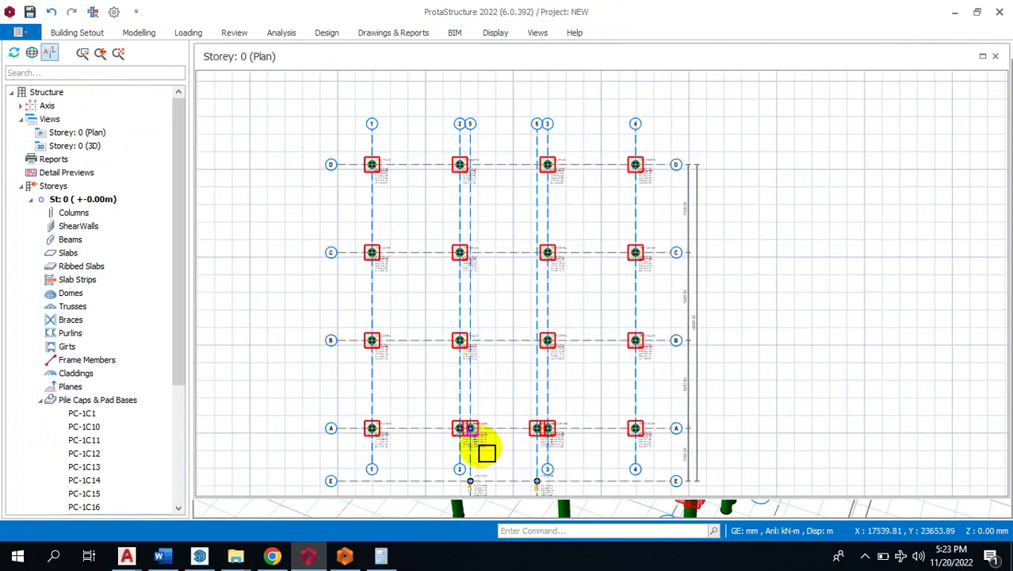
{"action": "scroll", "coordinate": [576, 311], "scroll_direction": "down", "scroll_amount": 2}
{"action": "scroll", "coordinate": [577, 311], "scroll_direction": "up", "scroll_amount": 6}
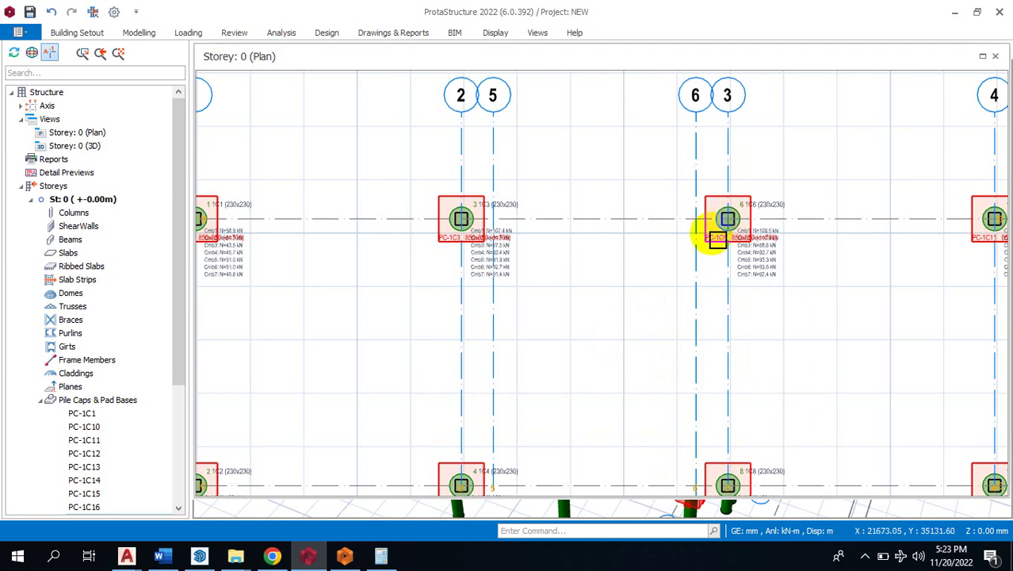
{"action": "mouse_move", "coordinate": [717, 239]}
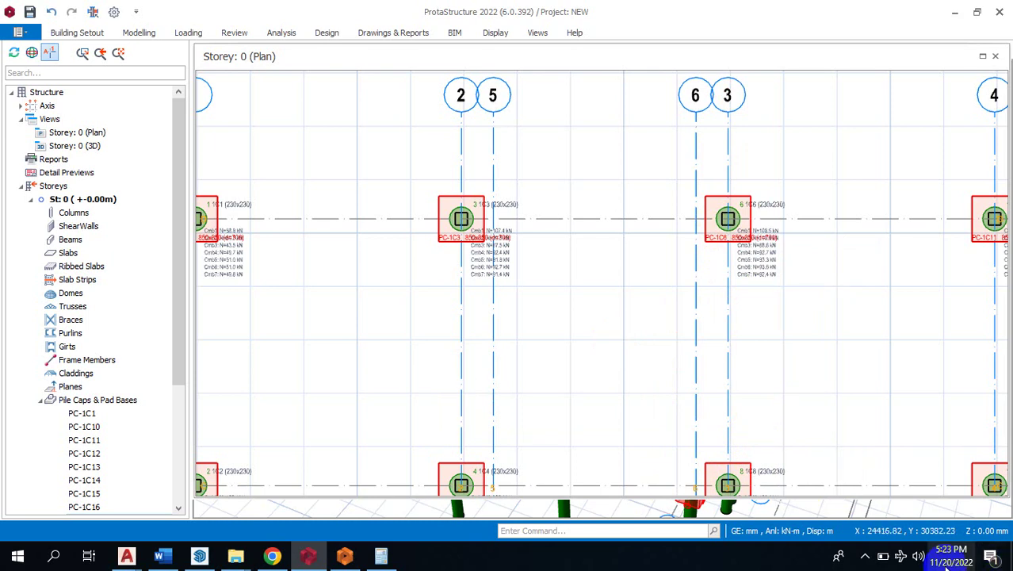
{"action": "left_click", "coordinate": [865, 558]}
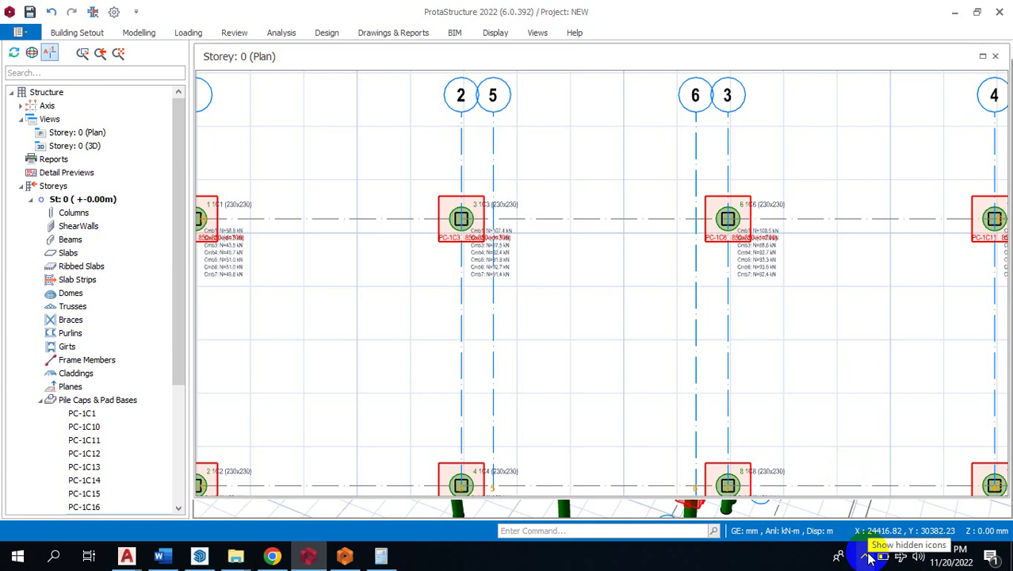